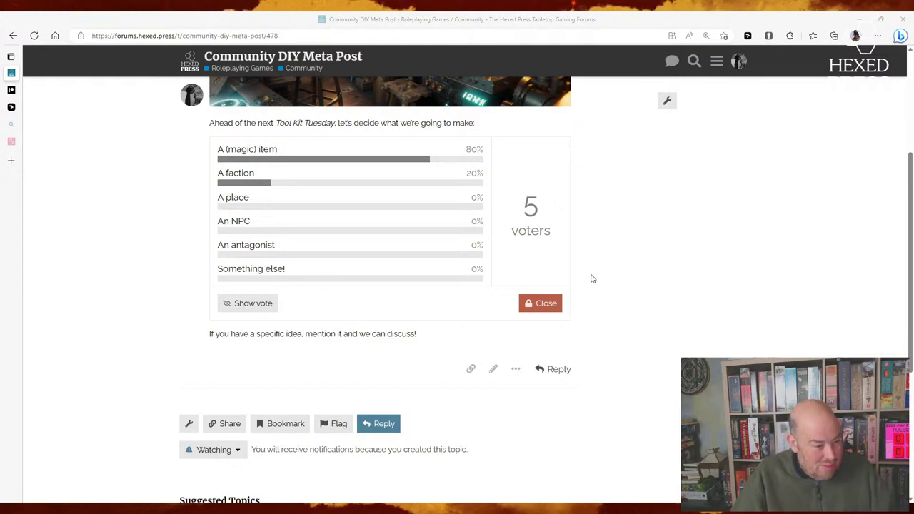
# Step: Reload the Community DIY Meta Post page and close its poll with the results displayed
pyautogui.click(34, 36)
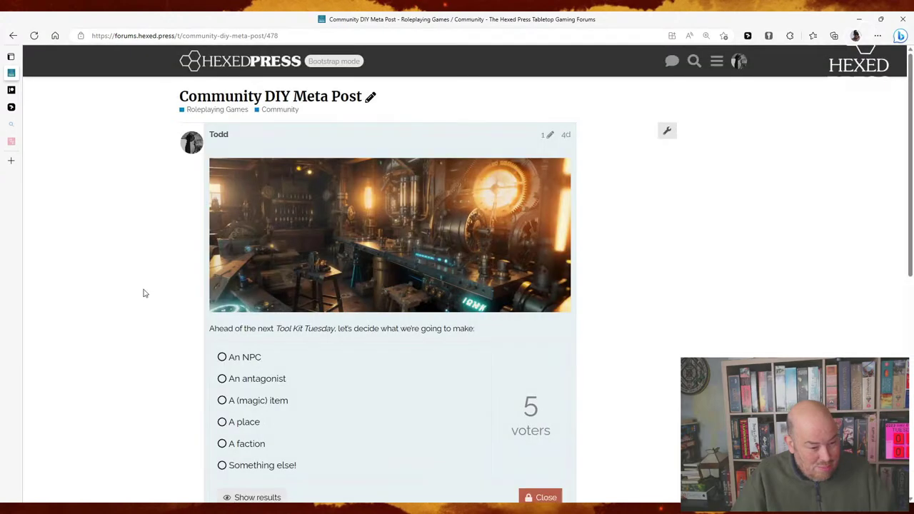
pyautogui.scroll(-2, 143, 293)
pyautogui.click(245, 358)
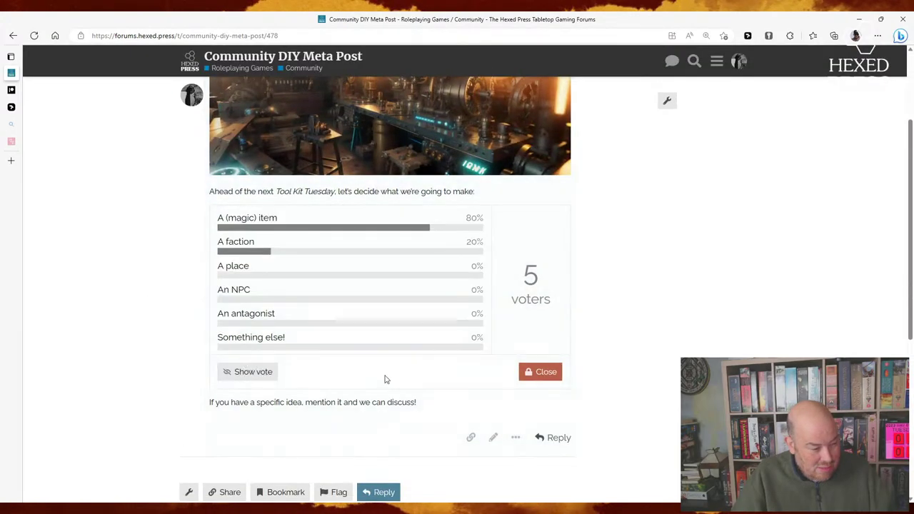
pyautogui.click(537, 375)
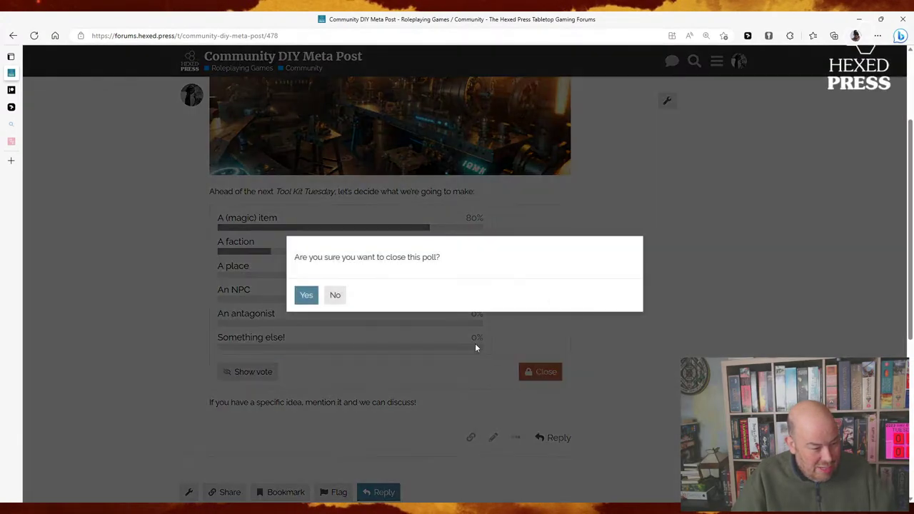
pyautogui.click(306, 295)
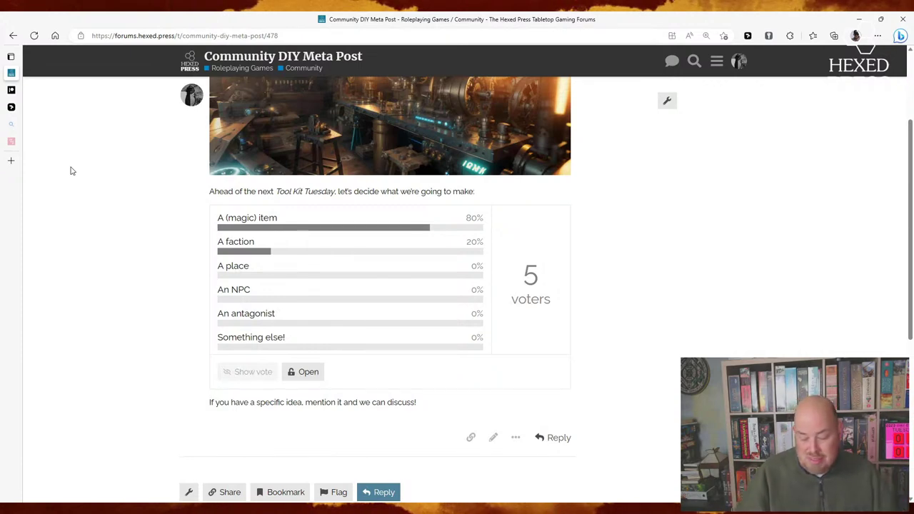
# Step: Switch to the Week 2 board in Weje and add an empty text card to it
pyautogui.moveTo(12, 176)
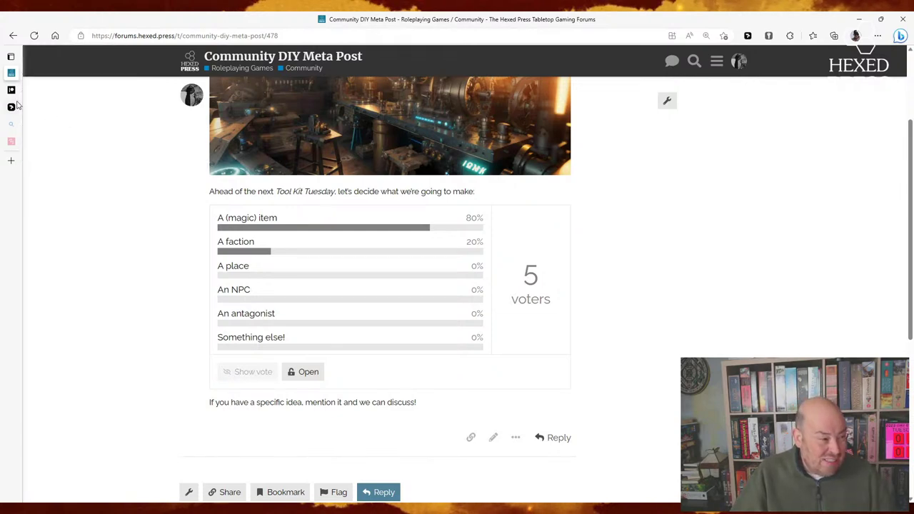
pyautogui.click(30, 107)
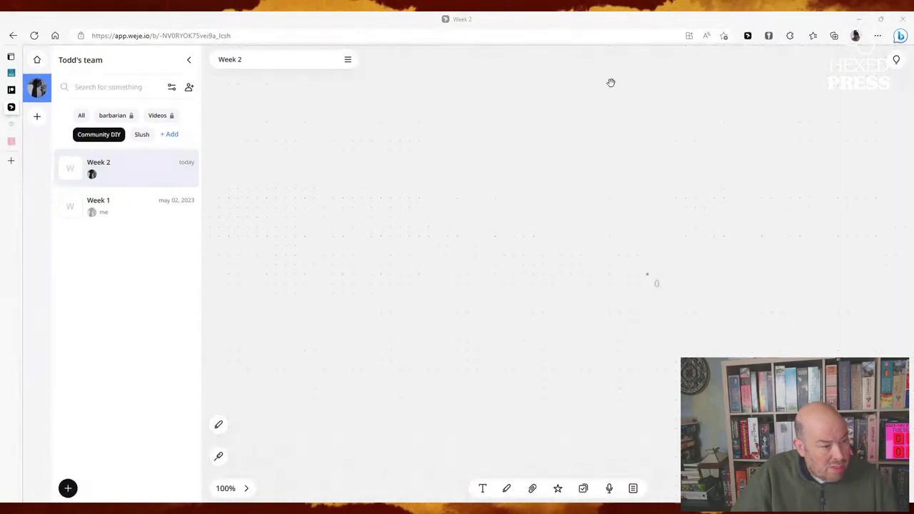
pyautogui.click(483, 488)
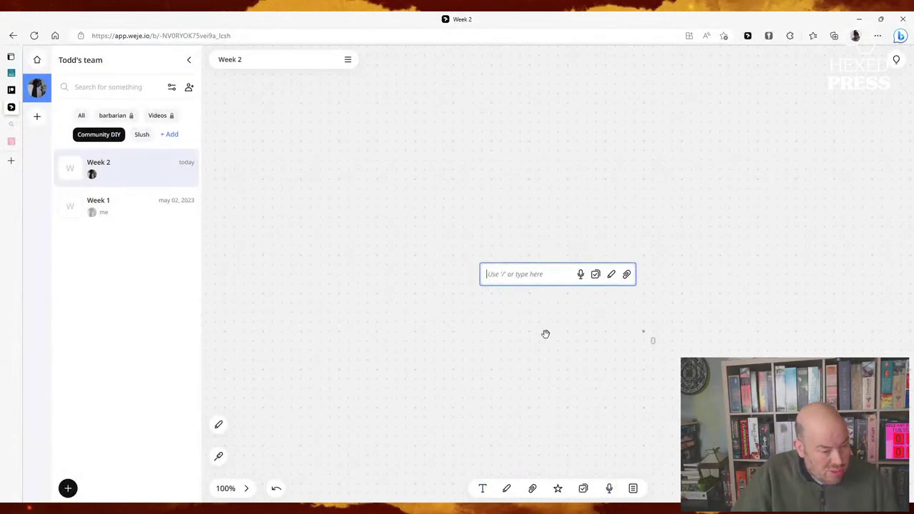
# Step: Place a list on the board above the empty card and title it "Questions"
pyautogui.click(633, 491)
pyautogui.click(633, 490)
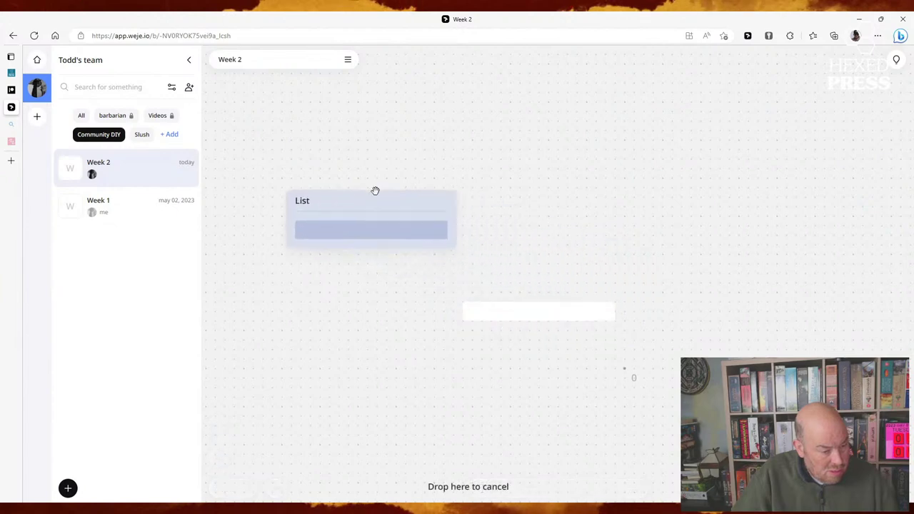
pyautogui.click(378, 198)
pyautogui.click(316, 199)
pyautogui.write('Questions')
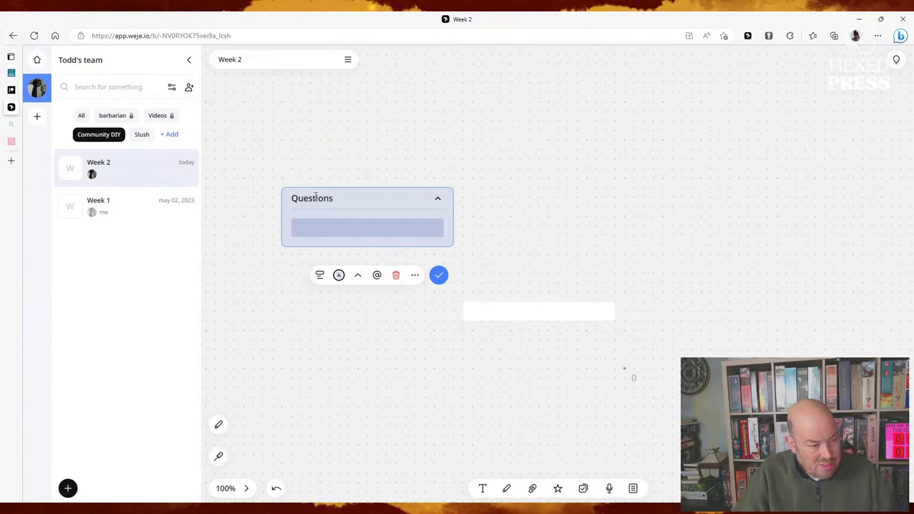
pyautogui.click(306, 277)
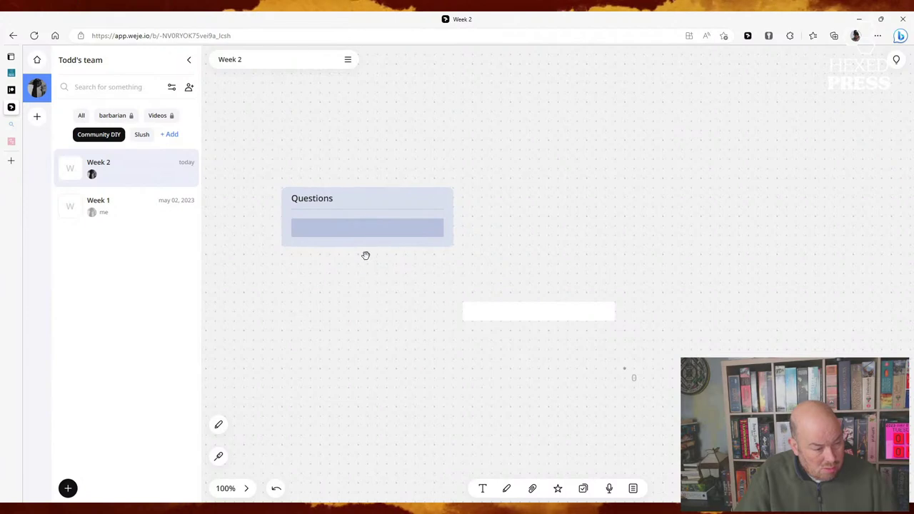
# Step: Fill the first card of the Questions list with "What form does it take?"
pyautogui.click(367, 245)
pyautogui.click(367, 220)
pyautogui.click(363, 228)
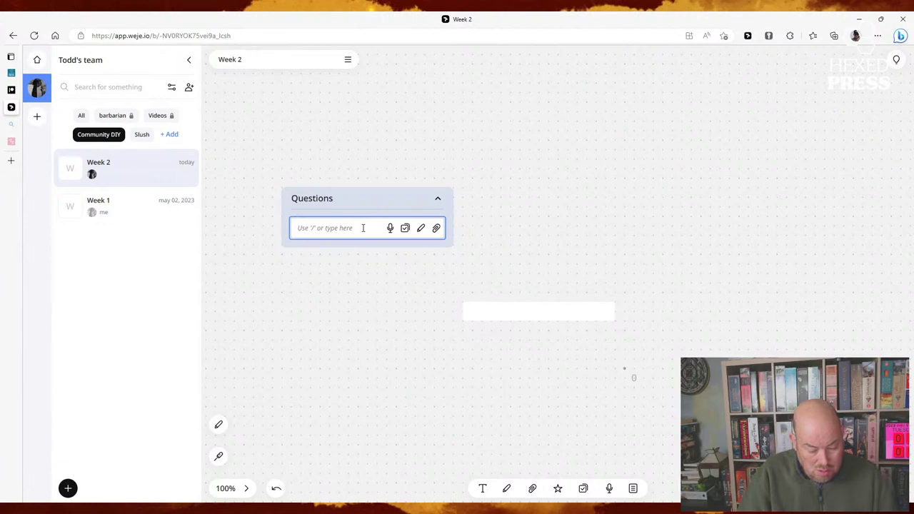
pyautogui.write('What form')
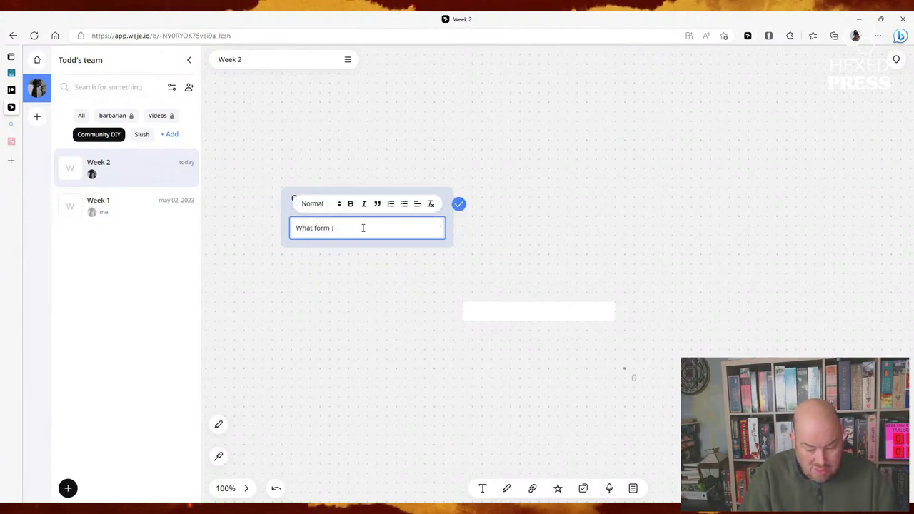
pyautogui.write(' d')
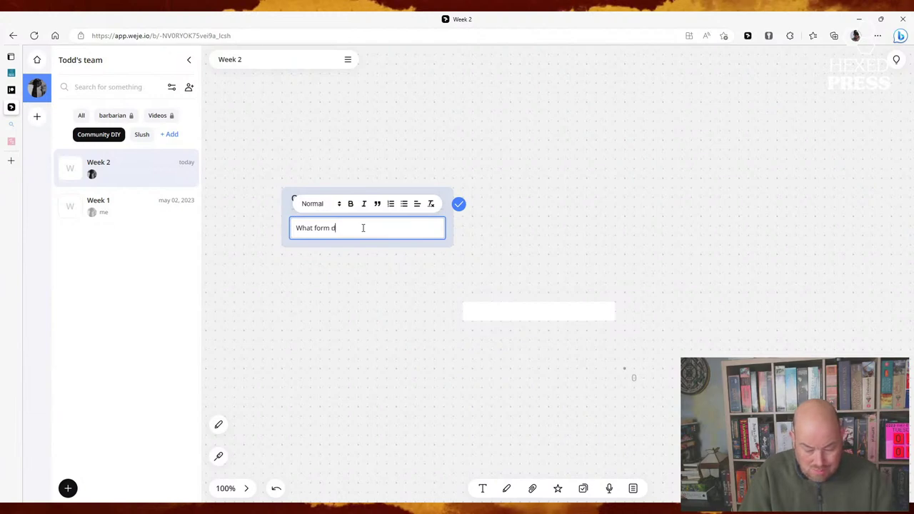
pyautogui.write('oes it take?')
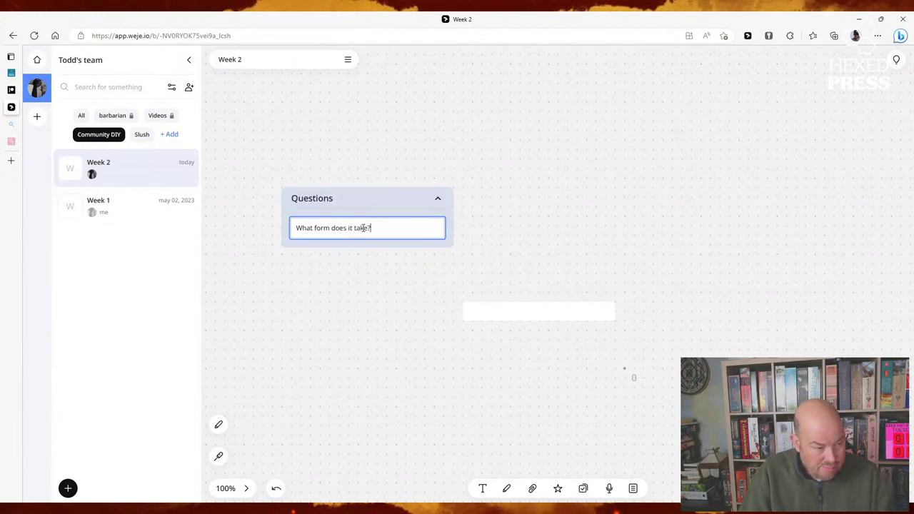
pyautogui.click(350, 264)
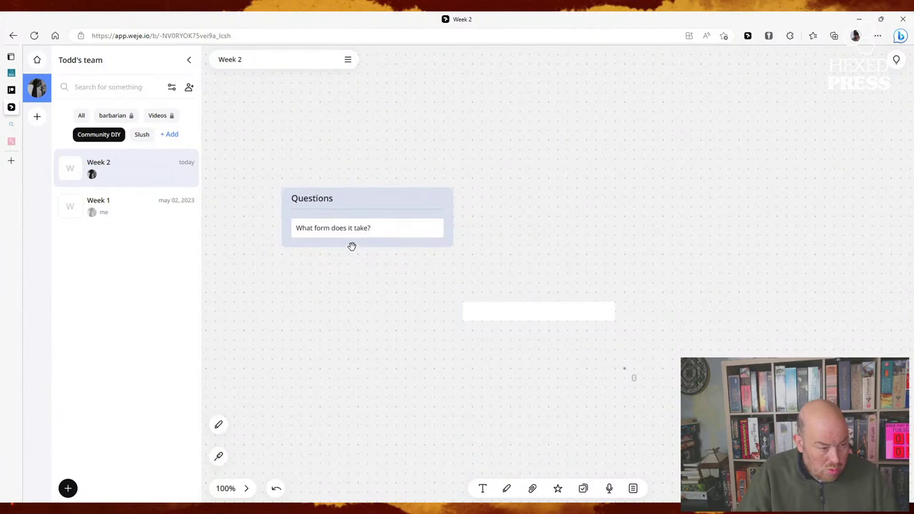
# Step: Add a second card reading "What function does it have?" to the Questions list
pyautogui.click(350, 245)
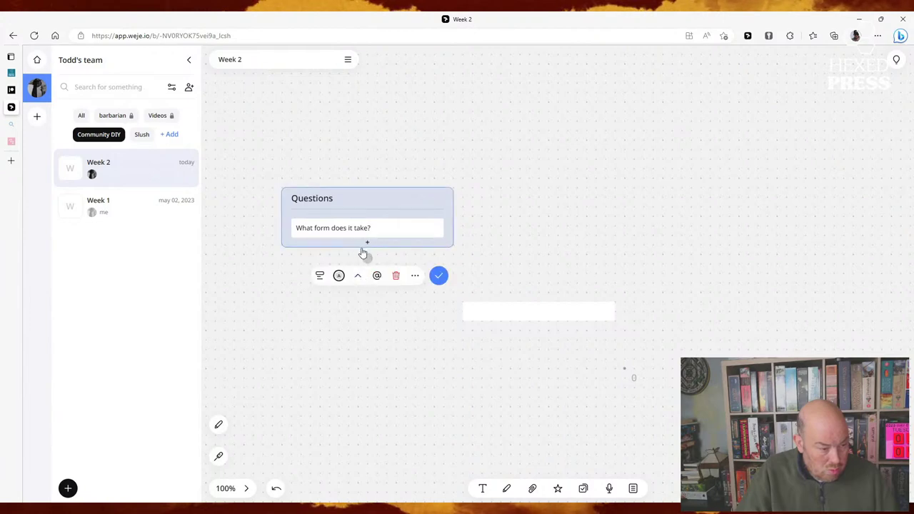
pyautogui.click(365, 254)
pyautogui.write('W')
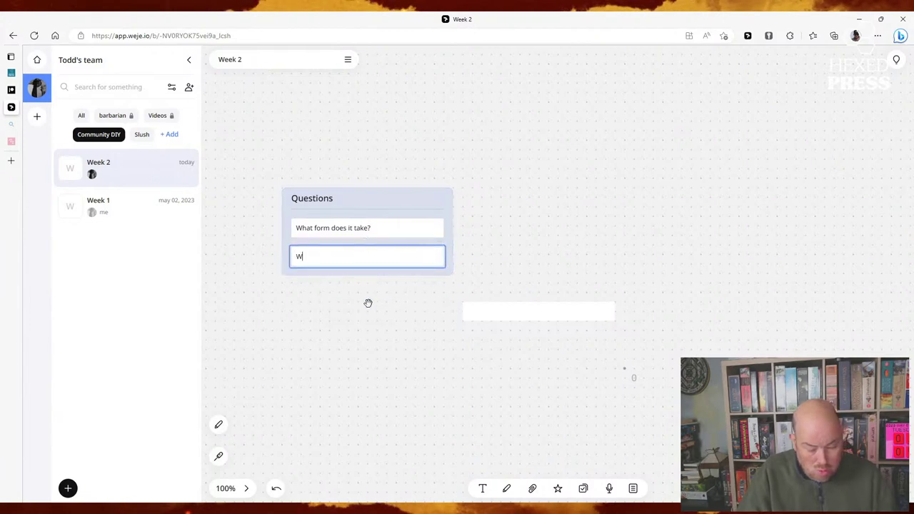
pyautogui.write('hat function does it h')
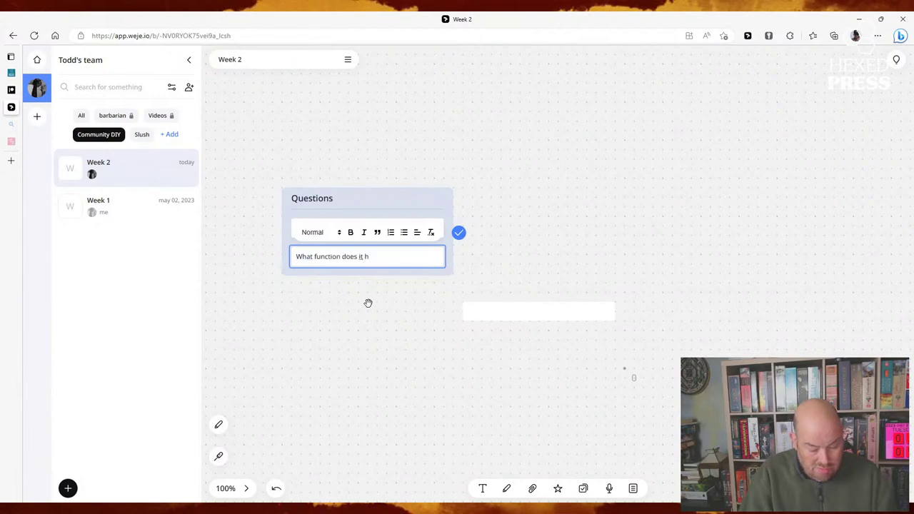
pyautogui.write('ave?')
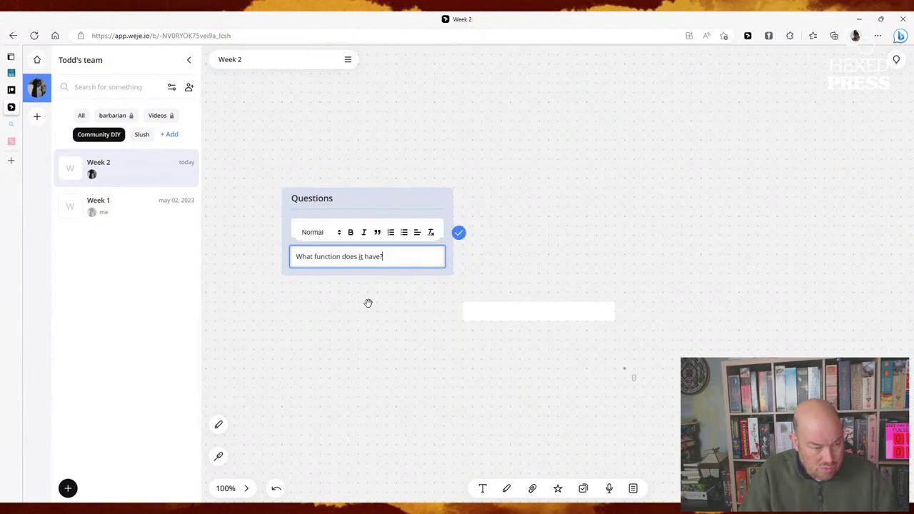
pyautogui.scroll(2, 367, 302)
pyautogui.press('Return')
# Step: Add a third card reading "Who made it?" to the Questions list
pyautogui.scroll(-4, 368, 304)
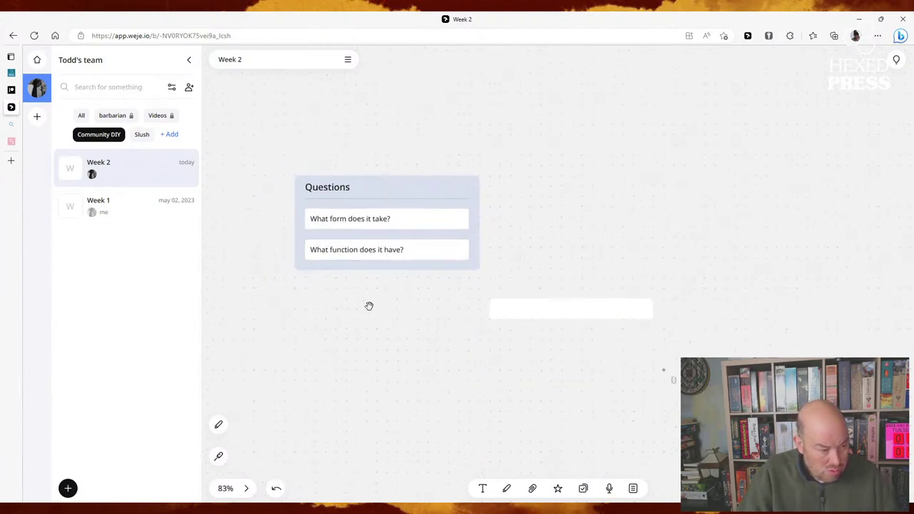
pyautogui.click(416, 212)
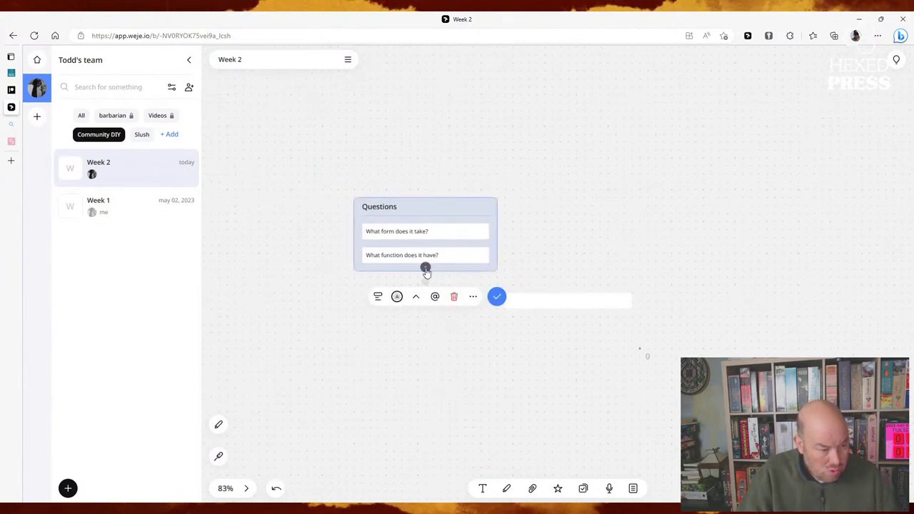
pyautogui.click(426, 269)
pyautogui.write('Who m')
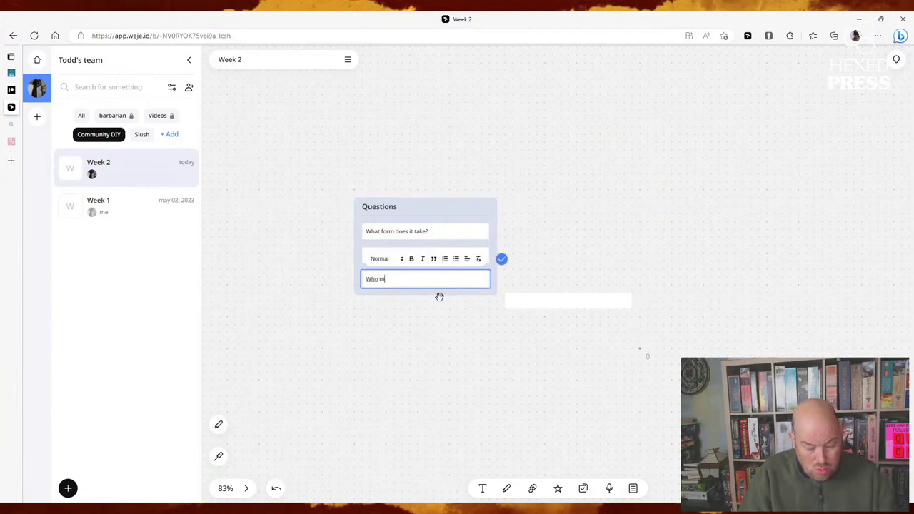
pyautogui.write('ade it?')
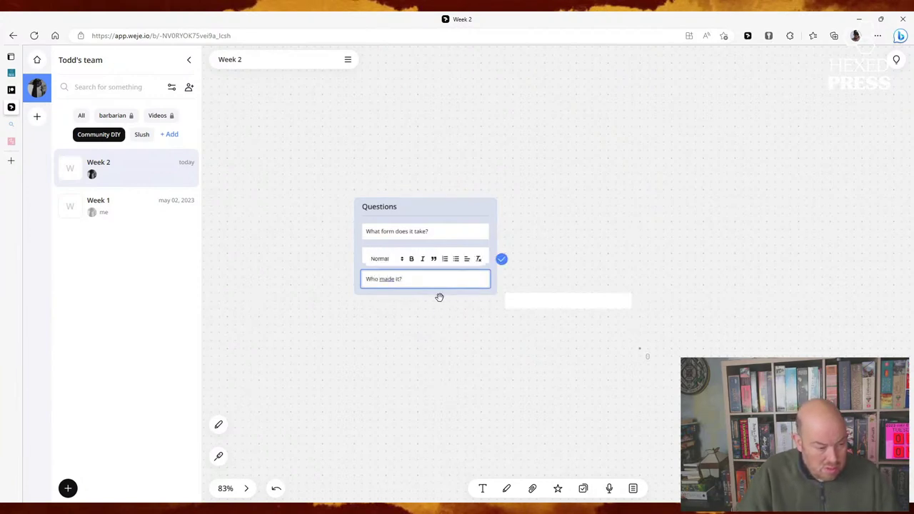
pyautogui.click(445, 322)
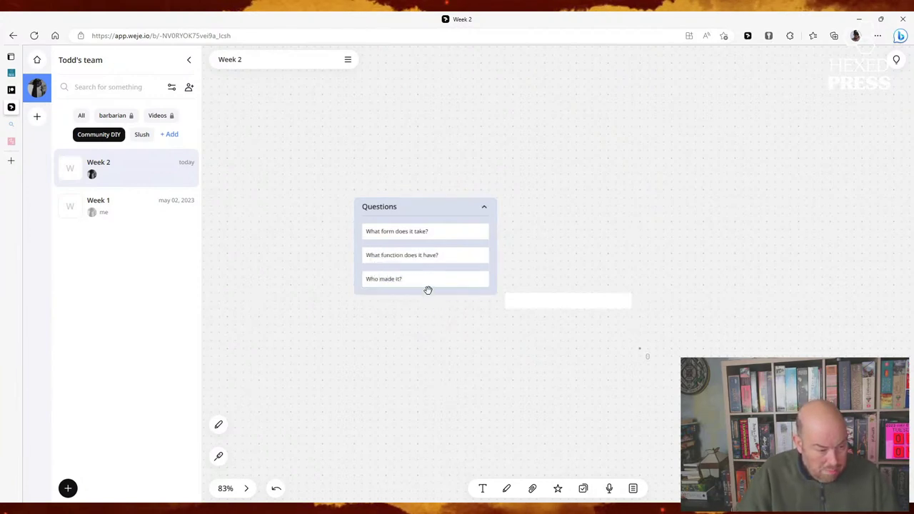
# Step: Add a fourth card reading "For what purpose was it made?" to the Questions list
pyautogui.click(427, 293)
pyautogui.click(426, 292)
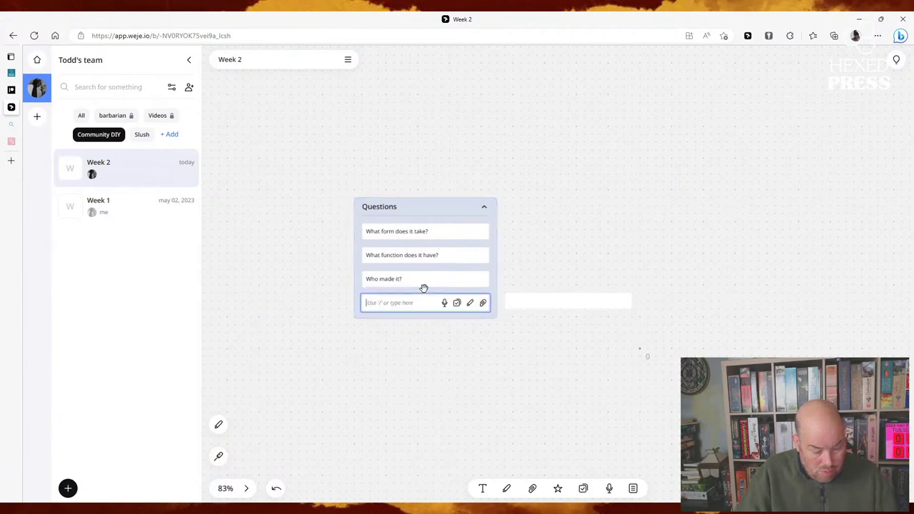
pyautogui.write('For what purpose w')
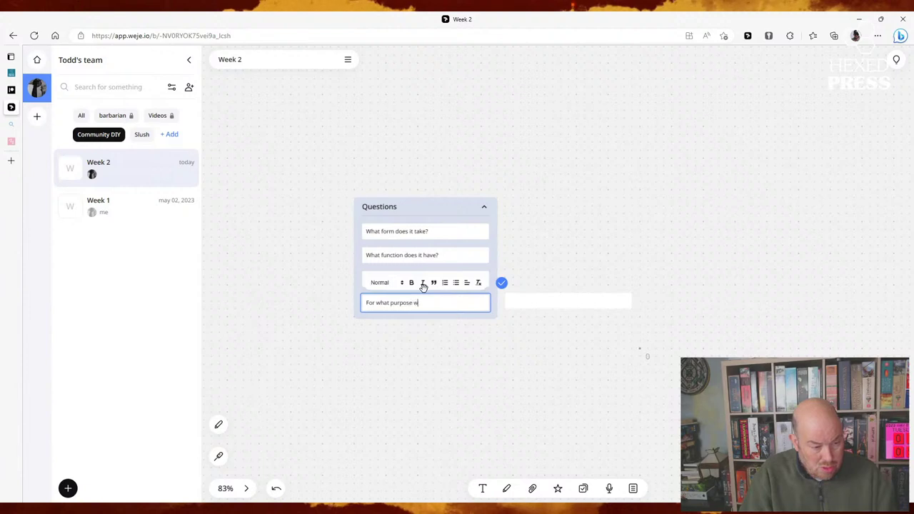
pyautogui.write('as it made')
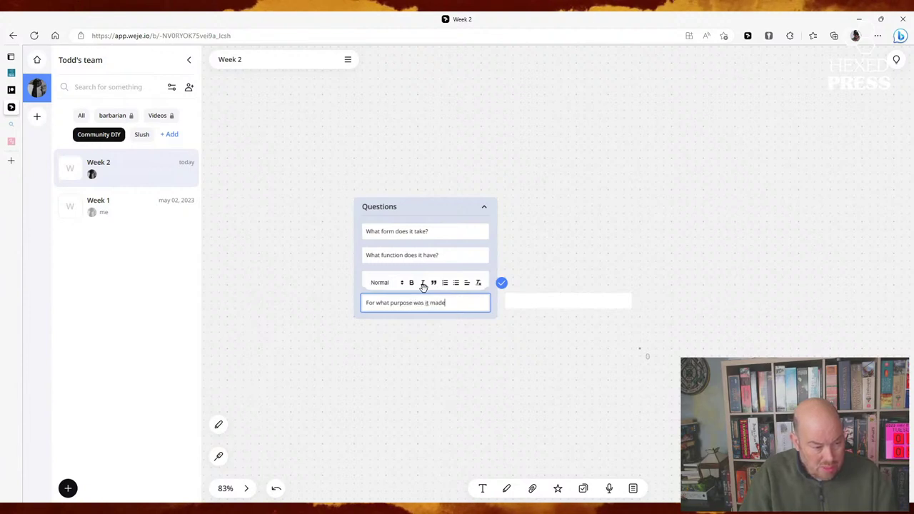
pyautogui.write('?')
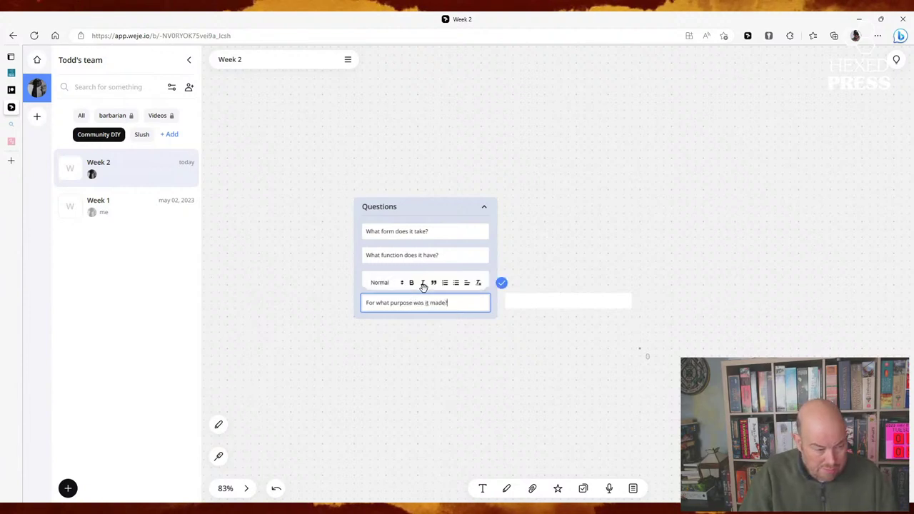
pyautogui.click(419, 356)
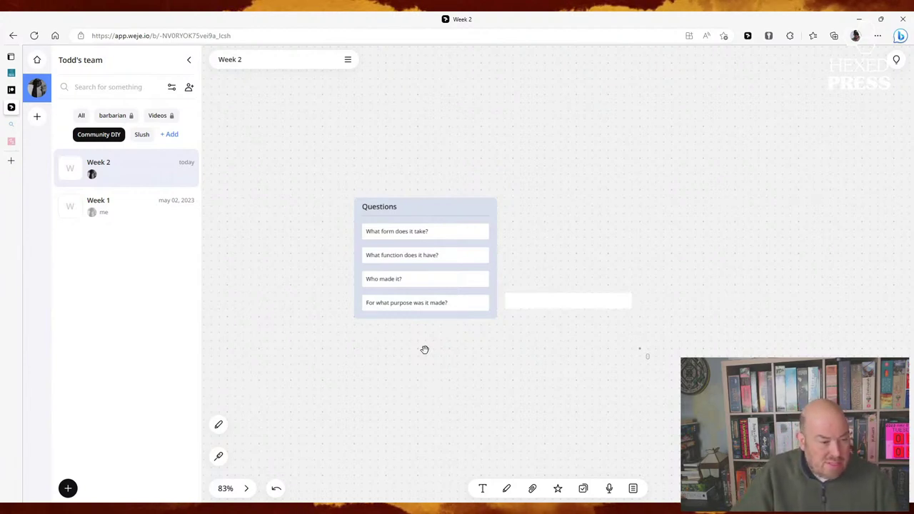
# Step: Collapse the "What function does it have?" card in the Questions list to its title
pyautogui.click(435, 257)
pyautogui.click(436, 256)
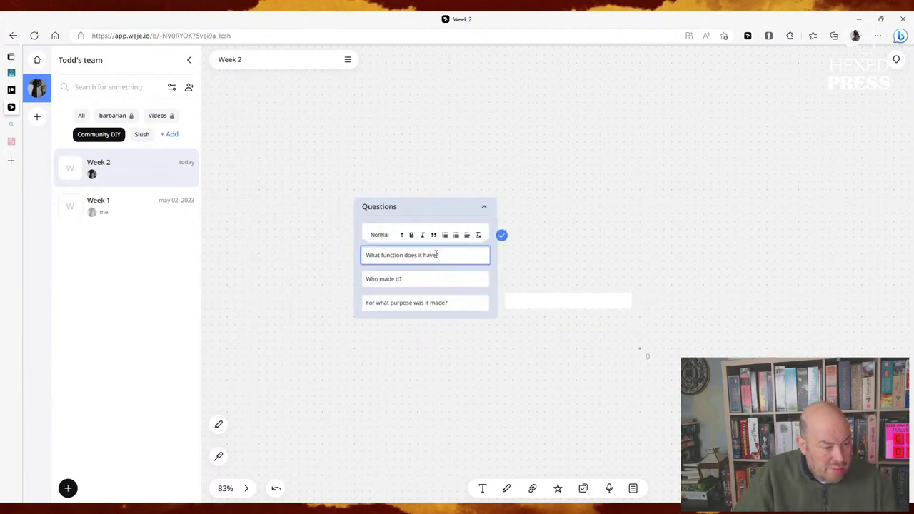
pyautogui.click(526, 272)
pyautogui.click(461, 261)
pyautogui.click(416, 289)
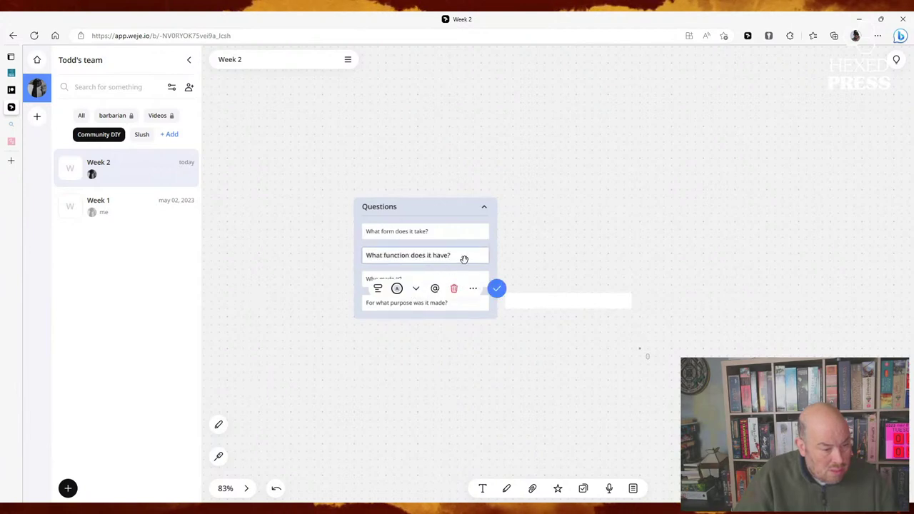
pyautogui.click(547, 255)
# Step: Re-enter the title "What function does it have?" on the second card in the Questions list
pyautogui.click(441, 264)
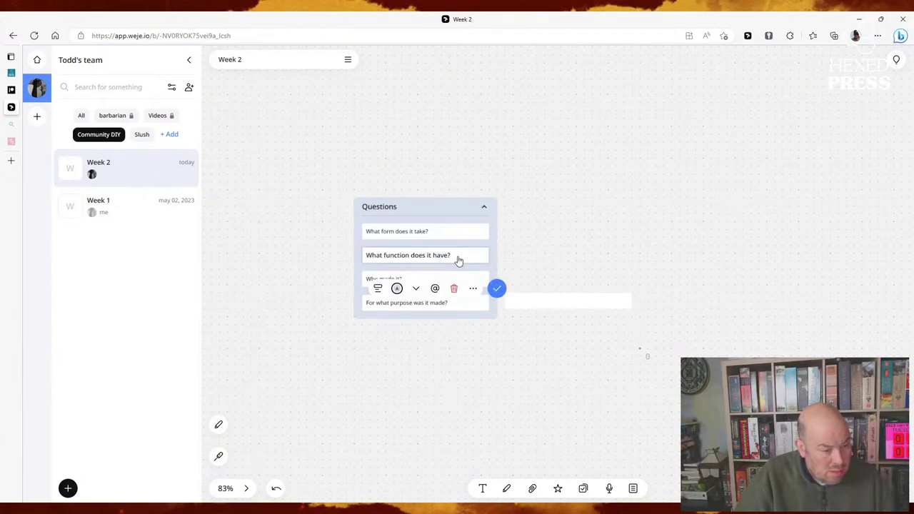
pyautogui.click(460, 255)
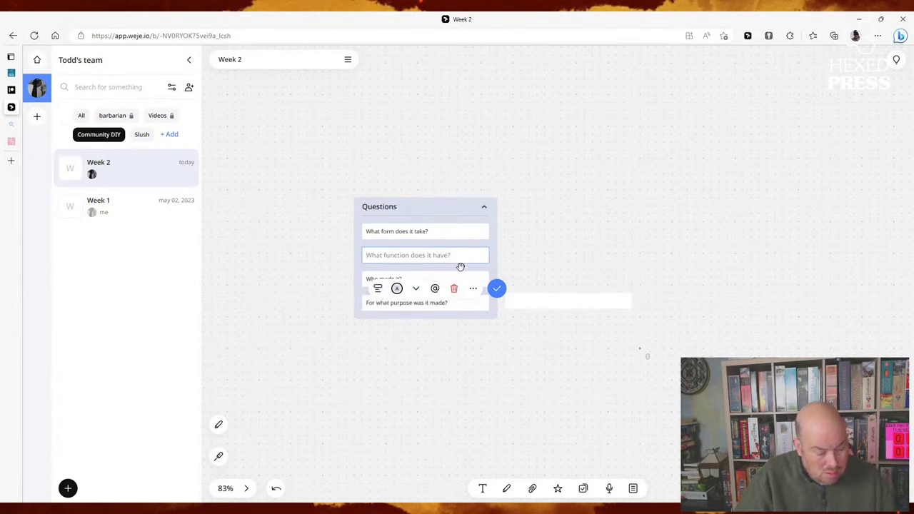
pyautogui.write('W')
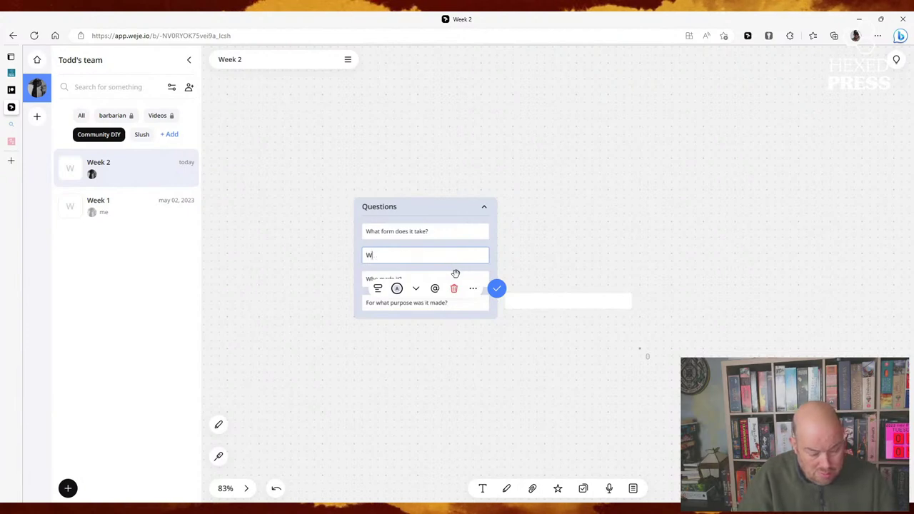
pyautogui.write('hat fun')
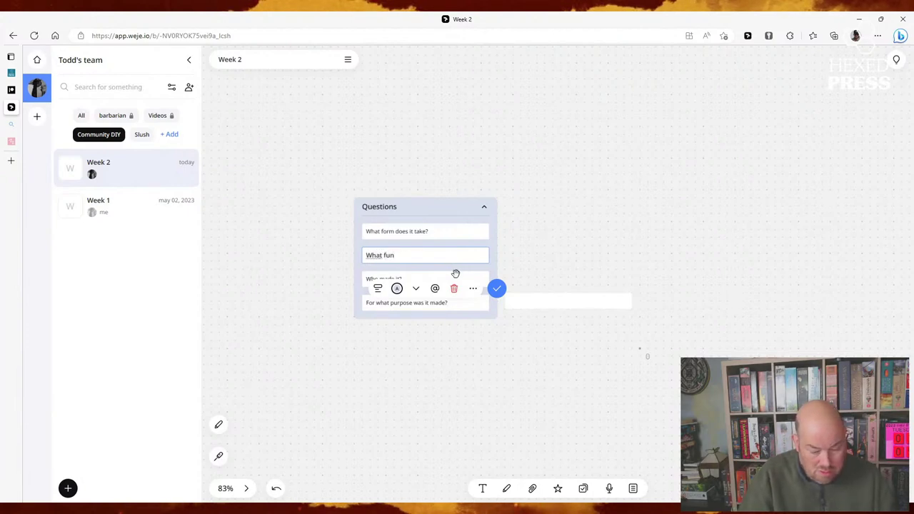
pyautogui.write('ction does it have?')
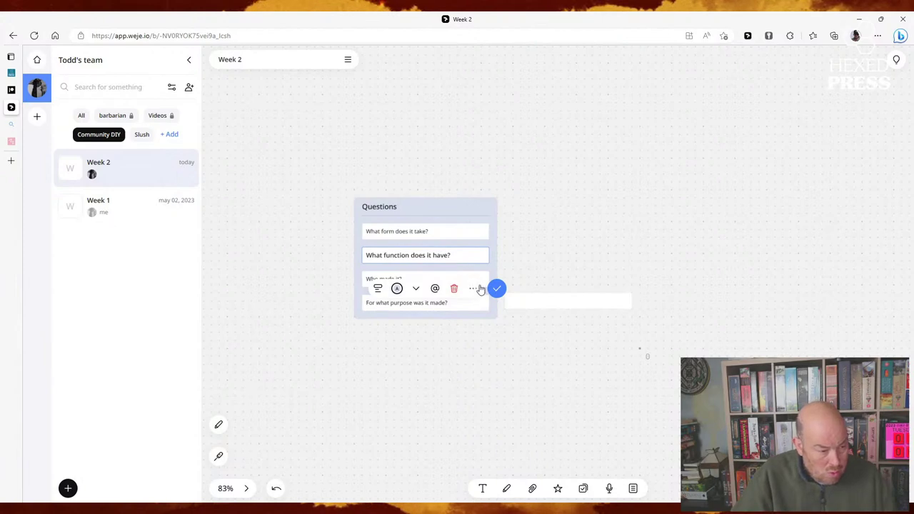
pyautogui.click(497, 288)
# Step: Move the "What function does it have?" card out of the Questions list and expand it to show its body text
pyautogui.click(440, 260)
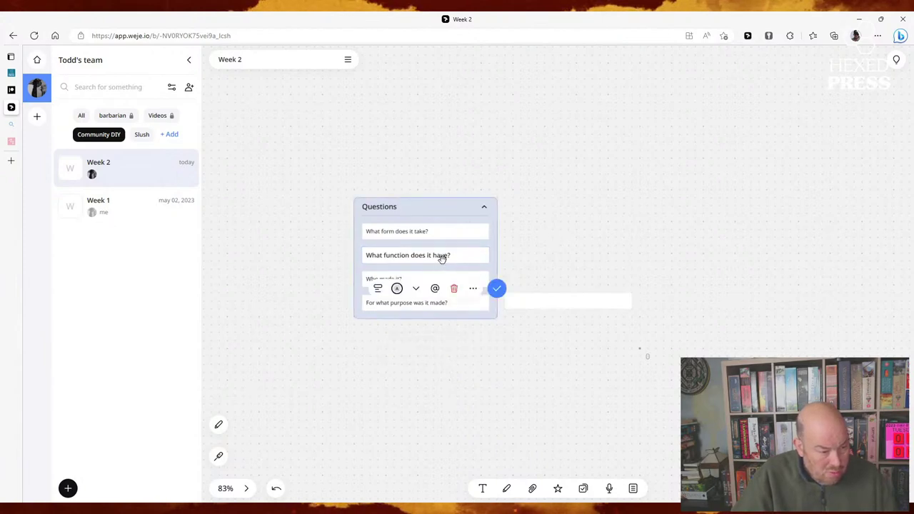
pyautogui.moveTo(444, 258); pyautogui.dragTo(635, 210)
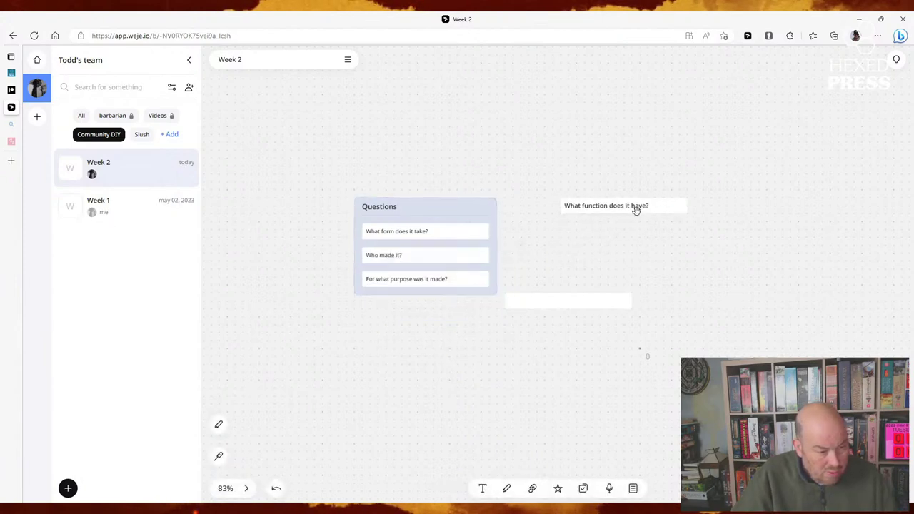
pyautogui.click(576, 240)
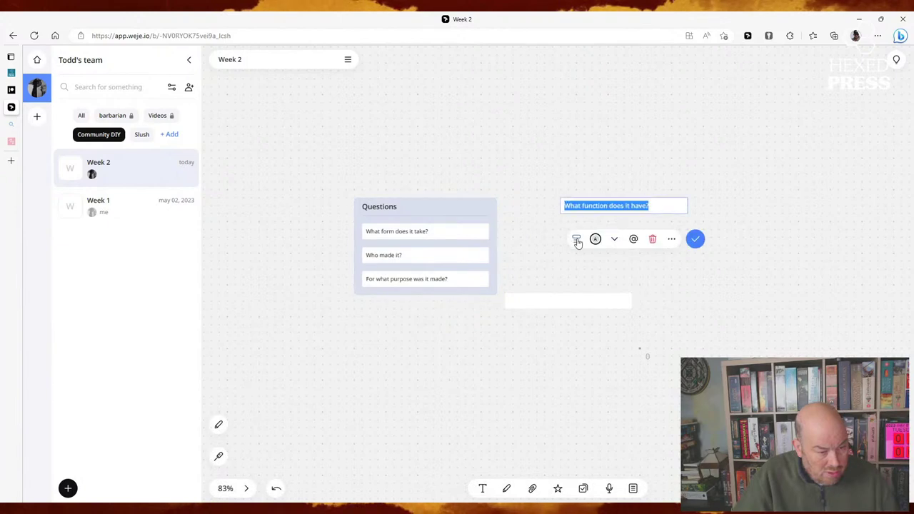
pyautogui.click(614, 240)
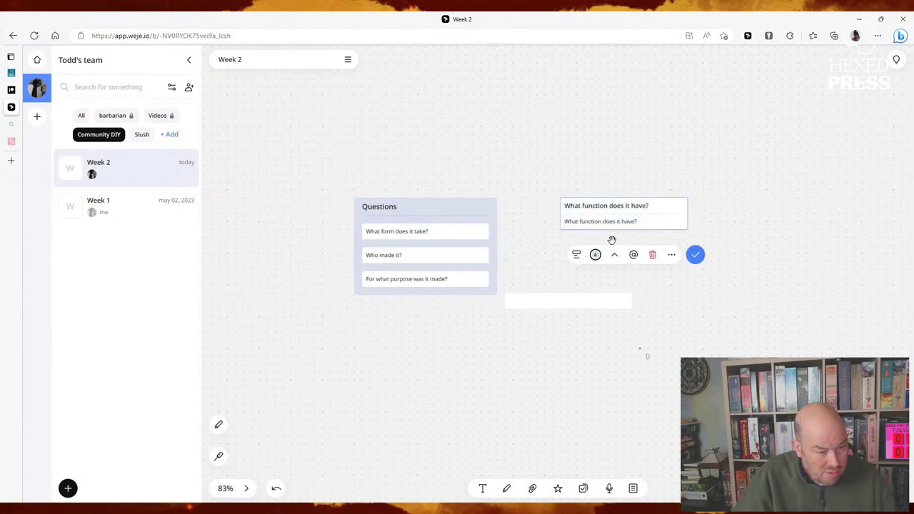
# Step: Return the expanded "What function does it have?" card to second place in the Questions list
pyautogui.click(618, 223)
pyautogui.moveTo(637, 221); pyautogui.dragTo(561, 221)
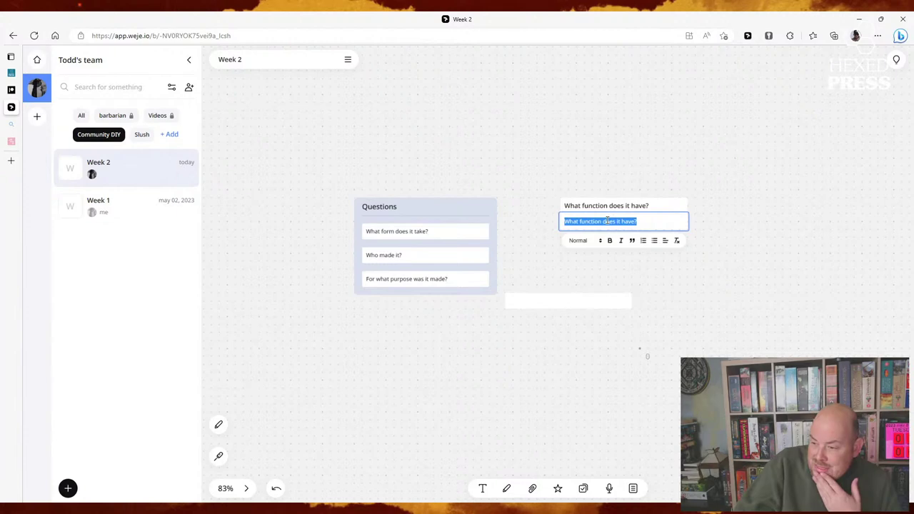
pyautogui.click(633, 255)
pyautogui.moveTo(626, 209); pyautogui.dragTo(398, 255)
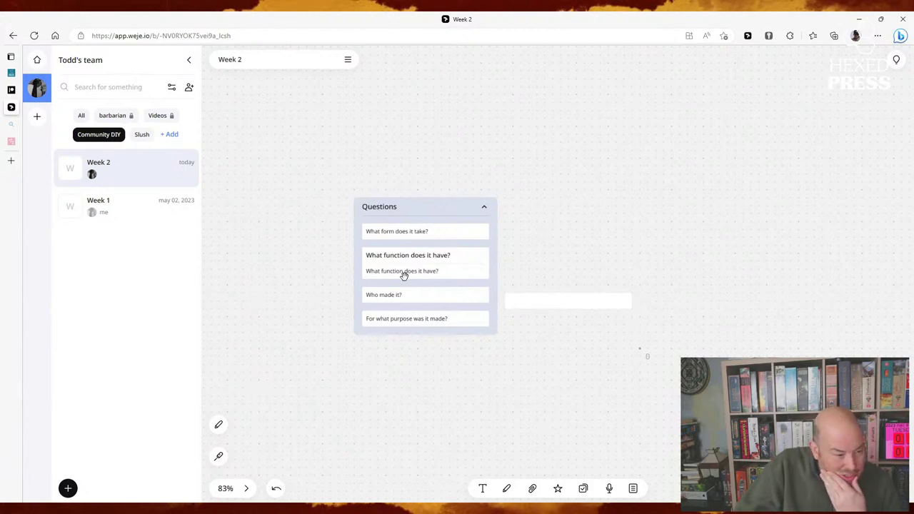
# Step: Enter "Semi-cursed" as the text of the empty card beside the Questions list
pyautogui.click(528, 302)
pyautogui.click(528, 302)
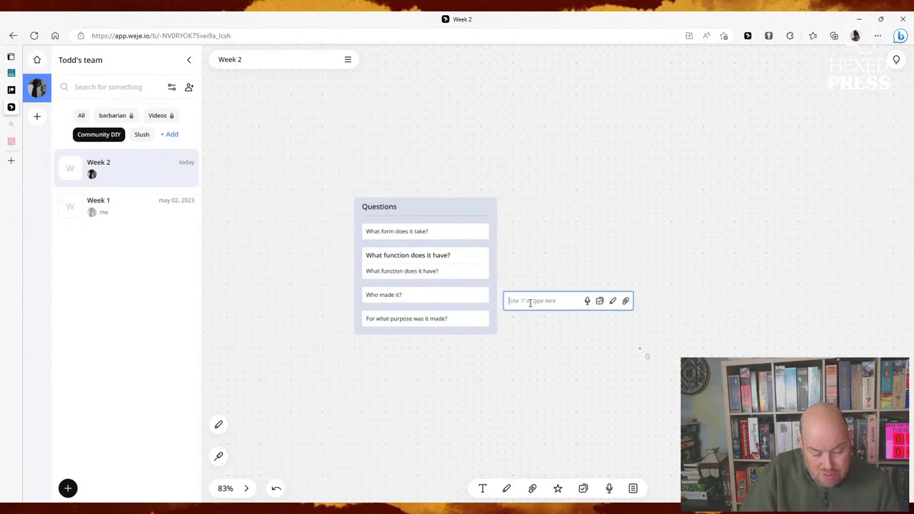
pyautogui.write('Semi-cursed')
pyautogui.click(534, 351)
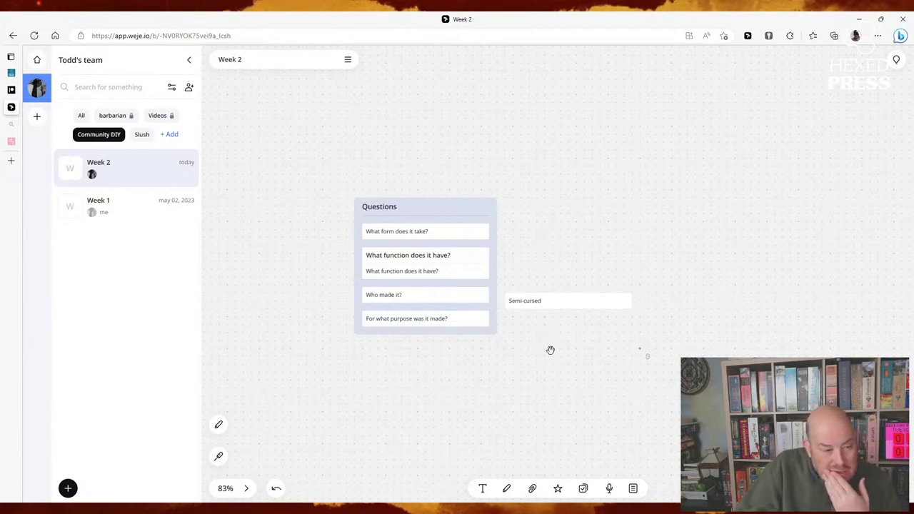
pyautogui.doubleClick(552, 302)
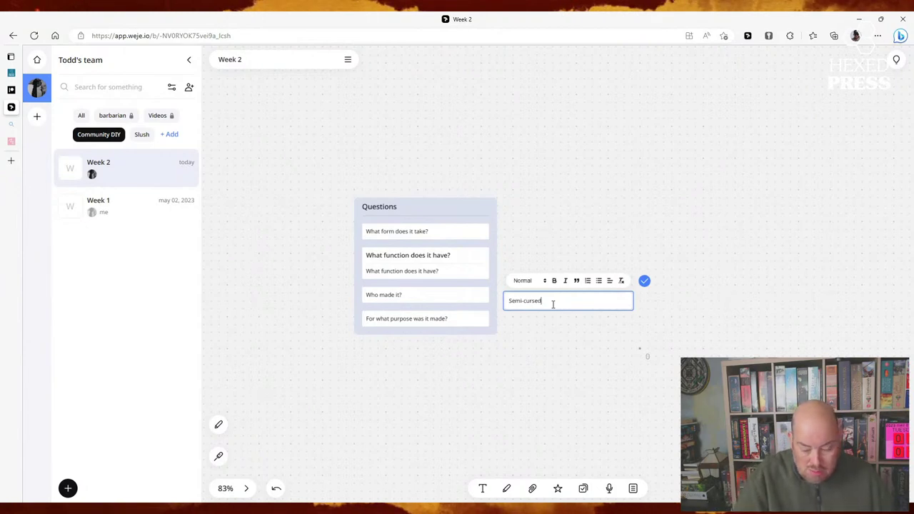
pyautogui.click(430, 363)
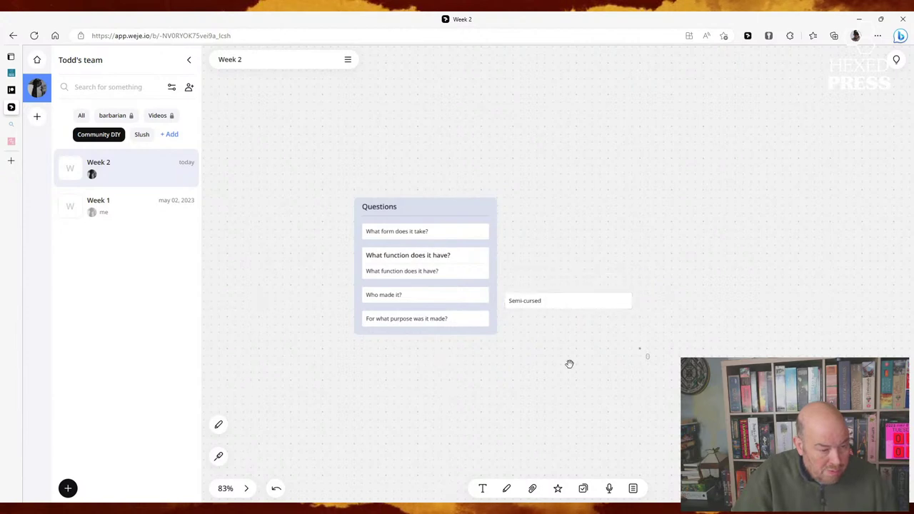
# Step: Add a new card titled "Power" beside the Questions list, above the "Semi-cursed" card
pyautogui.click(483, 489)
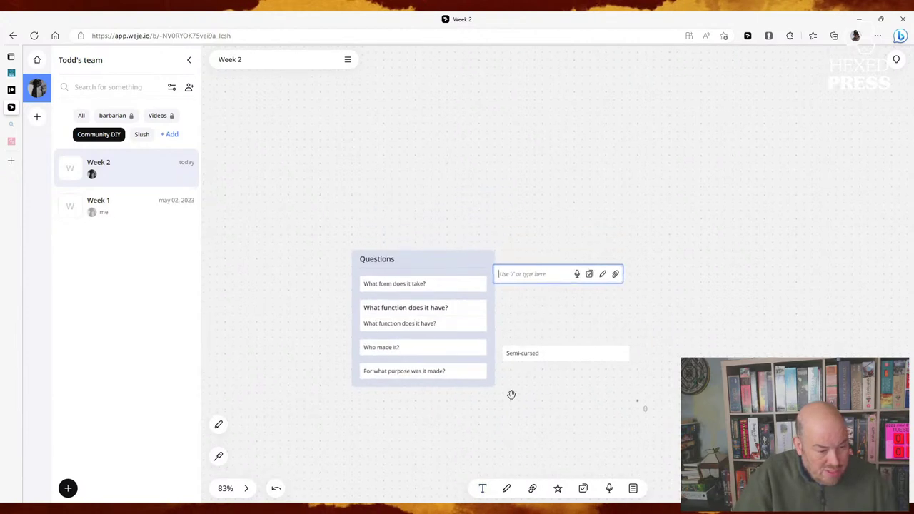
pyautogui.moveTo(531, 280); pyautogui.dragTo(584, 267)
pyautogui.click(584, 262)
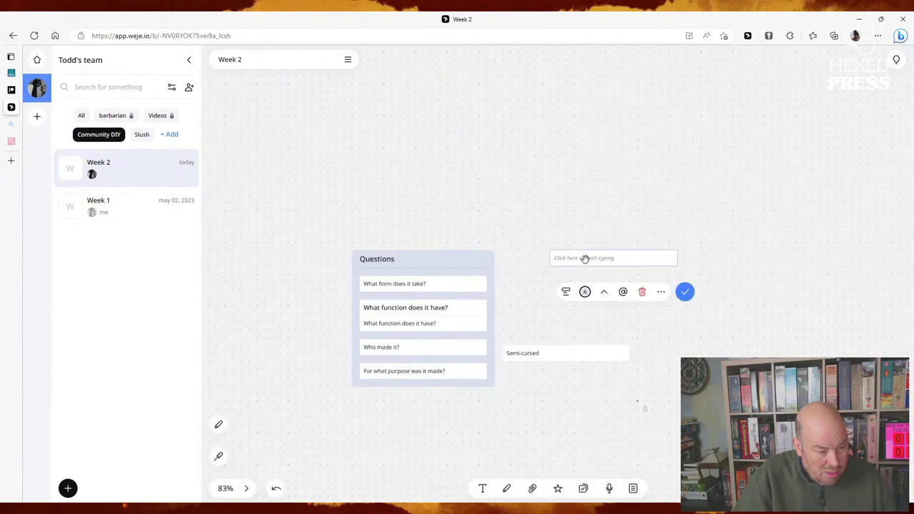
pyautogui.click(565, 292)
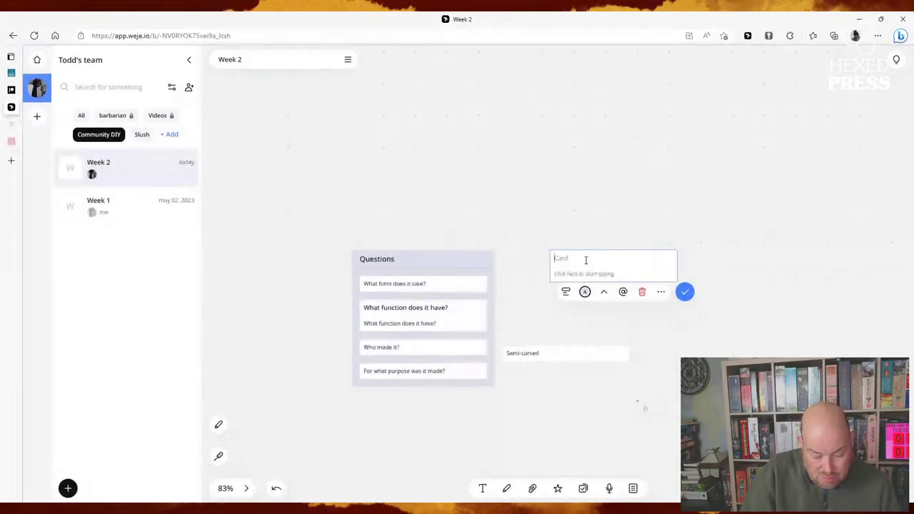
pyautogui.write('Power')
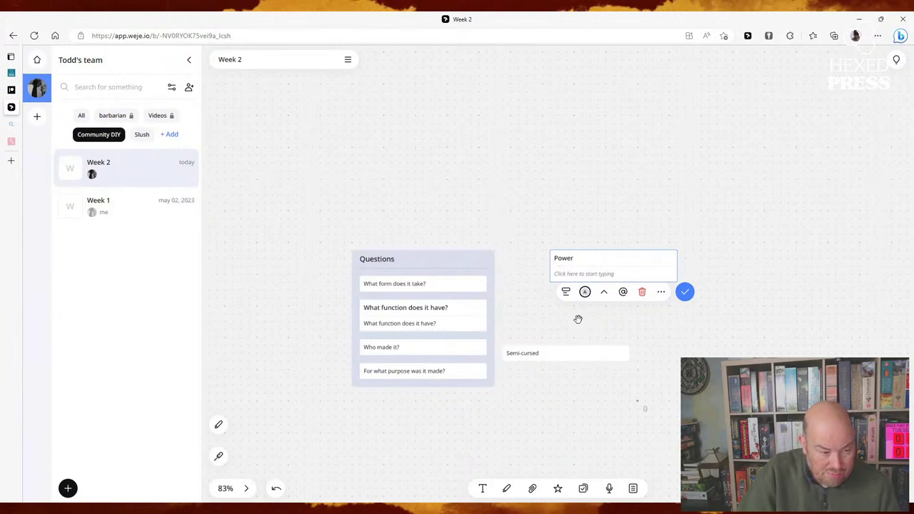
pyautogui.click(576, 312)
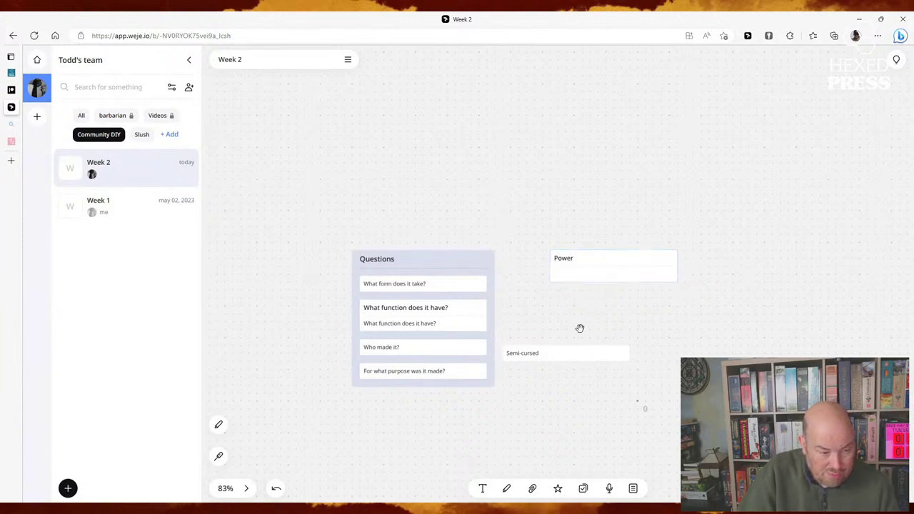
# Step: Add another new card above the "Power" card and title it "Curse"
pyautogui.click(484, 488)
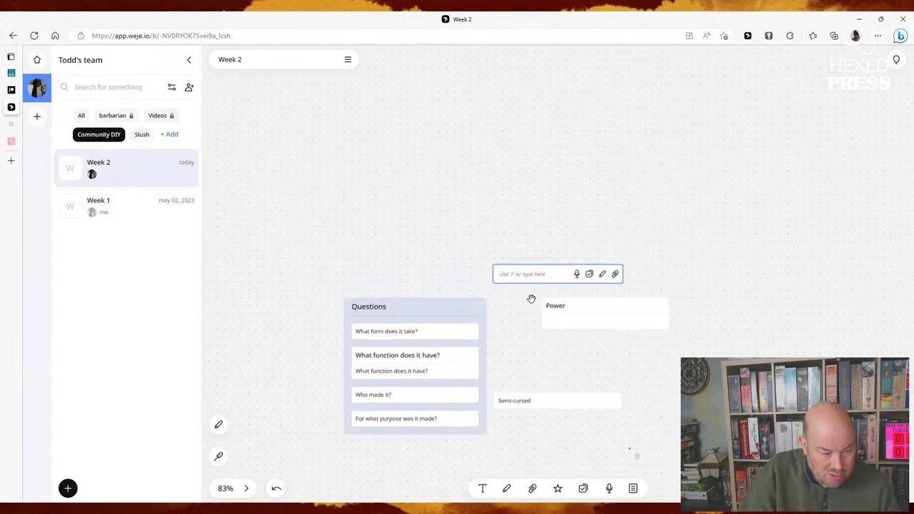
pyautogui.click(531, 291)
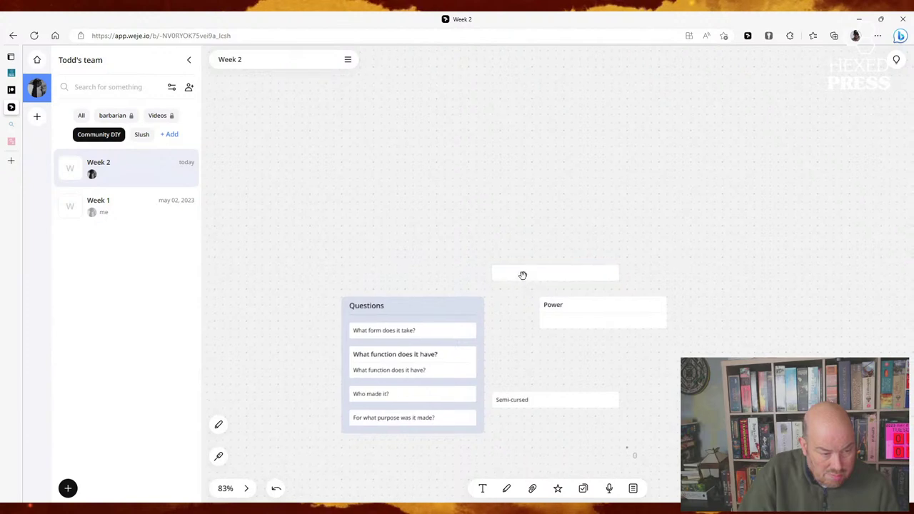
pyautogui.click(523, 275)
pyautogui.click(506, 311)
pyautogui.write('Curse')
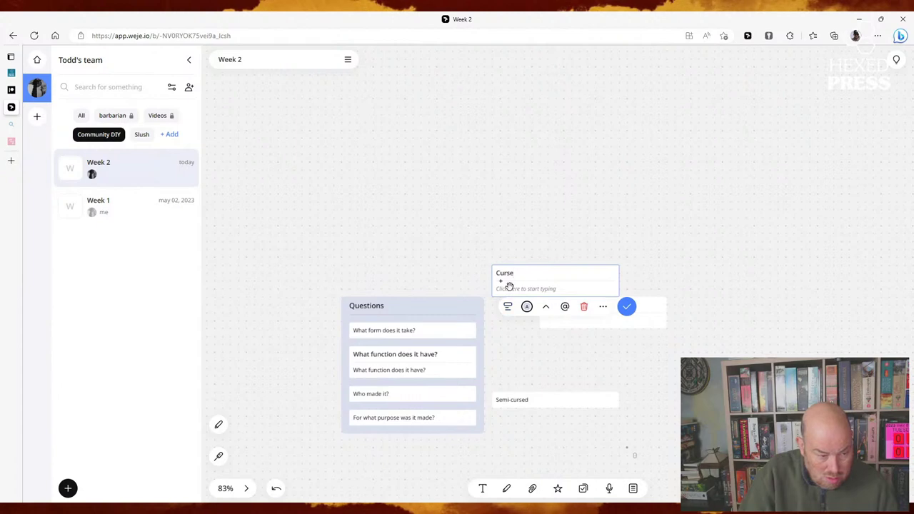
# Step: Enter "desecrates the area;" as the first bullet in the body of the "Curse" card
pyautogui.click(509, 285)
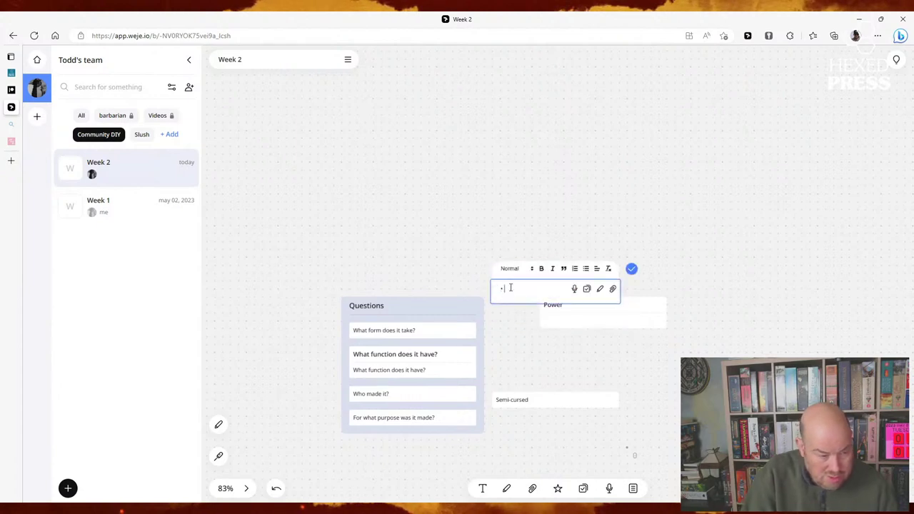
pyautogui.write('decora')
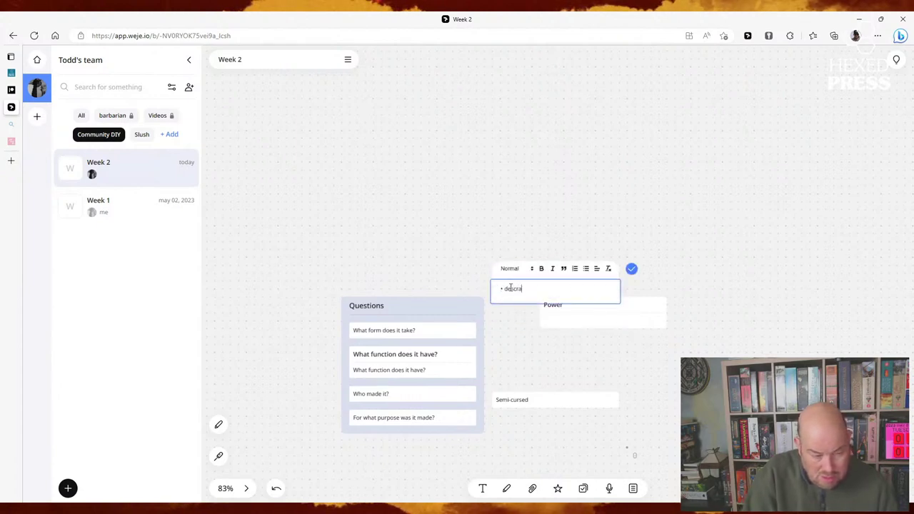
pyautogui.press('BackSpace')
pyautogui.press('BackSpace')
pyautogui.press('BackSpace')
pyautogui.press('BackSpace')
pyautogui.press('BackSpace')
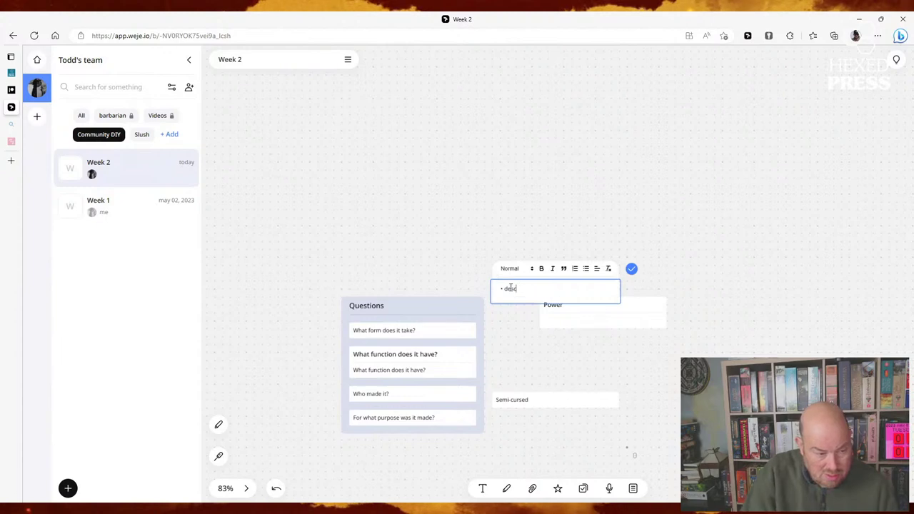
pyautogui.write('secrates the area')
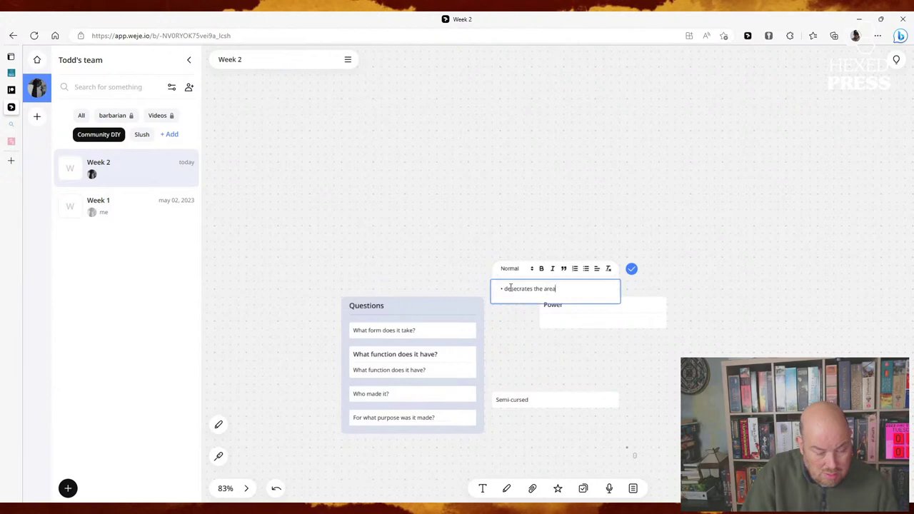
pyautogui.write(':')
pyautogui.press('Return')
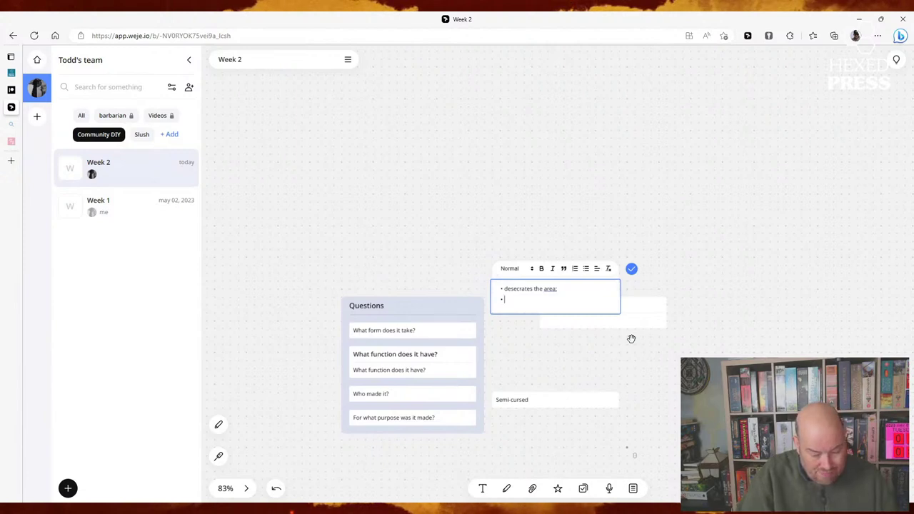
# Step: Enter "causes unatural mist" as the second bullet in the body of the "Curse" card
pyautogui.write('causes un')
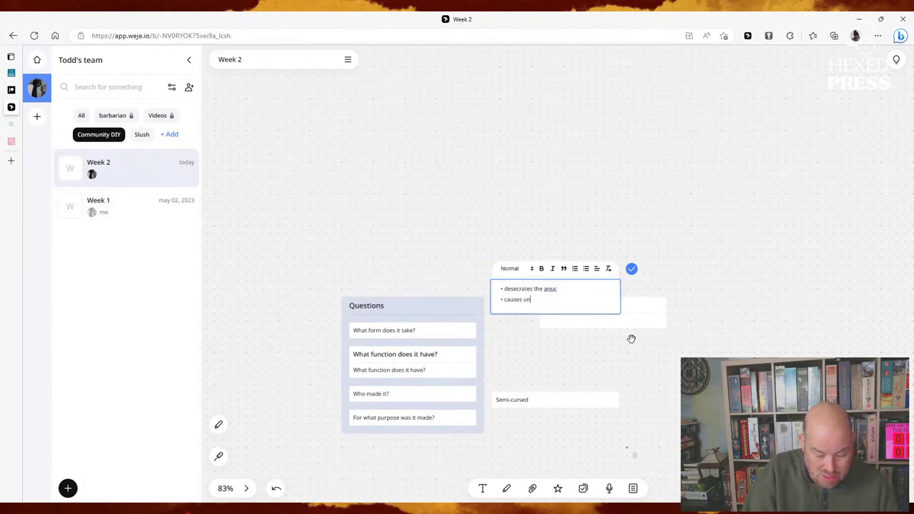
pyautogui.write('natural')
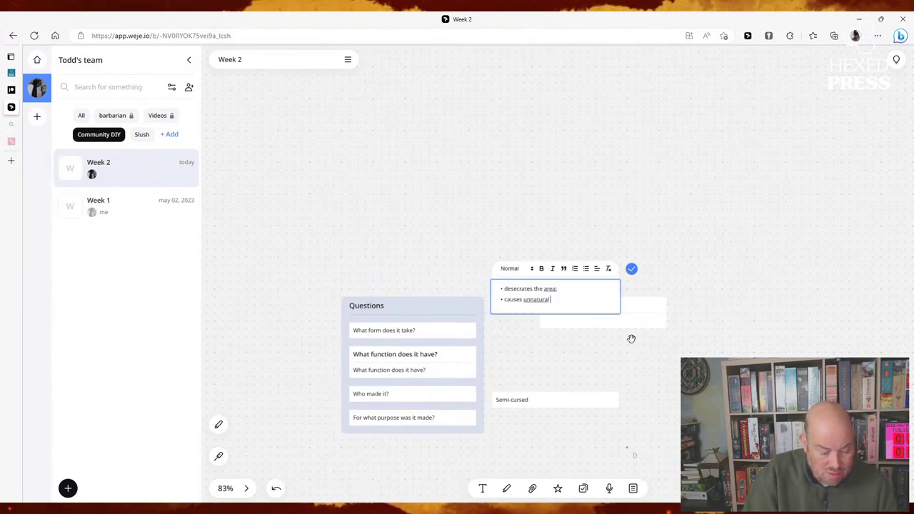
pyautogui.press('BackSpace')
pyautogui.press('BackSpace')
pyautogui.press('BackSpace')
pyautogui.press('BackSpace')
pyautogui.press('BackSpace')
pyautogui.press('BackSpace')
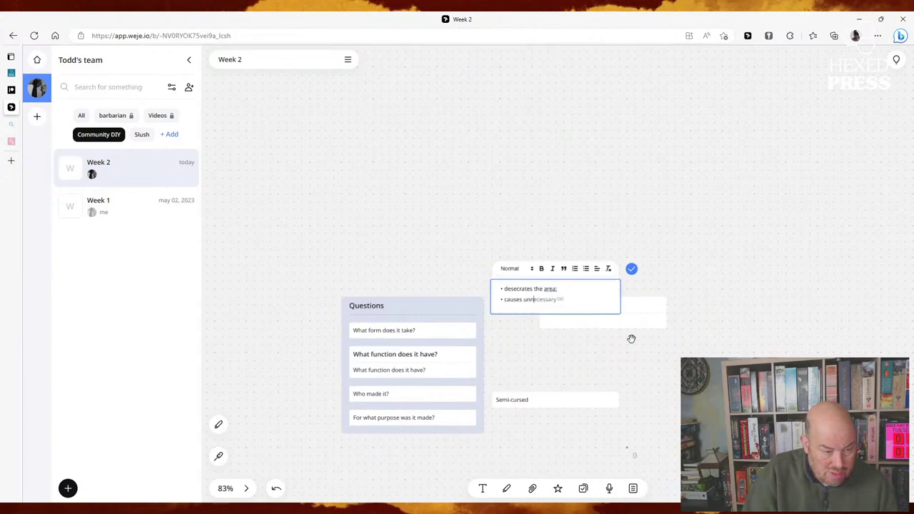
pyautogui.write('atural mist')
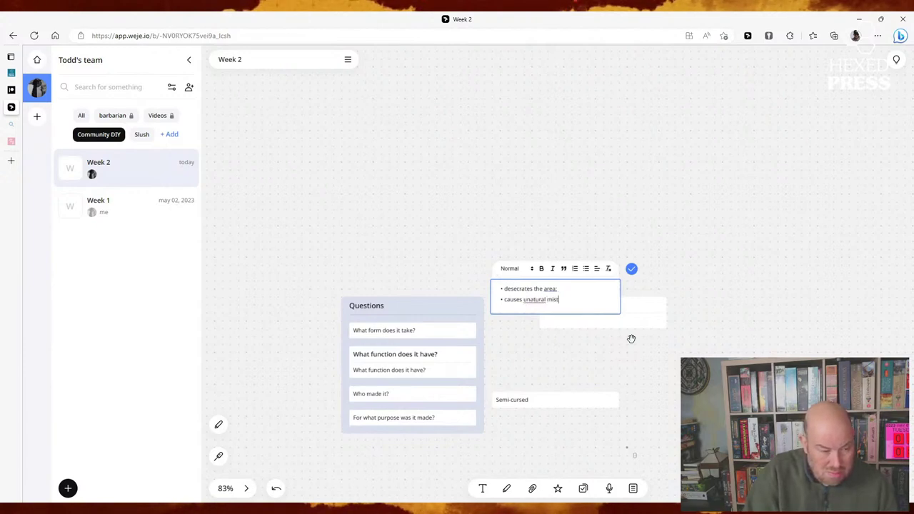
# Step: Correct the misspelled word in the second bullet of the "Curse" card to "unnatural"
pyautogui.rightClick(528, 300)
pyautogui.click(411, 310)
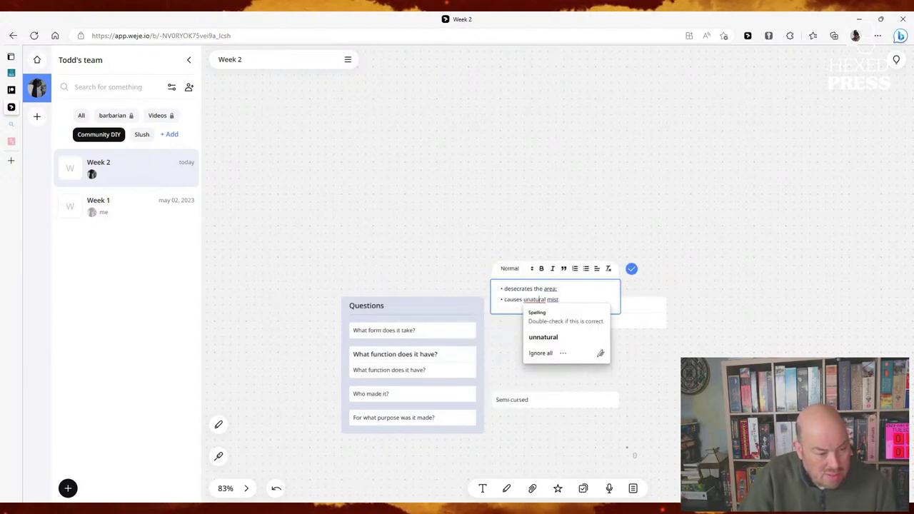
pyautogui.press('Escape')
pyautogui.click(577, 300)
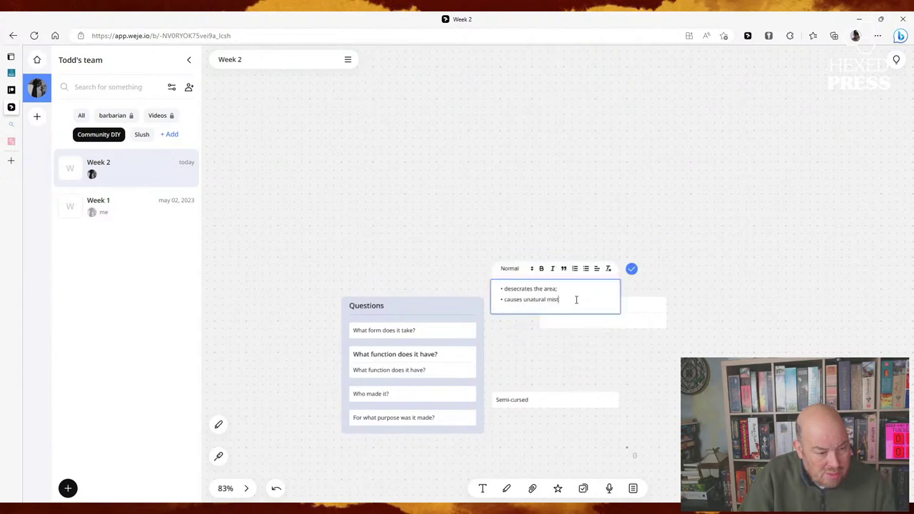
pyautogui.click(526, 300)
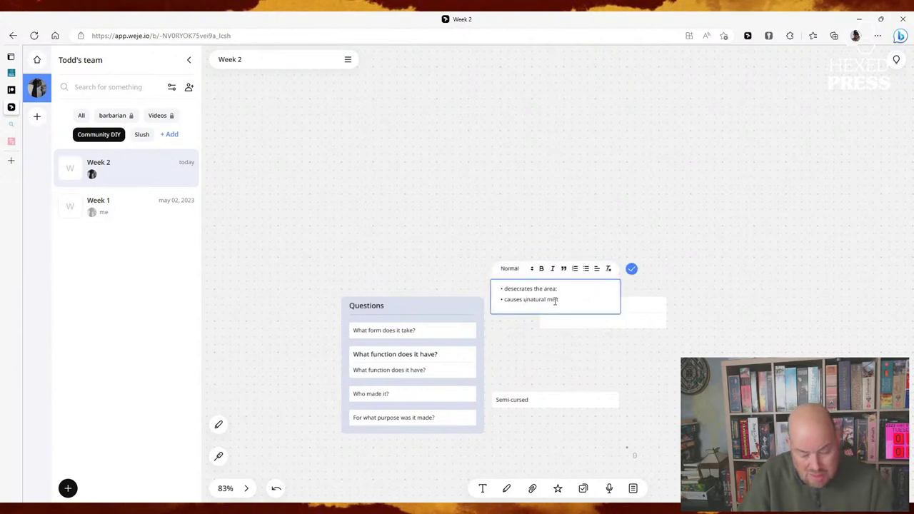
pyautogui.write('n')
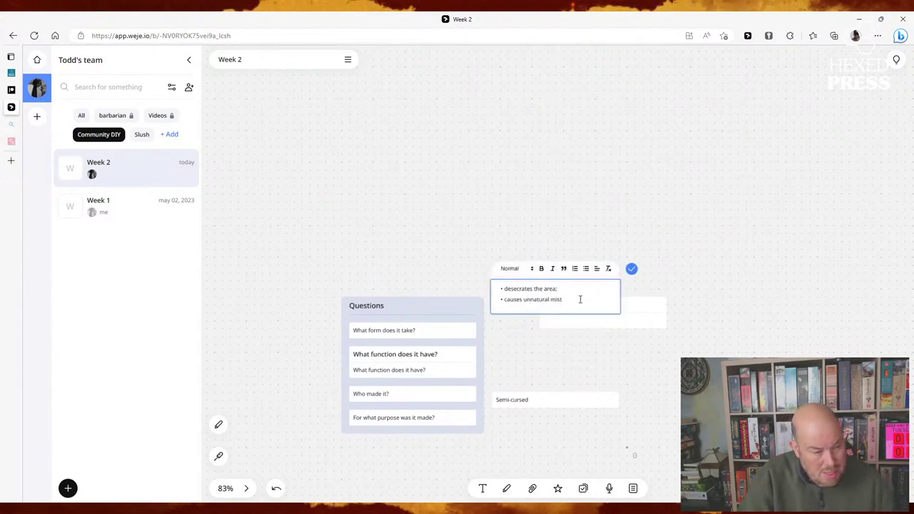
# Step: Append "(blue-green color)" to the unnatural mist bullet in the "Curse" card and finish editing it
pyautogui.write(' (')
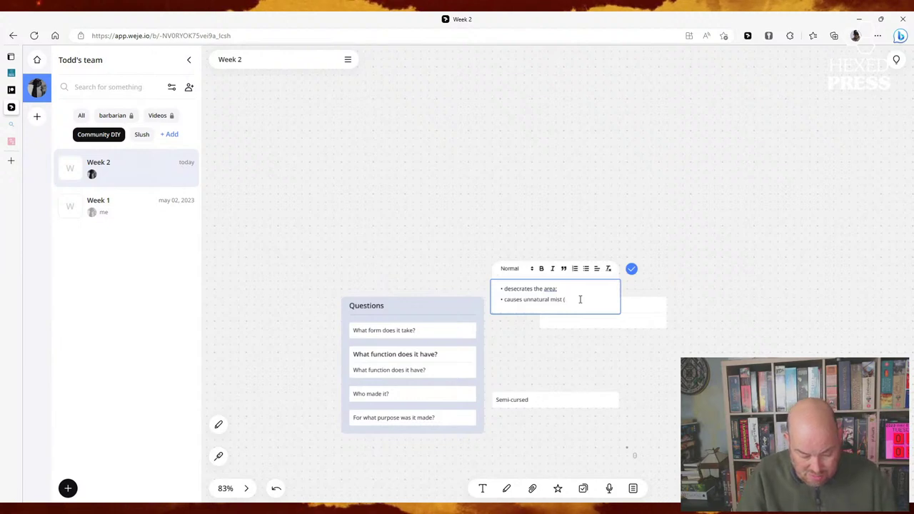
pyautogui.write('b')
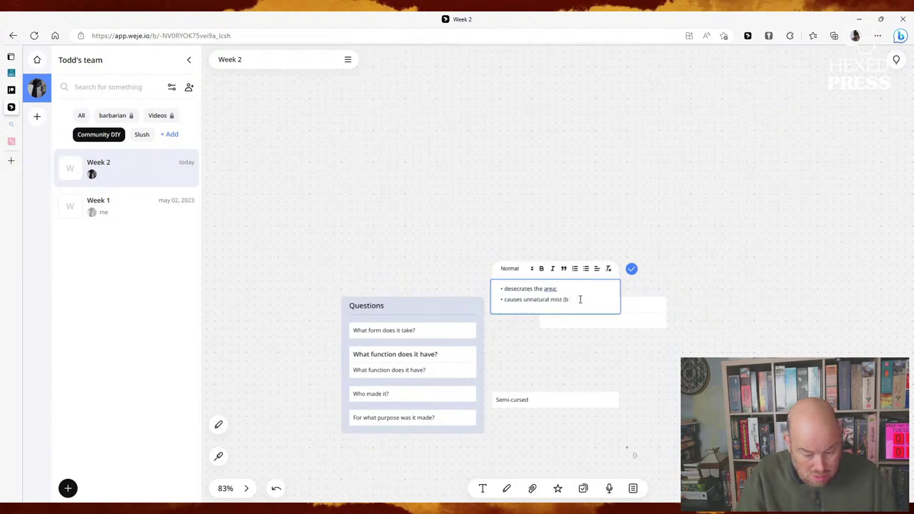
pyautogui.write('kyugreen ')
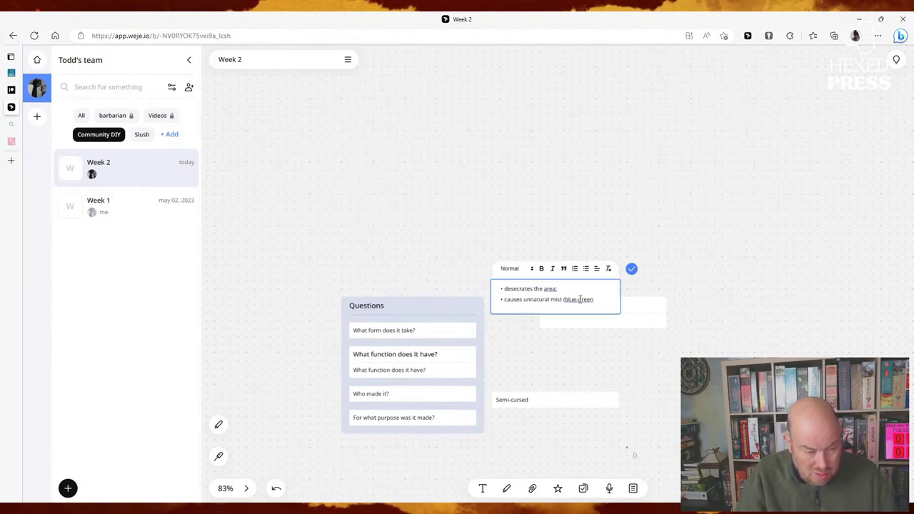
pyautogui.write('color)')
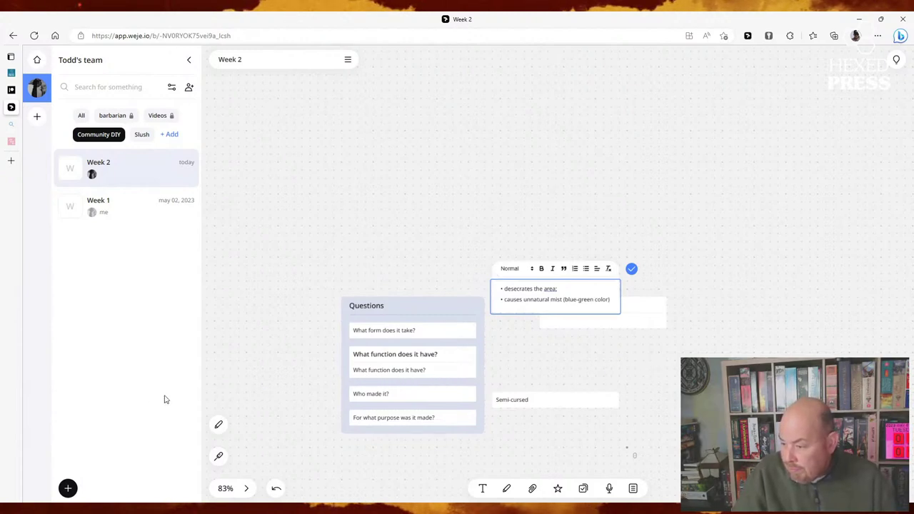
pyautogui.moveTo(2, 444)
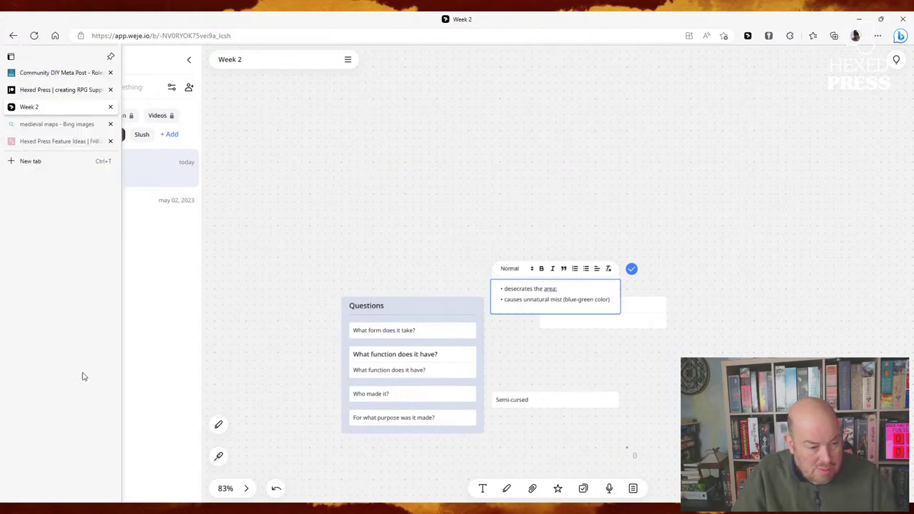
pyautogui.click(520, 357)
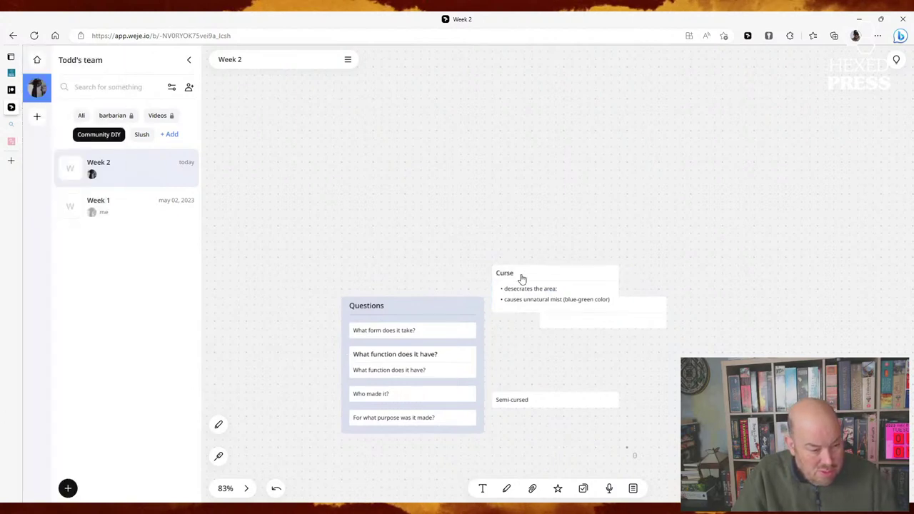
# Step: Move the "Curse" and "Power" cards into the "What function does it have?" card, with "Power" above "Curse"
pyautogui.moveTo(520, 279); pyautogui.dragTo(433, 247)
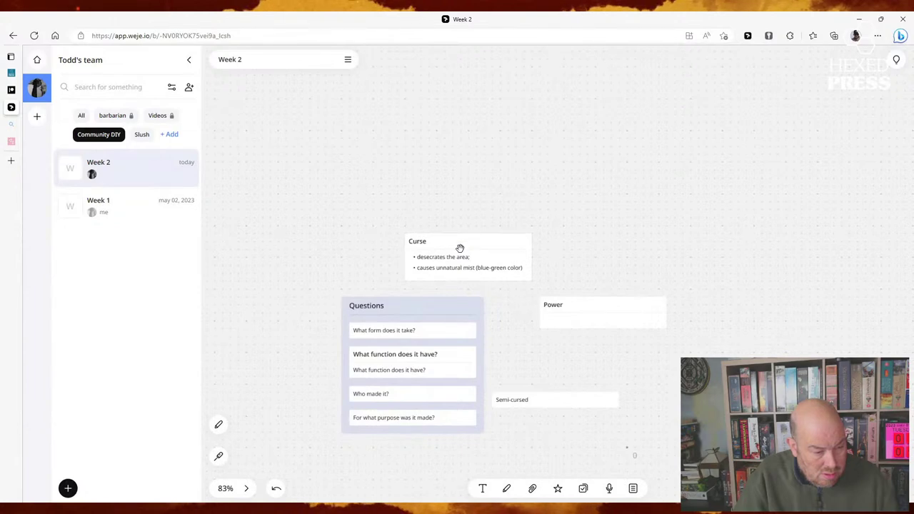
pyautogui.moveTo(460, 248); pyautogui.dragTo(450, 376)
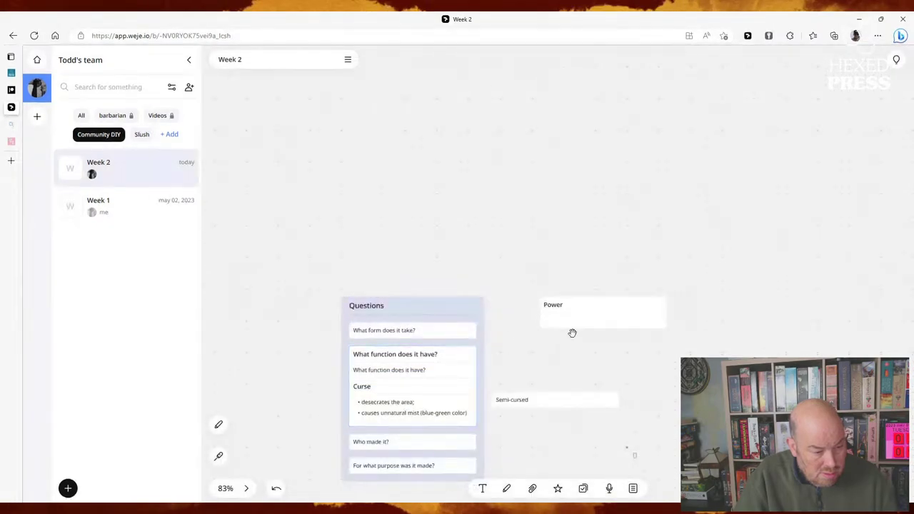
pyautogui.moveTo(566, 315); pyautogui.dragTo(460, 379)
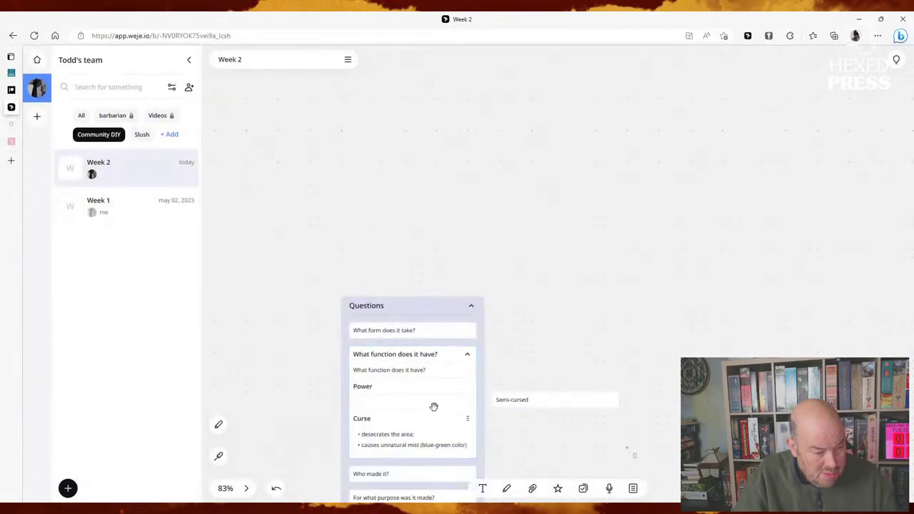
# Step: Clear the text of the "Semi-cursed" card and give the card the title "Mist"
pyautogui.click(535, 404)
pyautogui.click(534, 403)
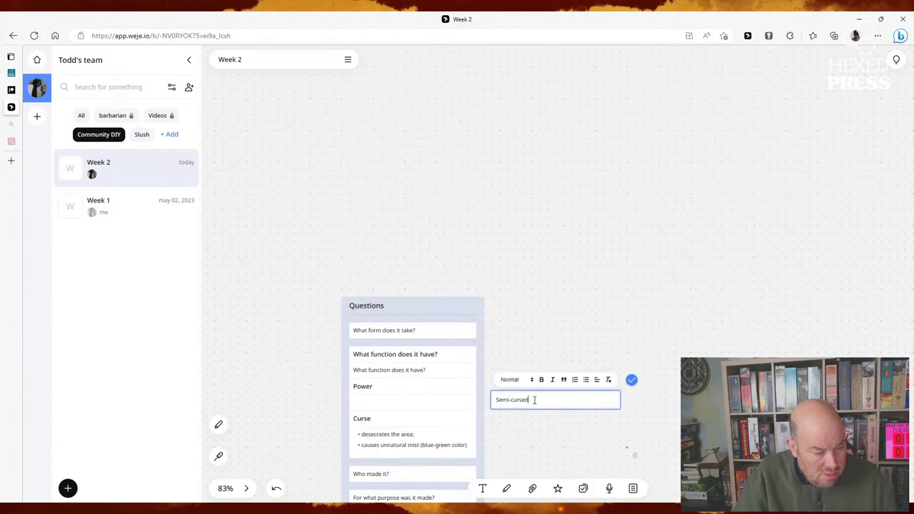
pyautogui.hotkey('ctrl', 'BackSpace')
pyautogui.hotkey('ctrl', 'BackSpace')
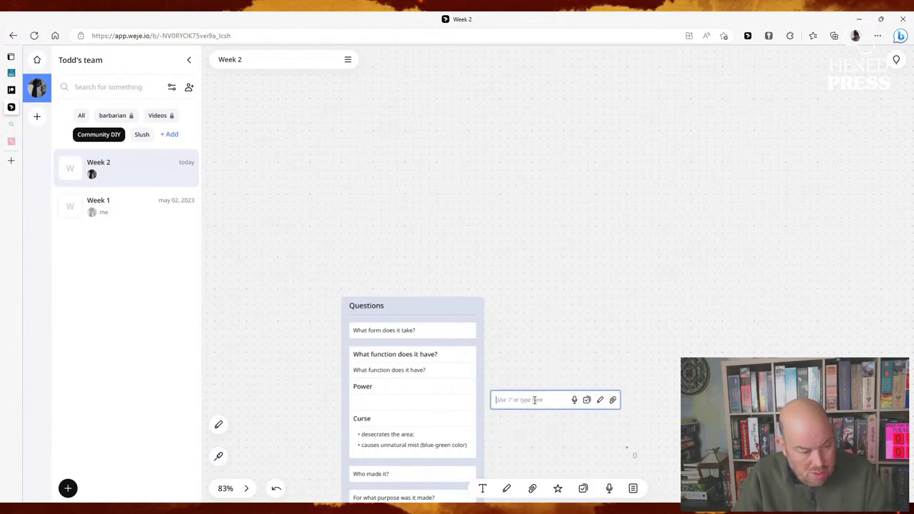
pyautogui.press('Escape')
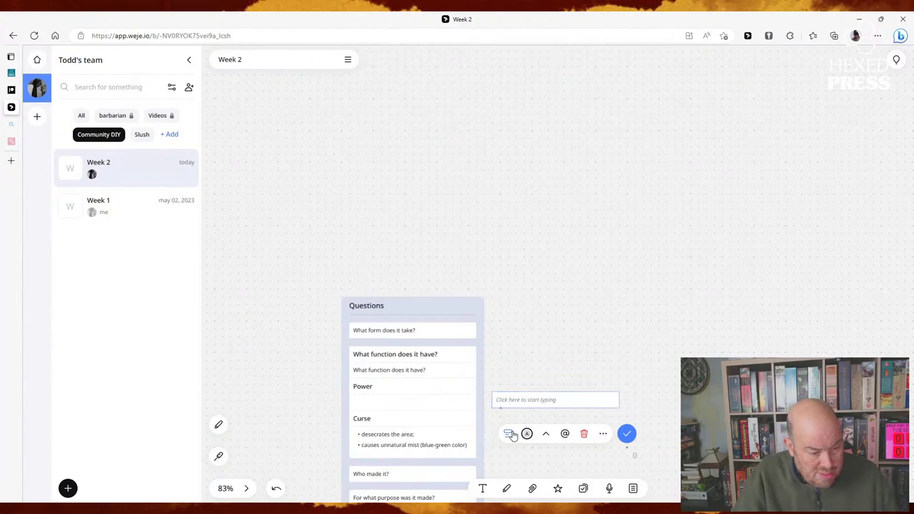
pyautogui.click(509, 434)
pyautogui.write('Mist')
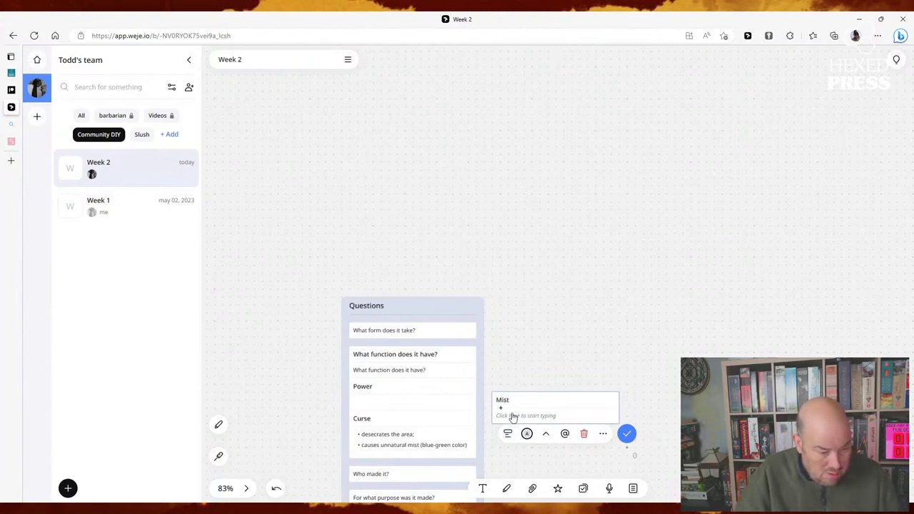
# Step: Enter the bullet "once per exploration turn, if indoors, roll" in the body of the "Mist" card
pyautogui.click(512, 418)
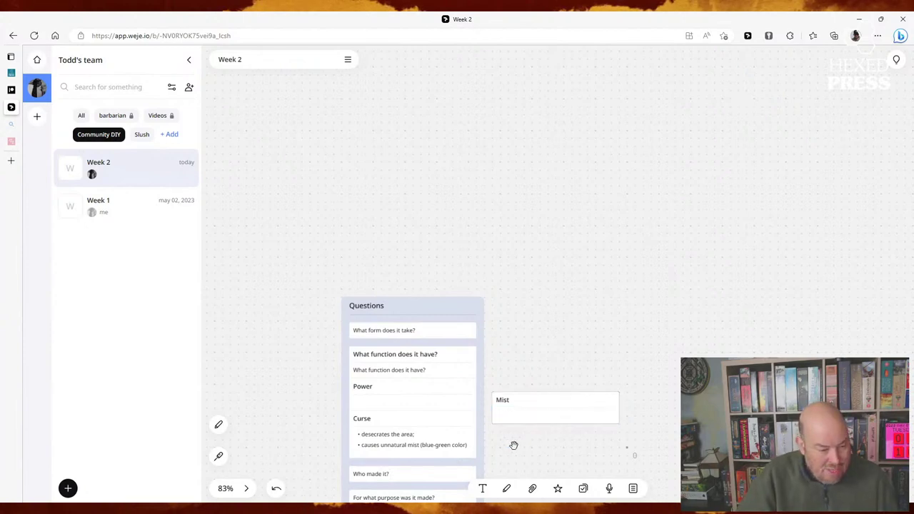
pyautogui.click(514, 418)
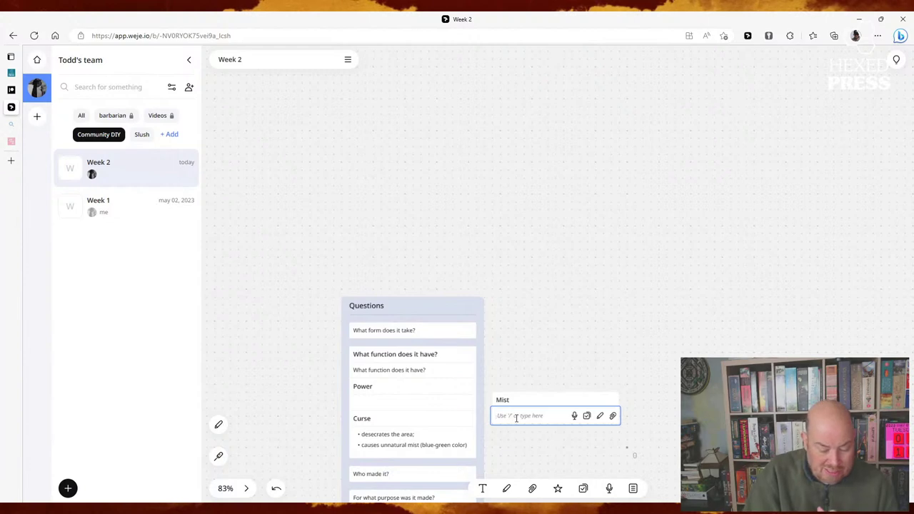
pyautogui.write('- ')
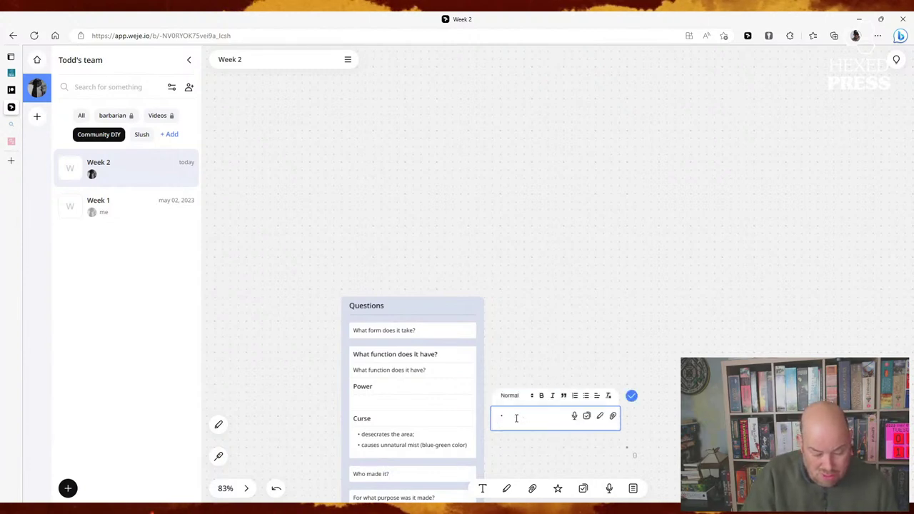
pyautogui.write('once')
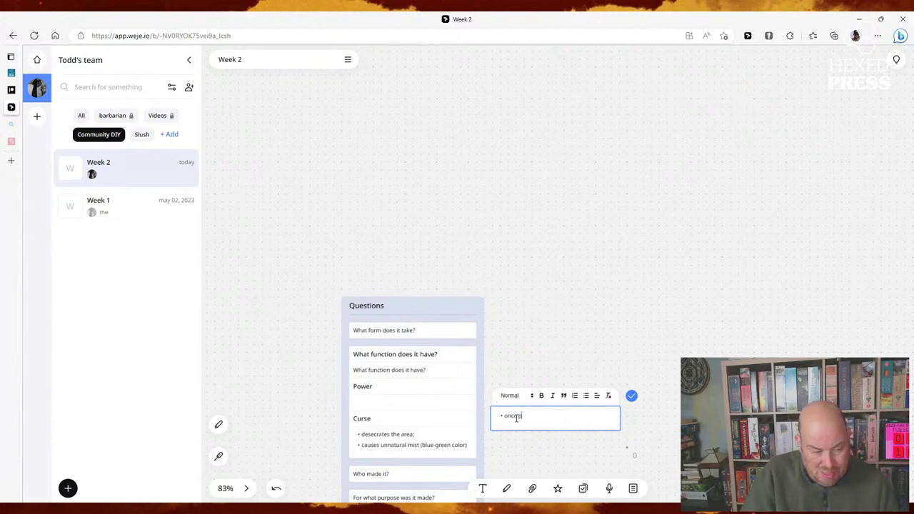
pyautogui.write(' per exploration i')
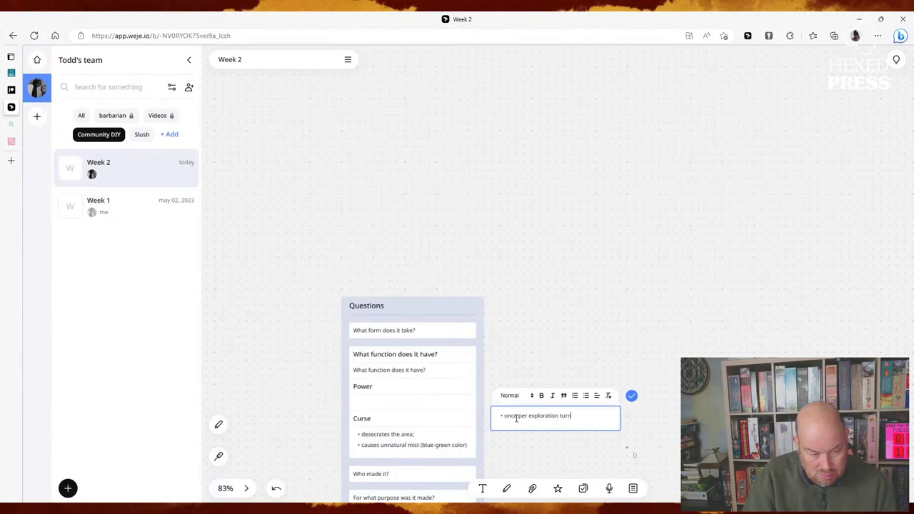
pyautogui.press('Escape')
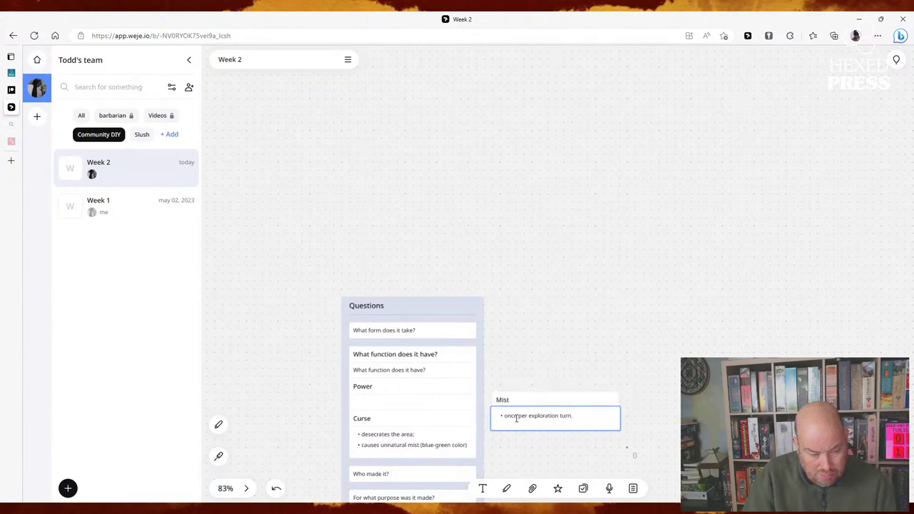
pyautogui.write('Roll')
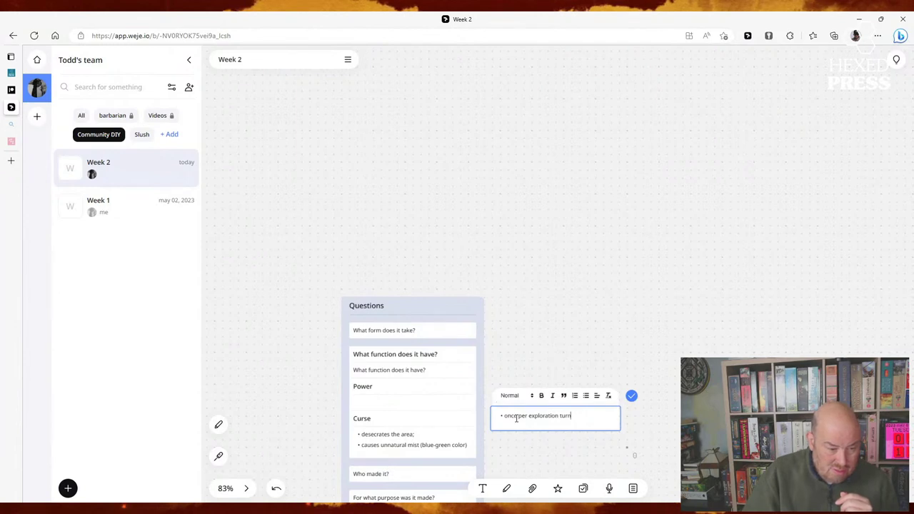
pyautogui.press('BackSpace')
pyautogui.write(', if indoors, ')
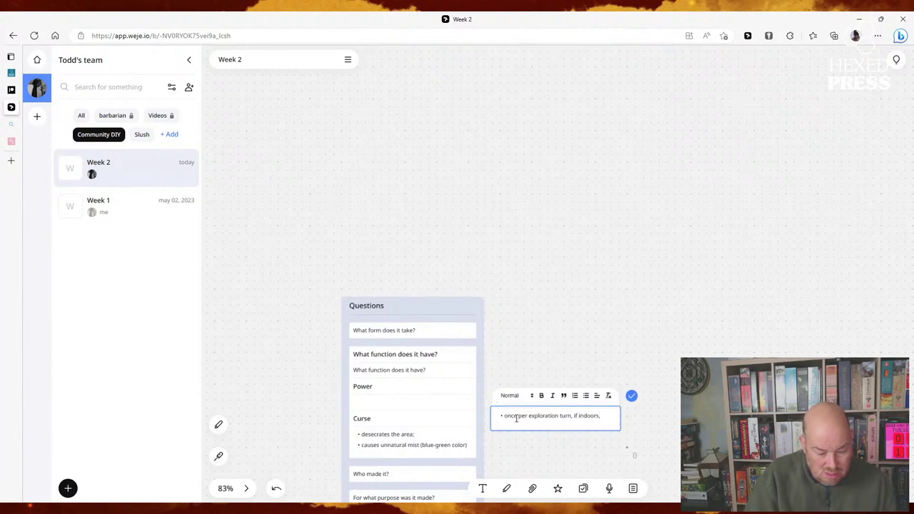
pyautogui.write('roll')
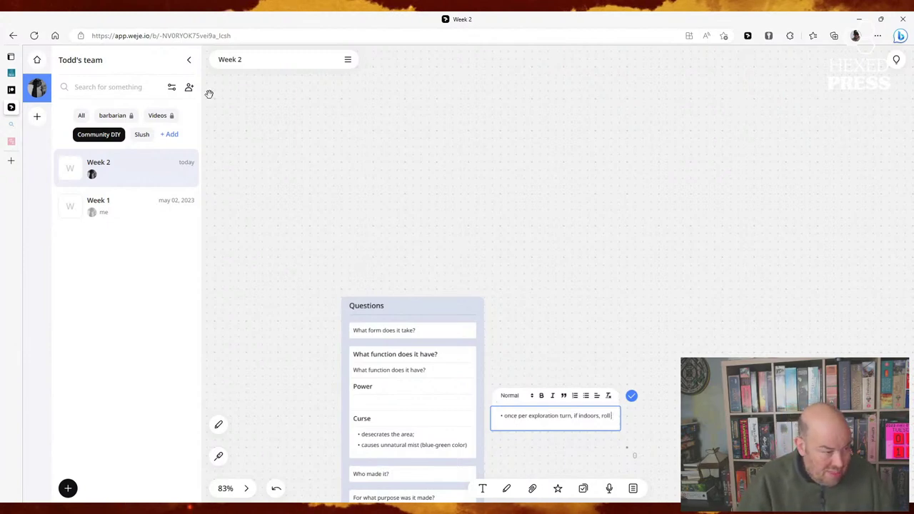
# Step: Collapse the board list to give the canvas more room, leaving the "Mist" card's text as it is
pyautogui.click(188, 62)
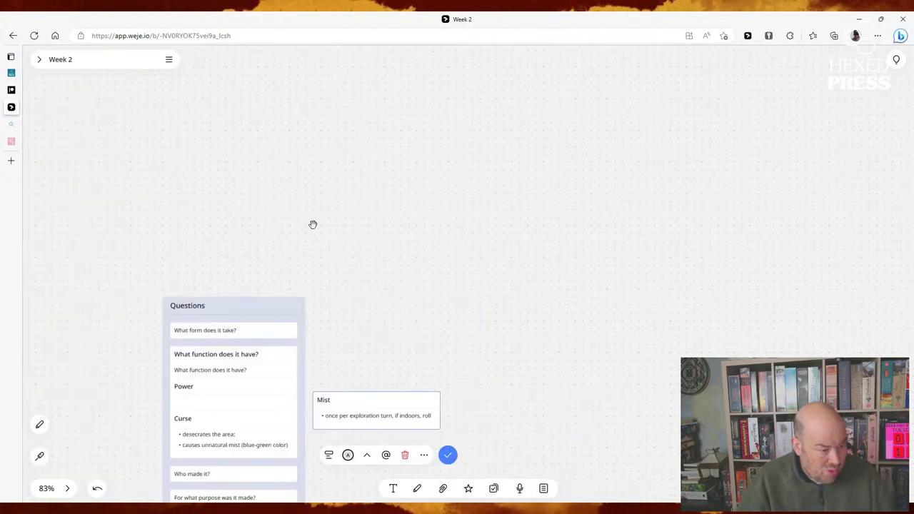
pyautogui.click(477, 308)
pyautogui.moveTo(478, 308); pyautogui.dragTo(494, 222)
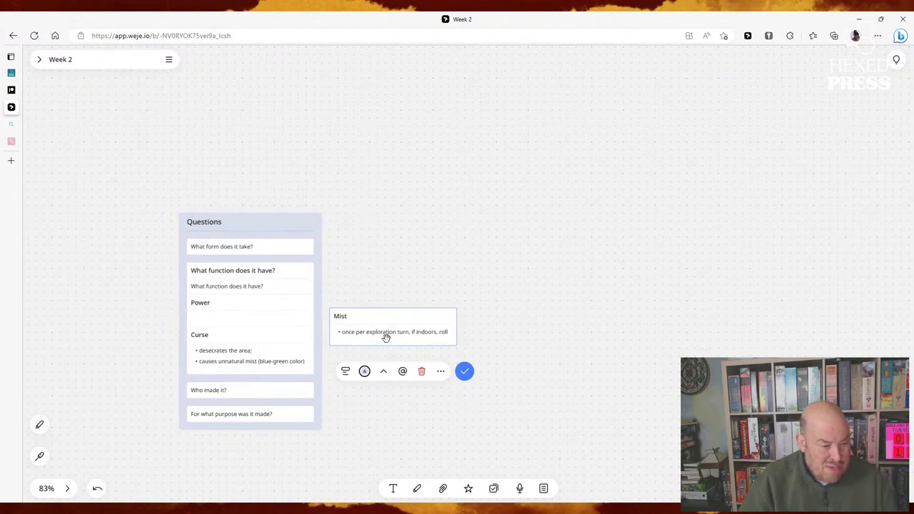
pyautogui.click(451, 332)
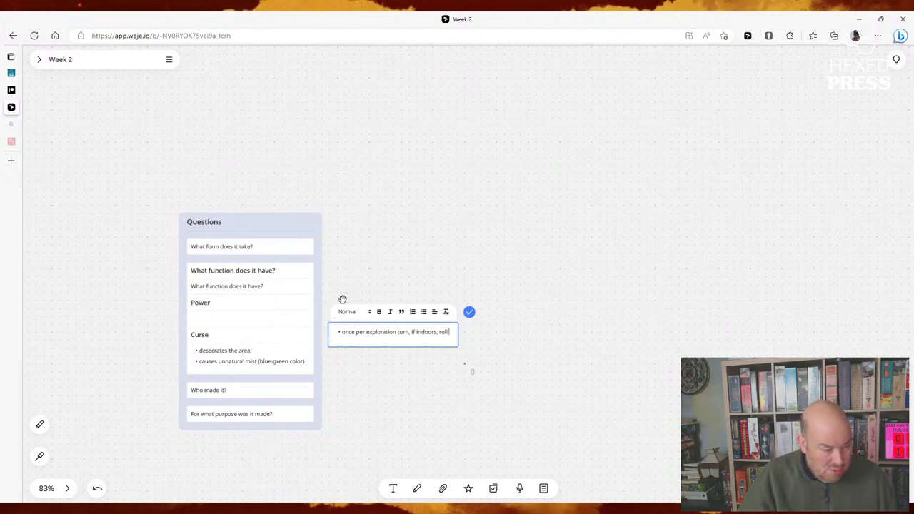
pyautogui.press('Escape')
# Step: Enter "holy synbol;" as the first bullet under "Power" in the Questions list and start a second bullet
pyautogui.click(246, 318)
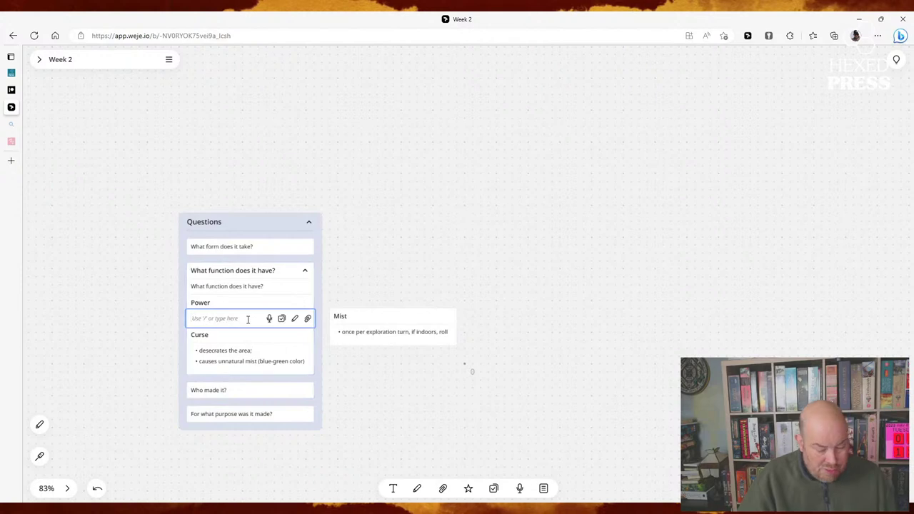
pyautogui.write('- holy l')
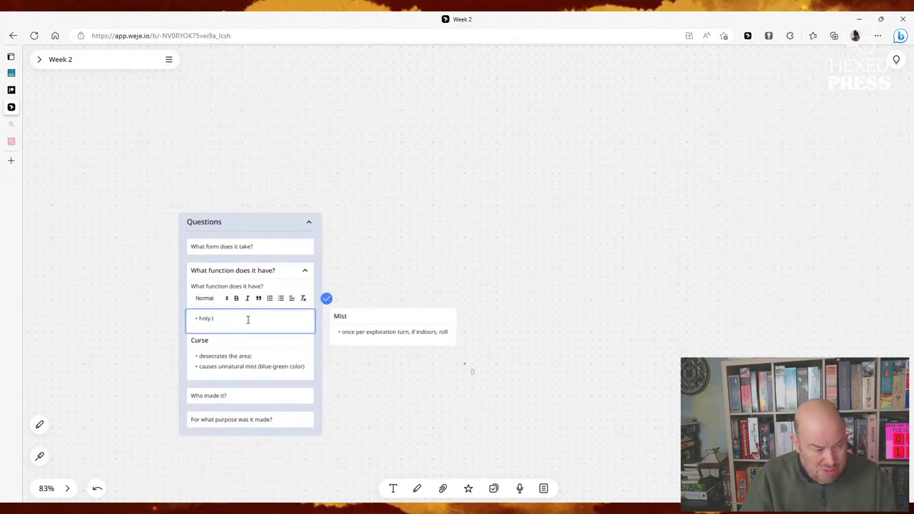
pyautogui.press('BackSpace')
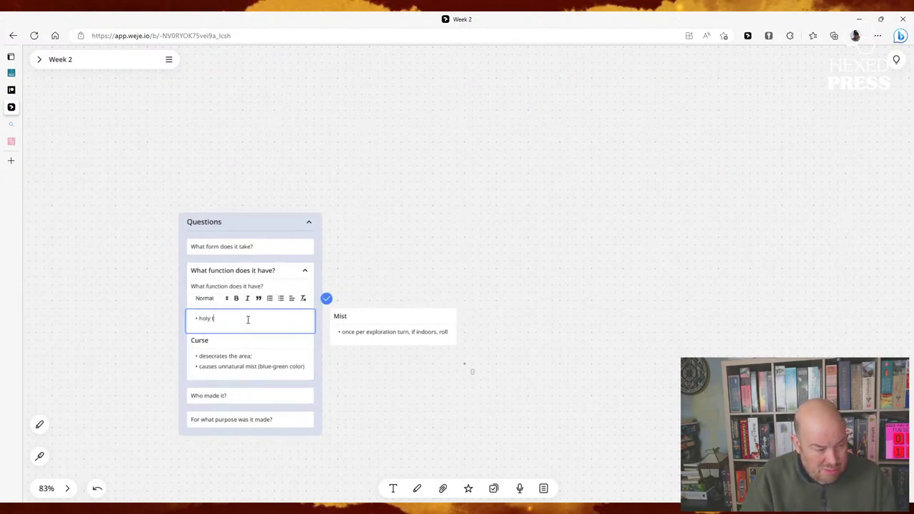
pyautogui.write('symbol;')
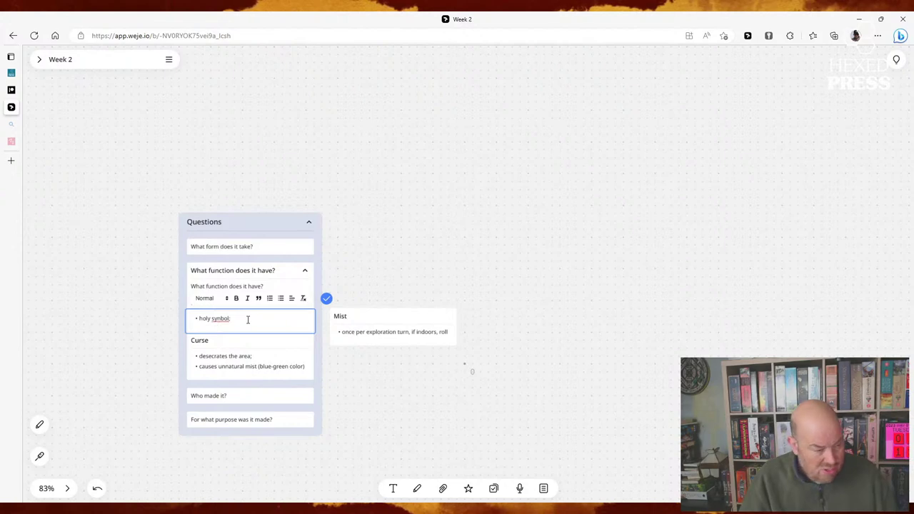
pyautogui.press('BackSpace')
pyautogui.write(';')
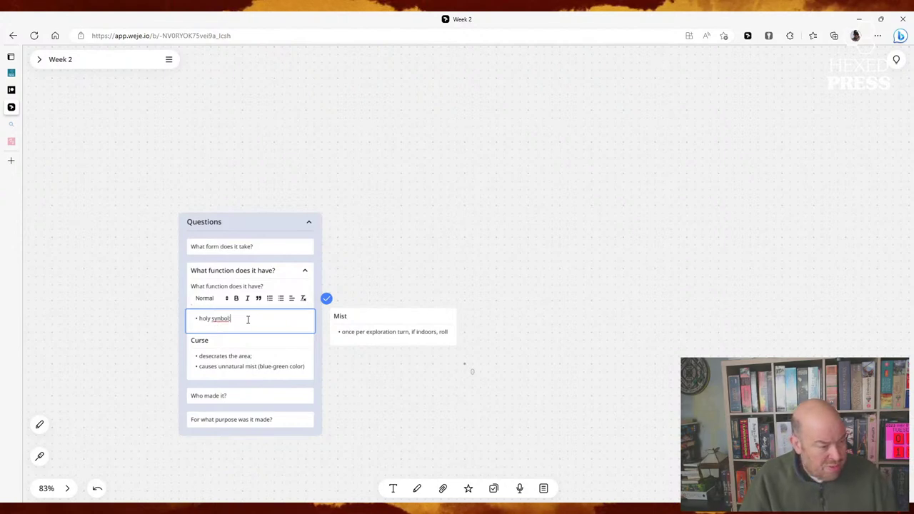
pyautogui.press('Return')
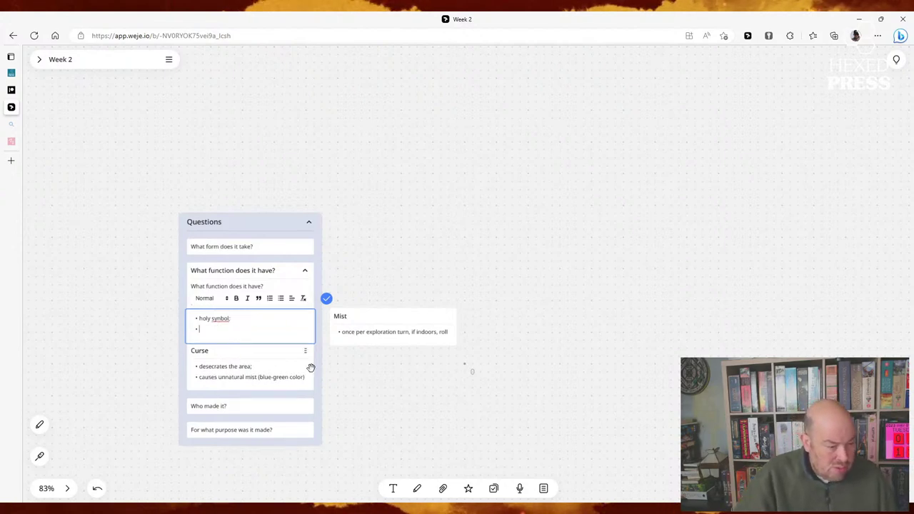
pyautogui.click(385, 385)
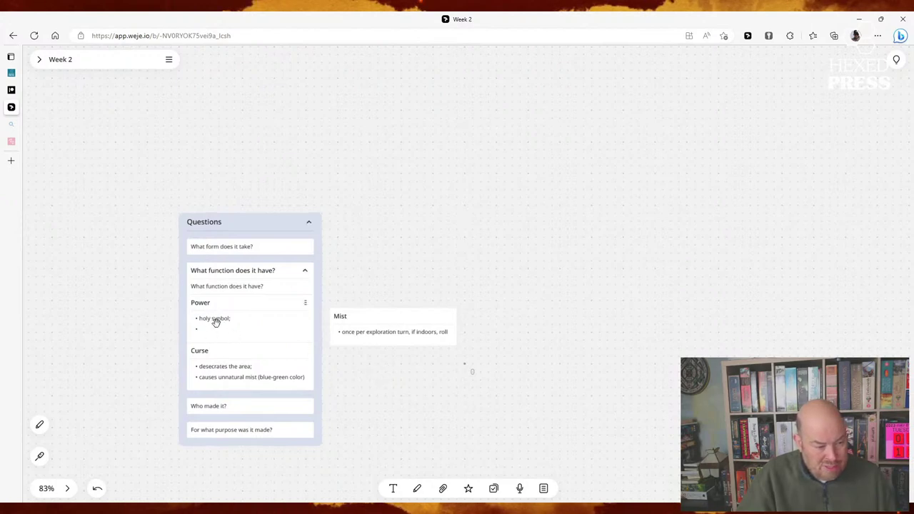
pyautogui.click(431, 338)
pyautogui.click(433, 337)
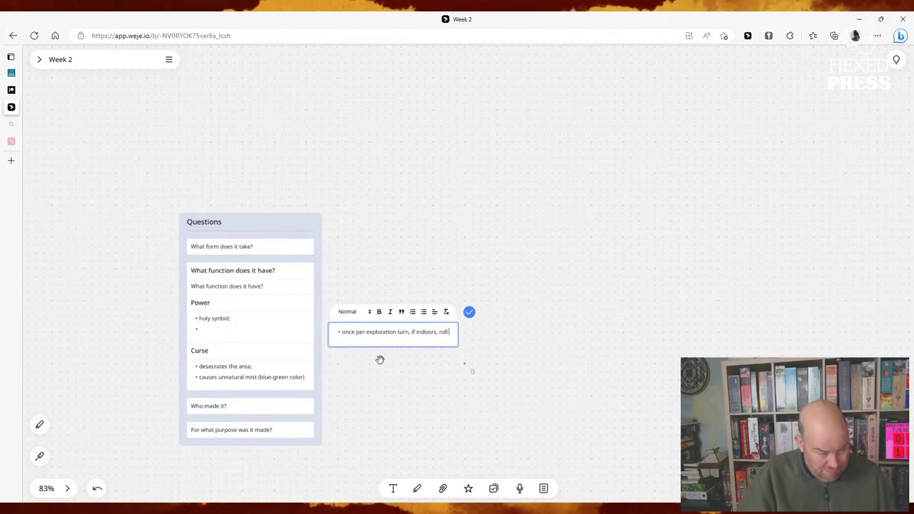
# Step: Enter "wielder can see through mist;" as the second bullet under "Power" and start a third bullet
pyautogui.click(237, 332)
pyautogui.click(236, 334)
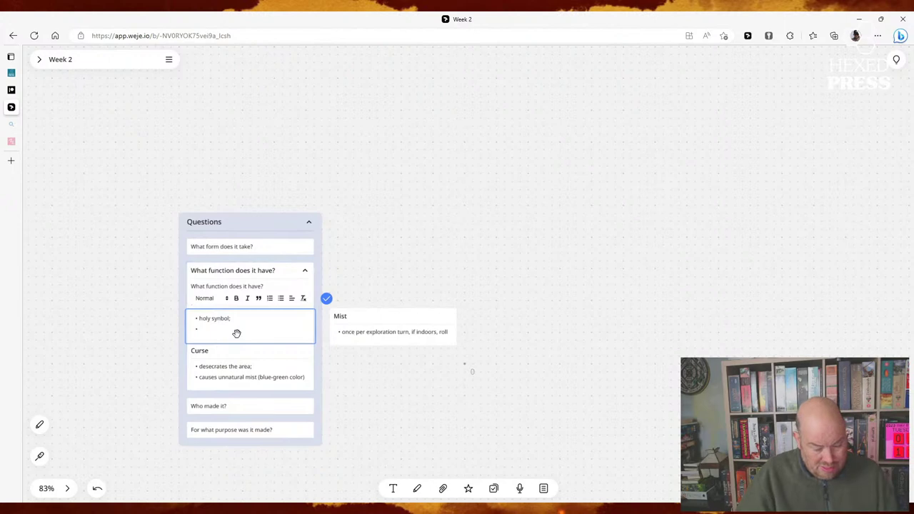
pyautogui.write('wueko')
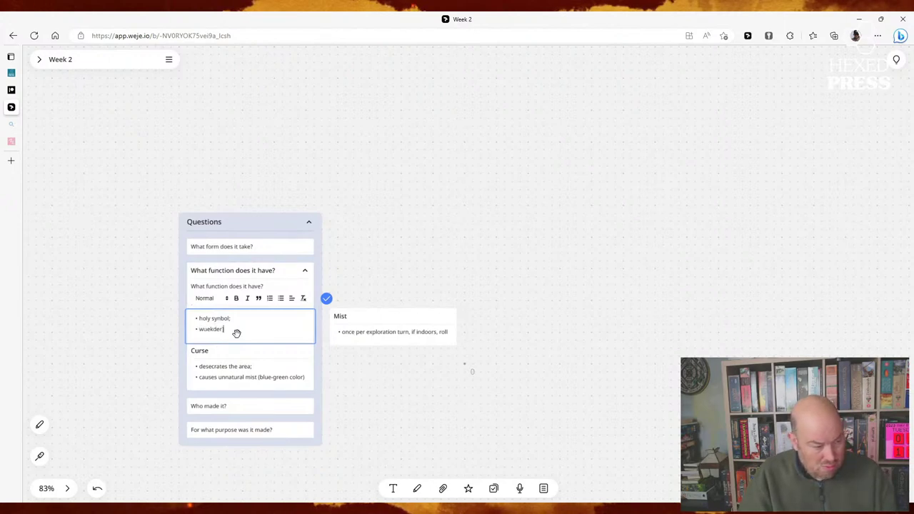
pyautogui.press('BackSpace')
pyautogui.press('BackSpace')
pyautogui.press('BackSpace')
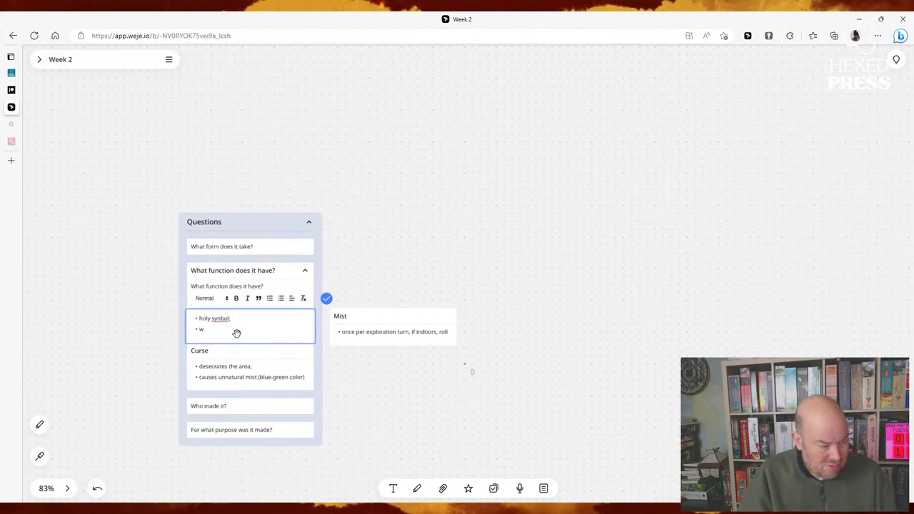
pyautogui.write('ie')
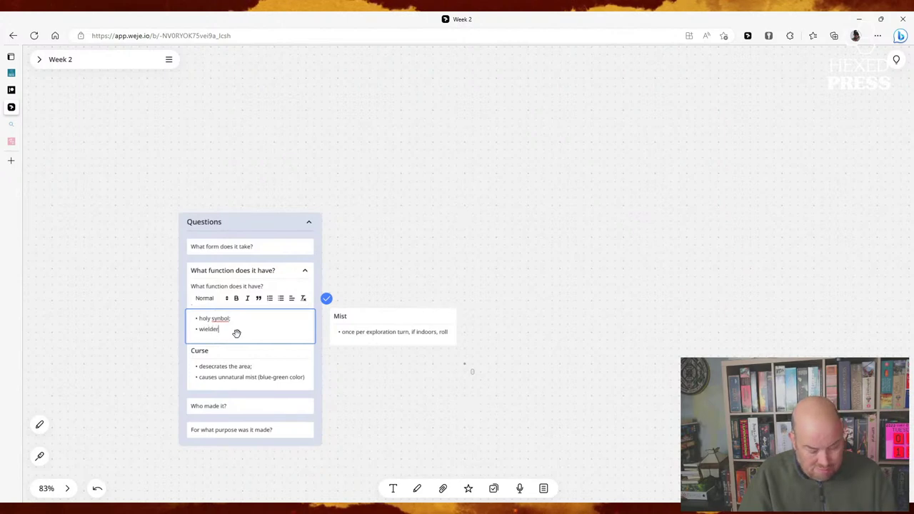
pyautogui.write('lder')
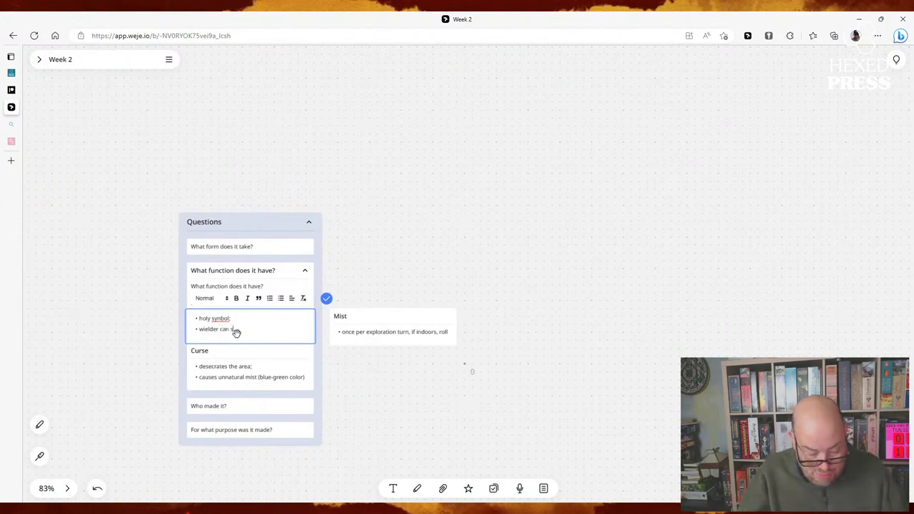
pyautogui.write('ee through mius')
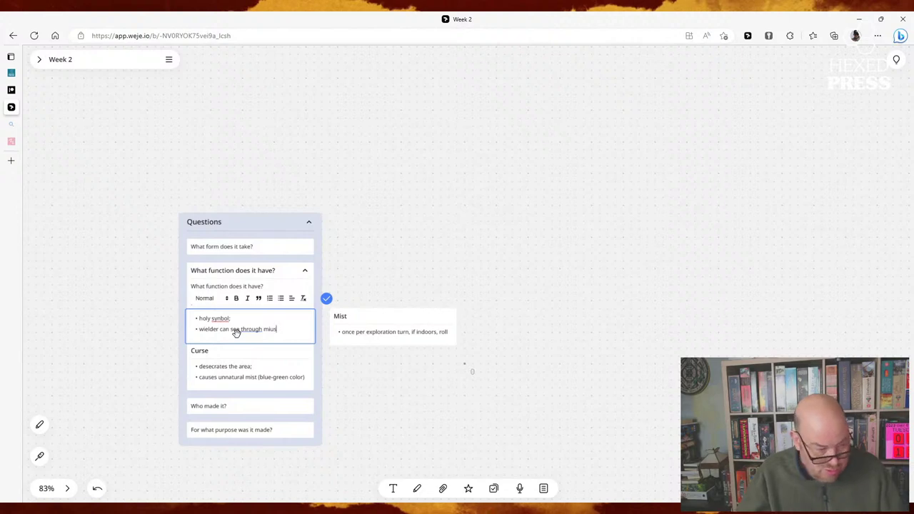
pyautogui.press('BackSpace')
pyautogui.press('BackSpace')
pyautogui.write('st')
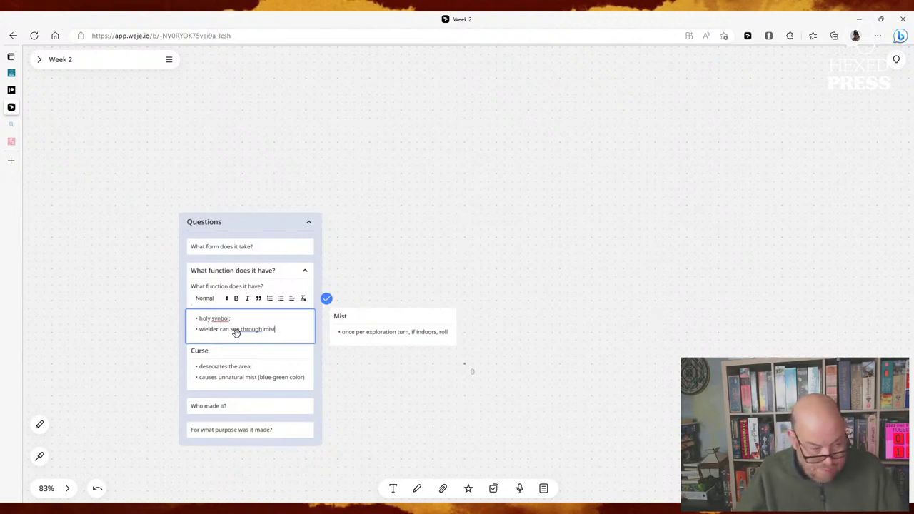
pyautogui.write('t;')
pyautogui.press('Return')
pyautogui.press('Escape')
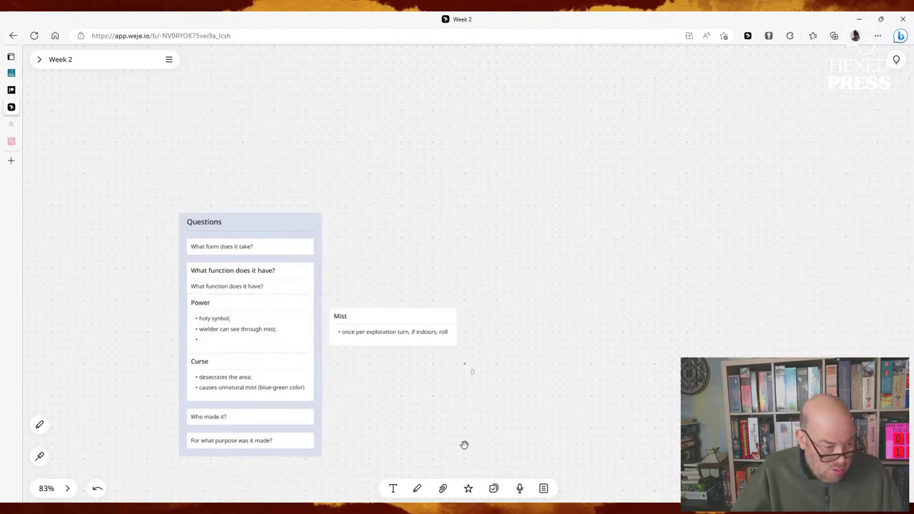
# Step: Complete the bullet in the "Mist" card with "1d4 x 10 for visibility within 300 feet of object."
pyautogui.click(413, 334)
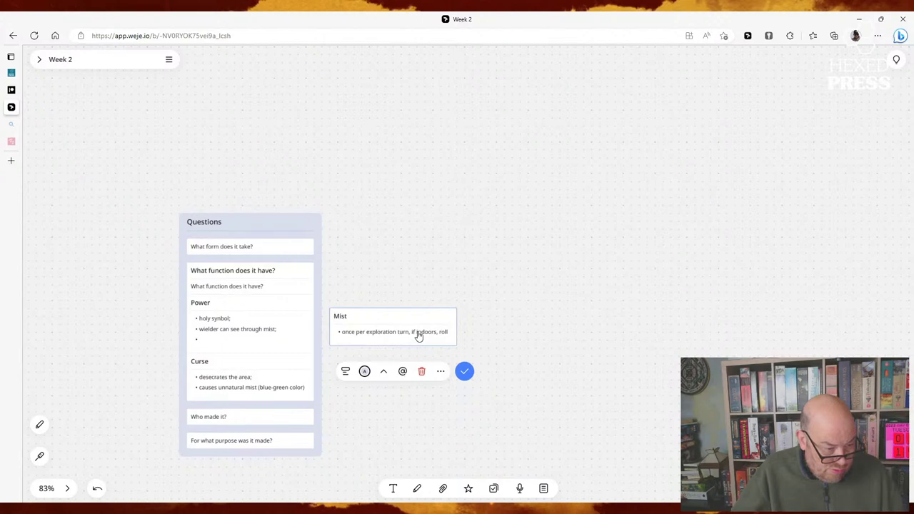
pyautogui.click(419, 333)
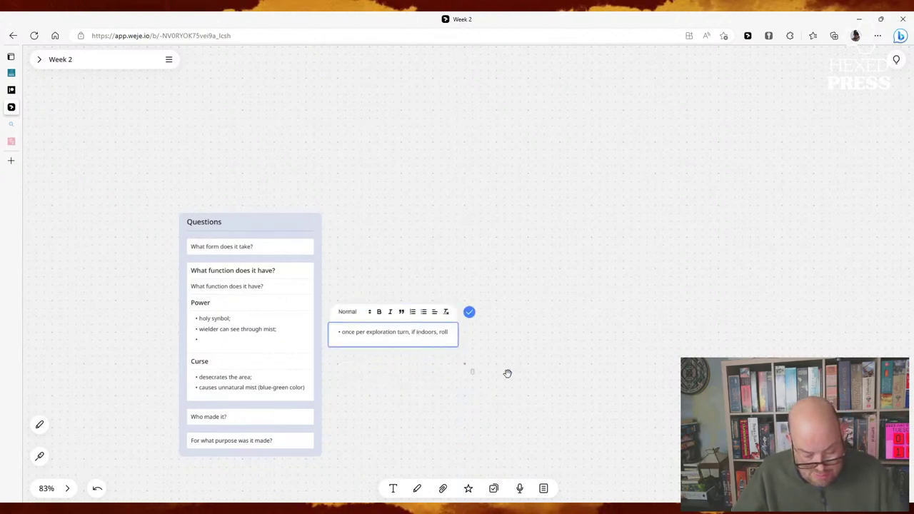
pyautogui.write('1d4')
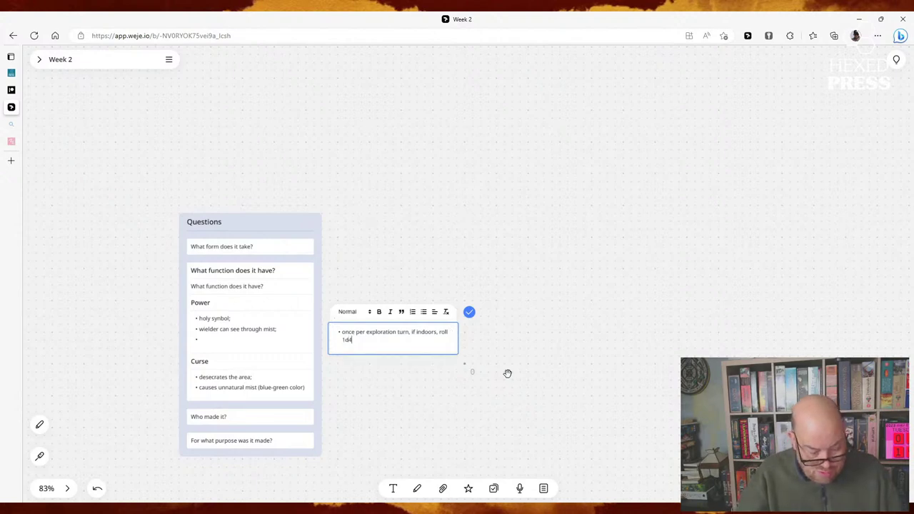
pyautogui.write(' x 10 for visibility within')
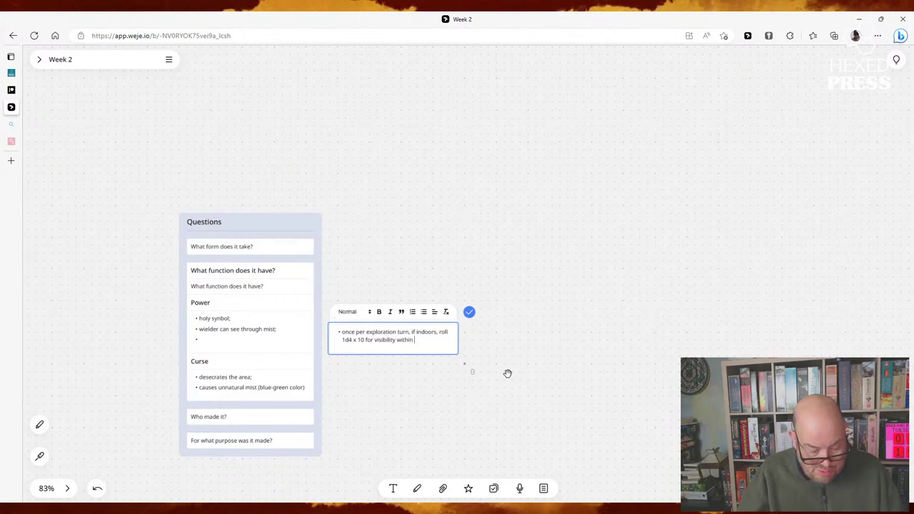
pyautogui.write('300 fee')
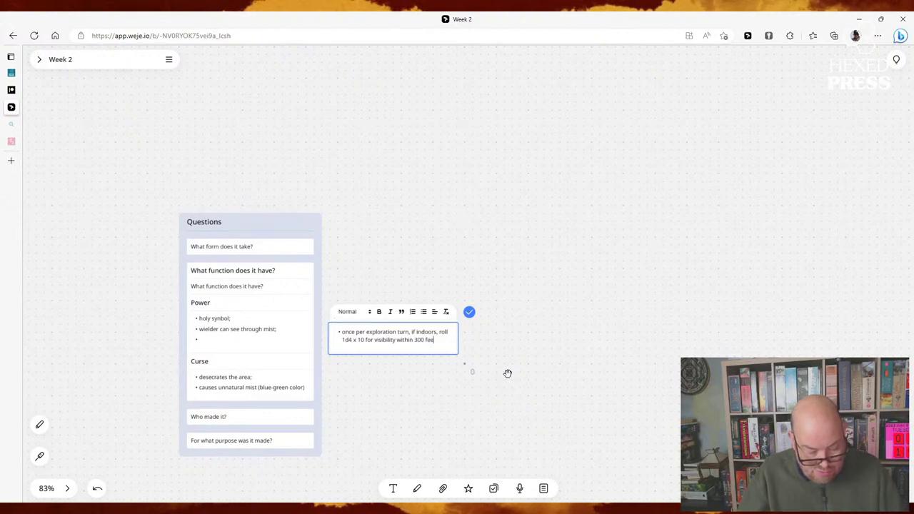
pyautogui.write('t of')
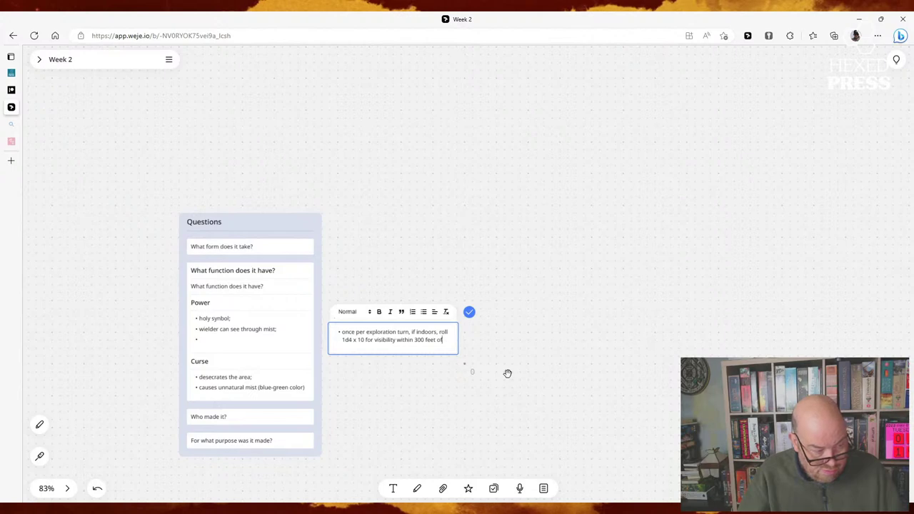
pyautogui.write(' object.')
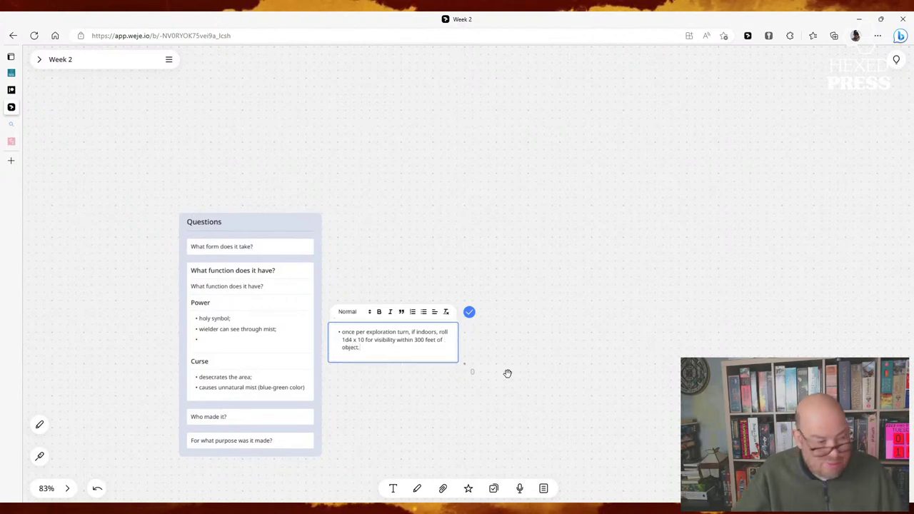
pyautogui.click(452, 427)
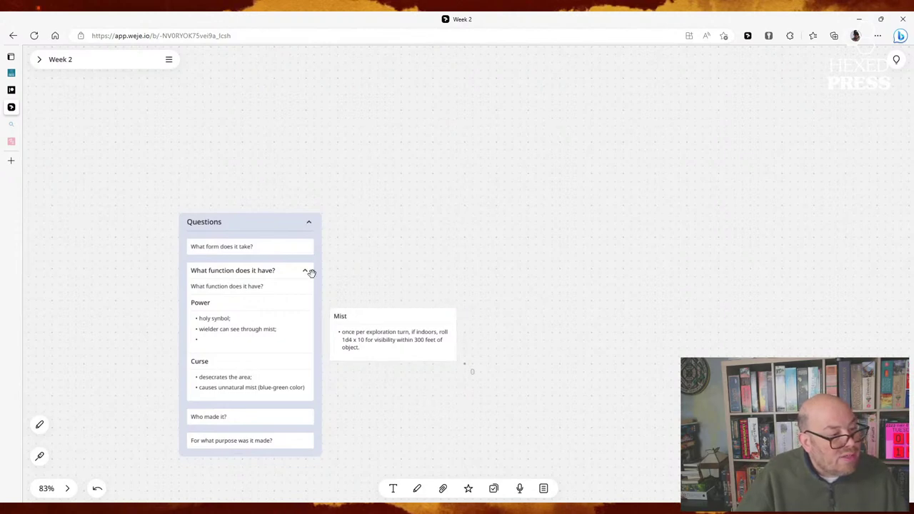
# Step: Give the first card in the Questions list the title "What form does it take?"
pyautogui.click(266, 250)
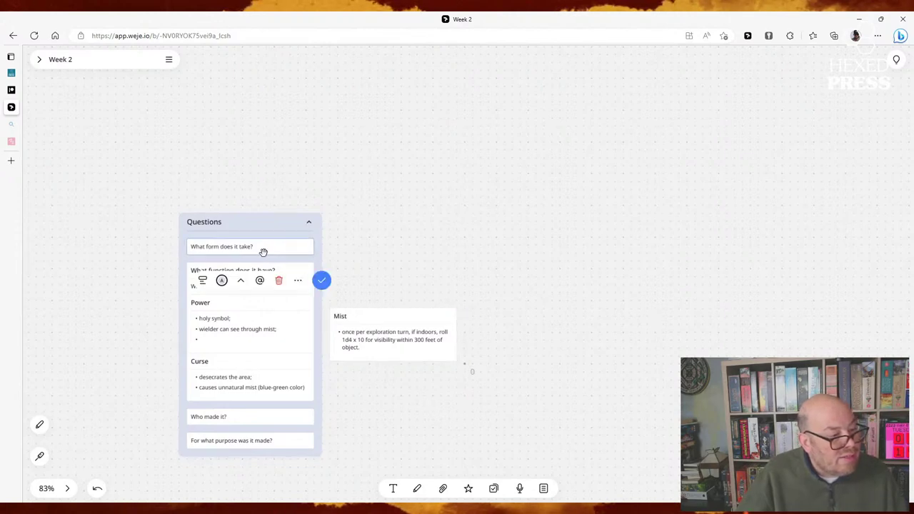
pyautogui.click(203, 281)
pyautogui.write('What form does it take/')
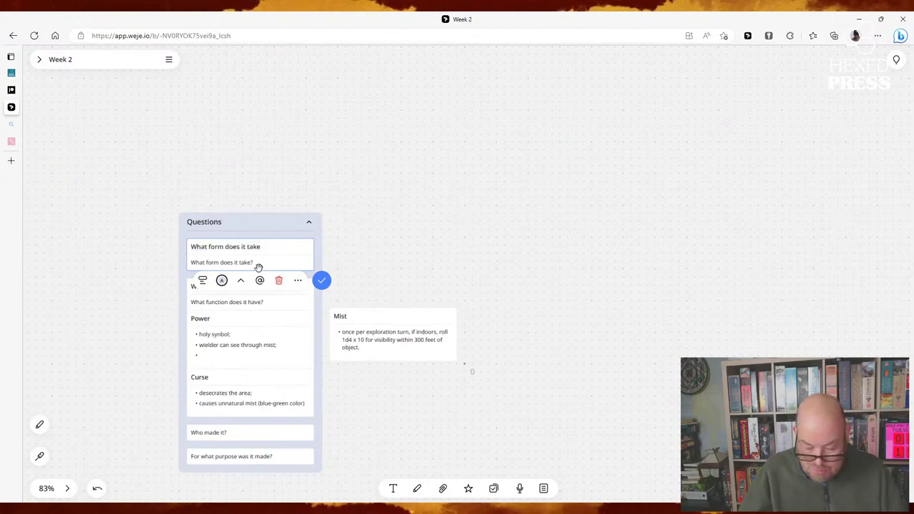
pyautogui.click(404, 261)
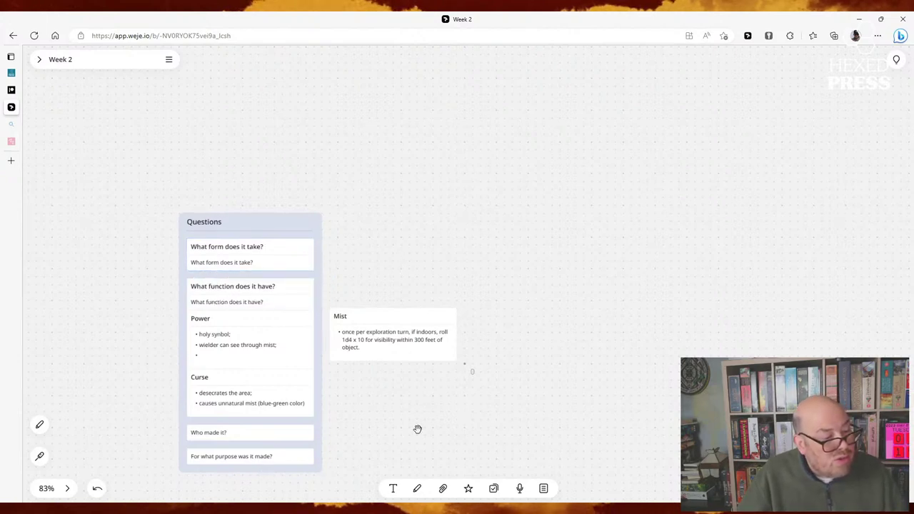
# Step: Add a new text card to the empty canvas and give it the title "What is it called?"
pyautogui.click(392, 490)
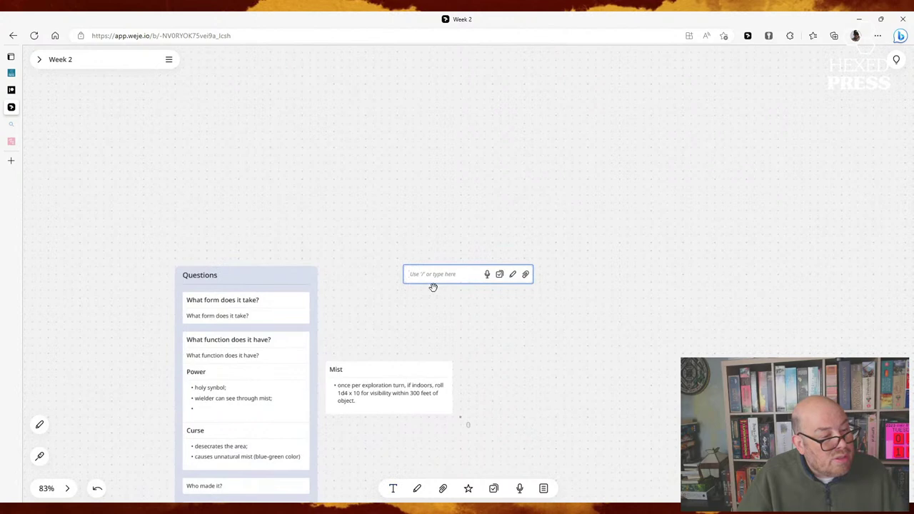
pyautogui.click(432, 278)
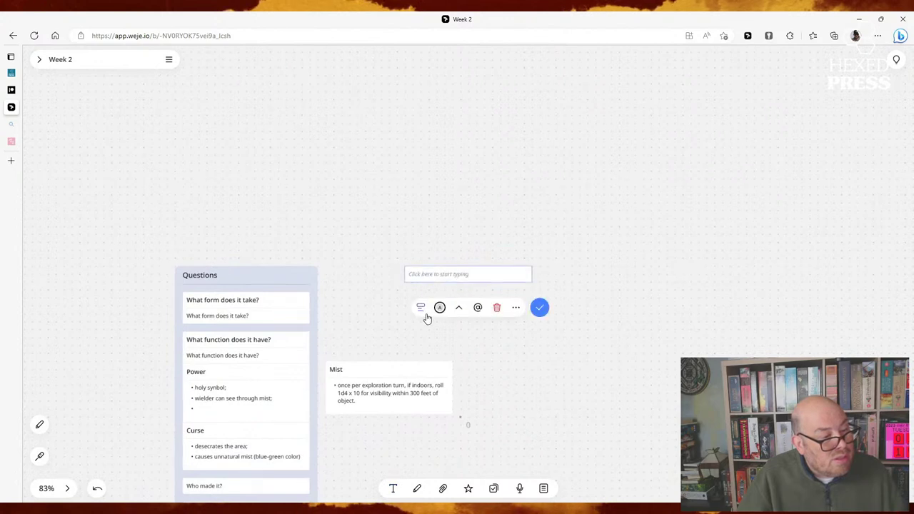
pyautogui.write('Wha')
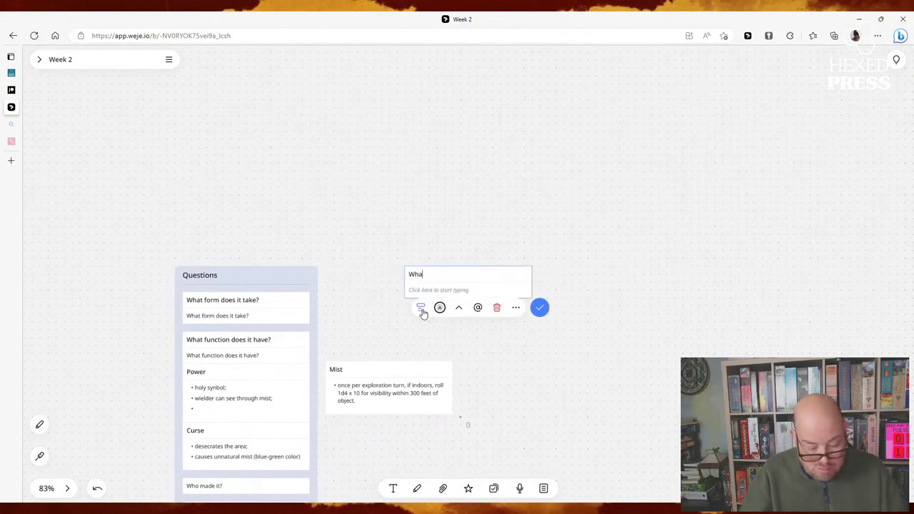
pyautogui.write('t is it called?')
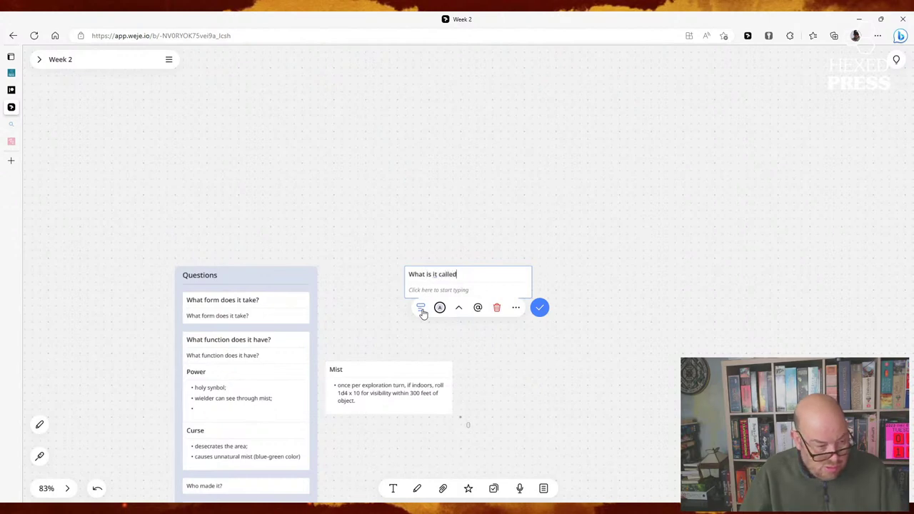
pyautogui.click(473, 340)
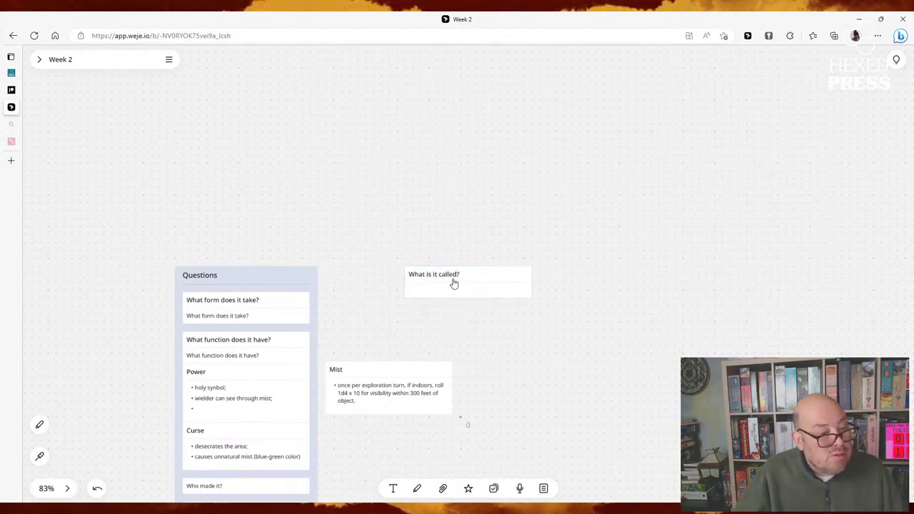
# Step: Move the "Mist" card below "Curse" inside "What function does it have?" and the "What is it called?" card to the top of the Questions list
pyautogui.moveTo(450, 276); pyautogui.dragTo(395, 285)
pyautogui.scroll(-3, 396, 288)
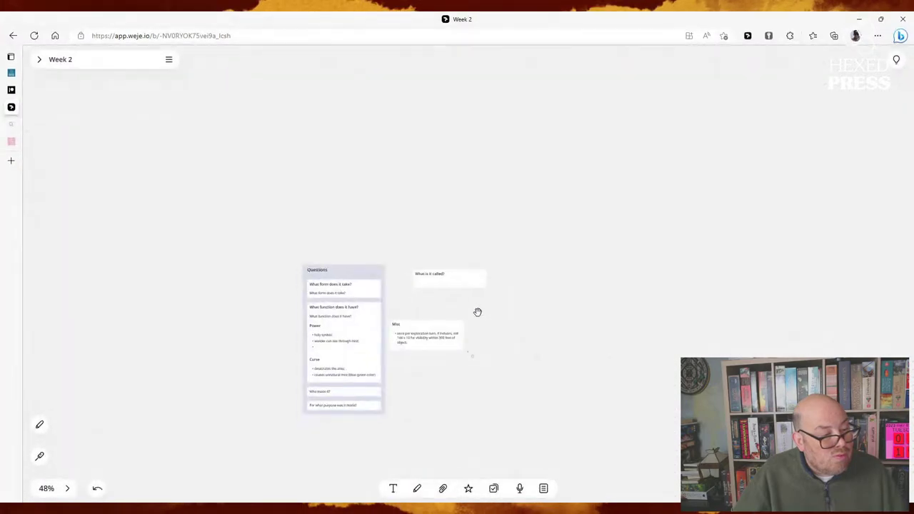
pyautogui.moveTo(478, 312); pyautogui.dragTo(485, 264)
pyautogui.scroll(3, 492, 273)
pyautogui.moveTo(378, 279); pyautogui.dragTo(246, 373)
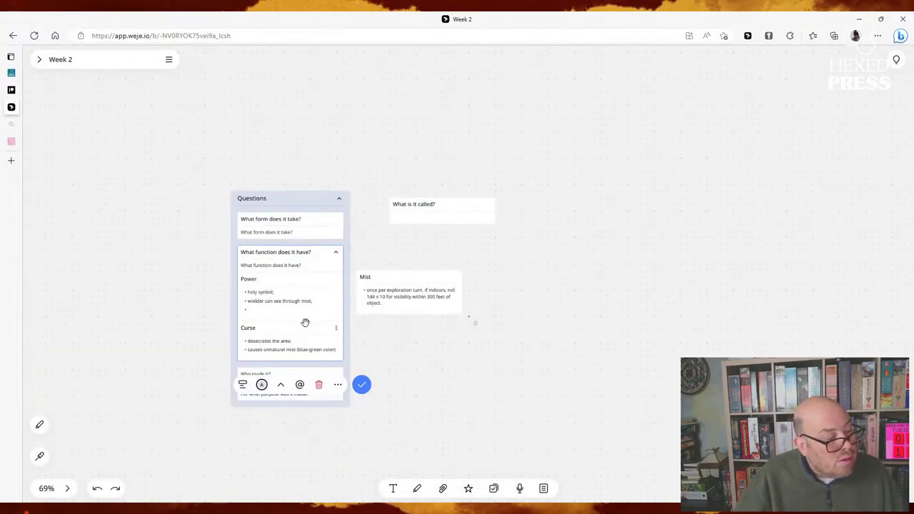
pyautogui.moveTo(379, 281); pyautogui.dragTo(282, 354)
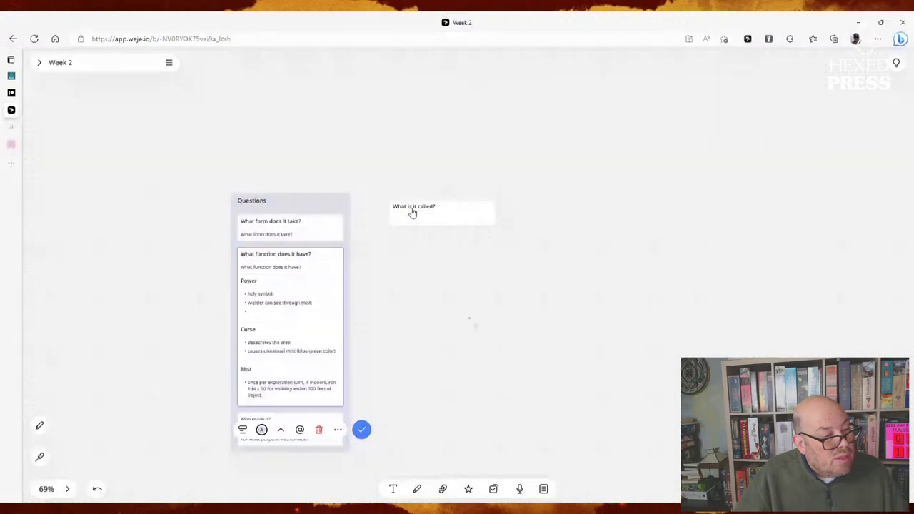
pyautogui.moveTo(413, 210); pyautogui.dragTo(336, 222)
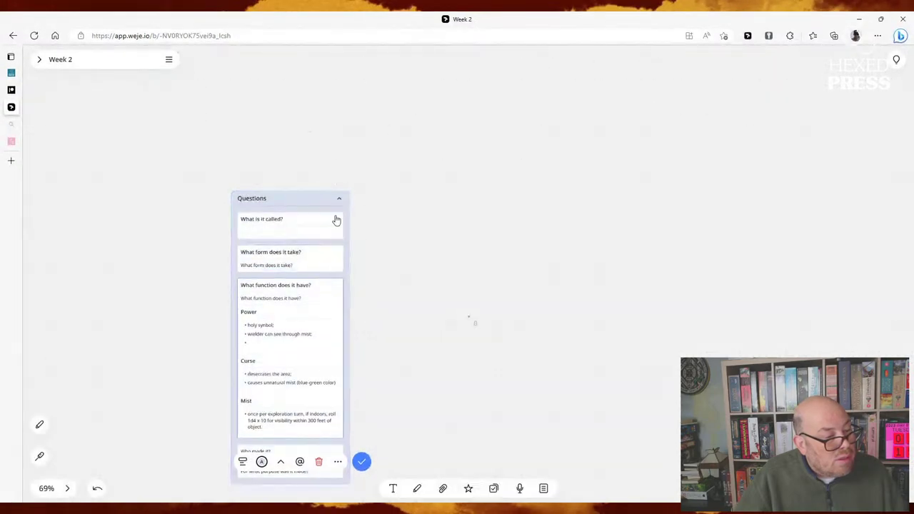
# Step: Correct the misspelled "synbol" in the "Power" card's first bullet so it reads "holy symbol;"
pyautogui.moveTo(404, 298); pyautogui.dragTo(366, 239)
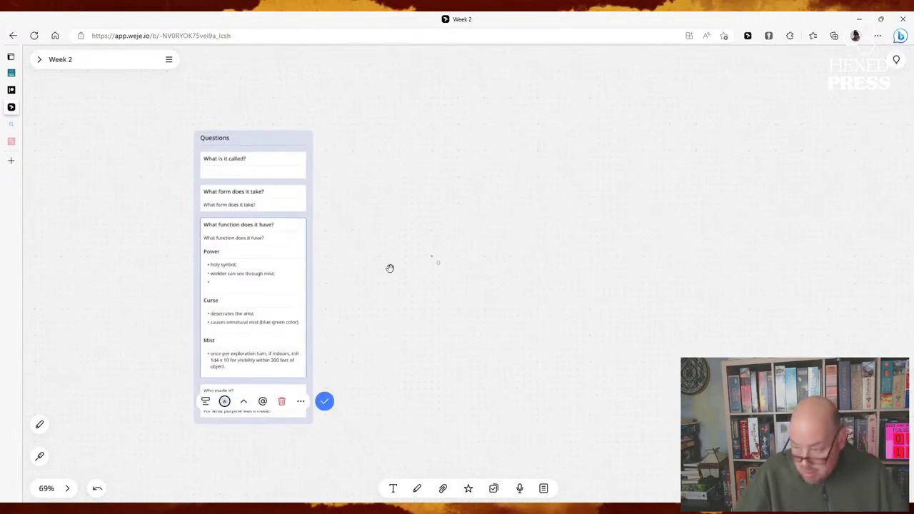
pyautogui.scroll(2, 390, 267)
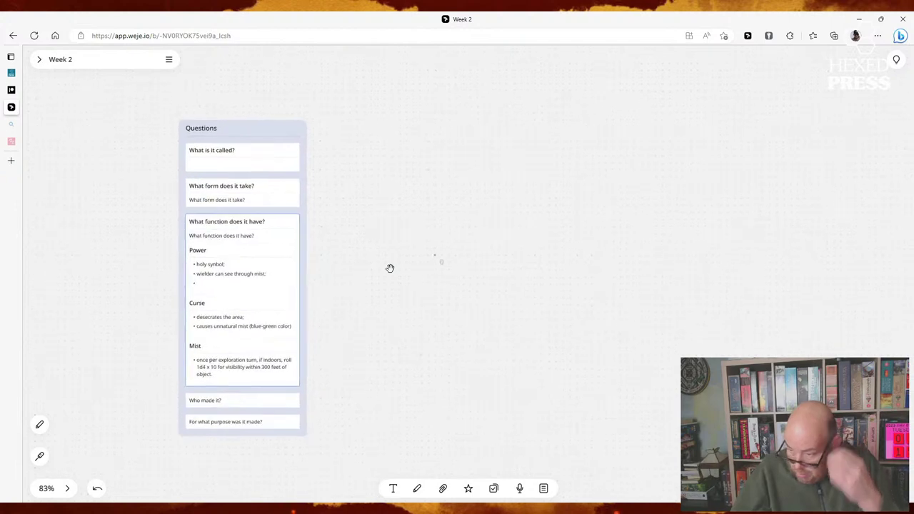
pyautogui.scroll(1, 390, 268)
pyautogui.moveTo(389, 268); pyautogui.dragTo(469, 262)
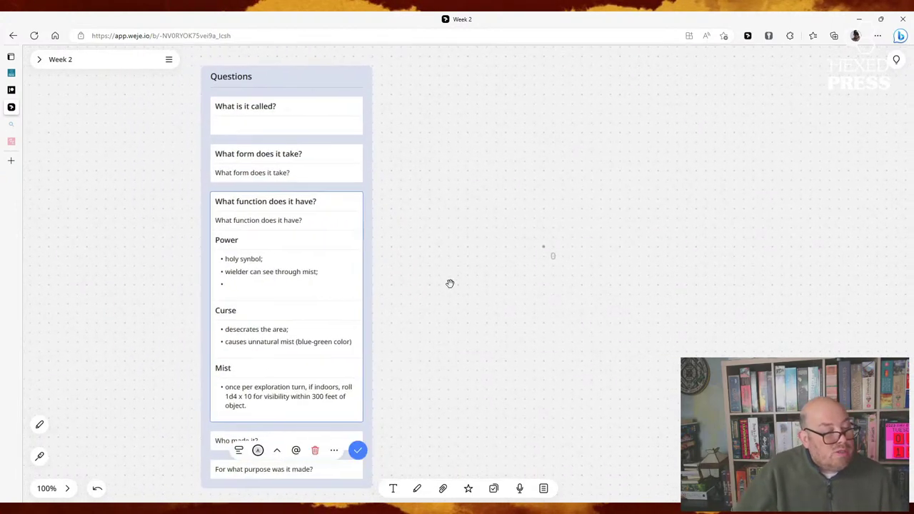
pyautogui.click(442, 345)
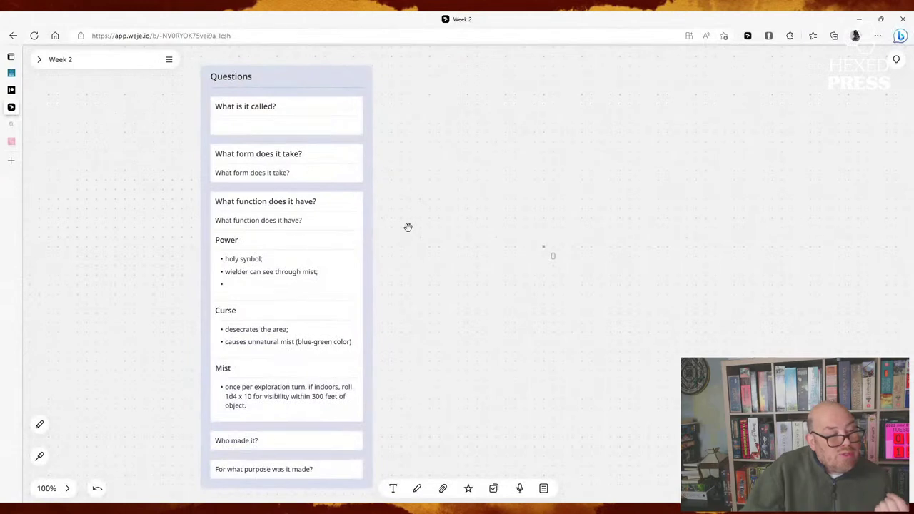
pyautogui.click(249, 260)
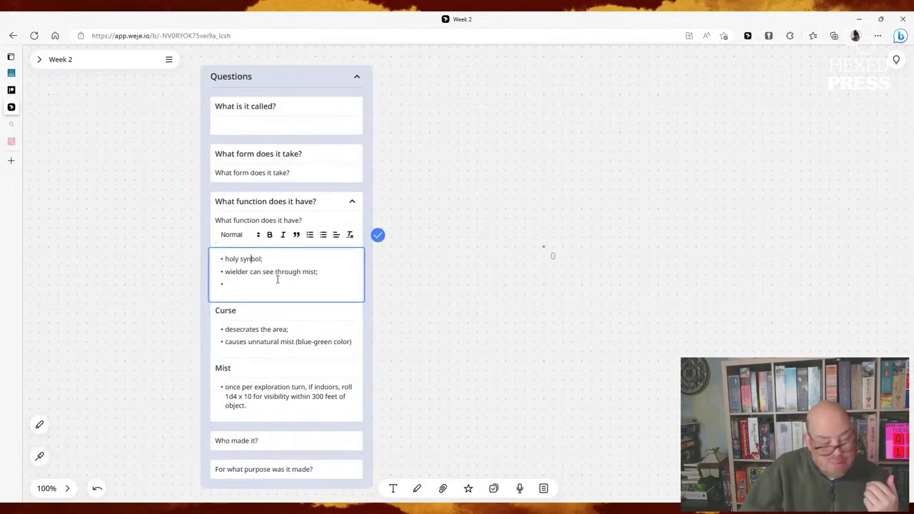
pyautogui.write('m')
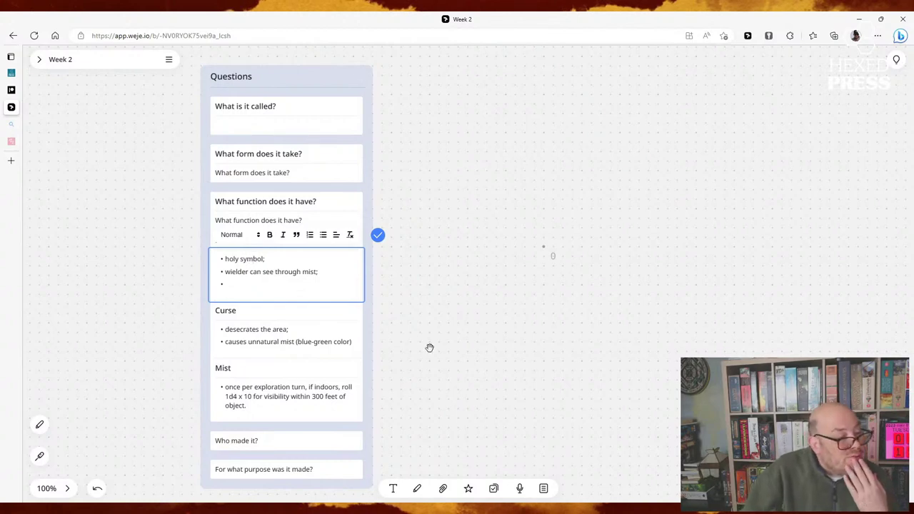
pyautogui.click(458, 347)
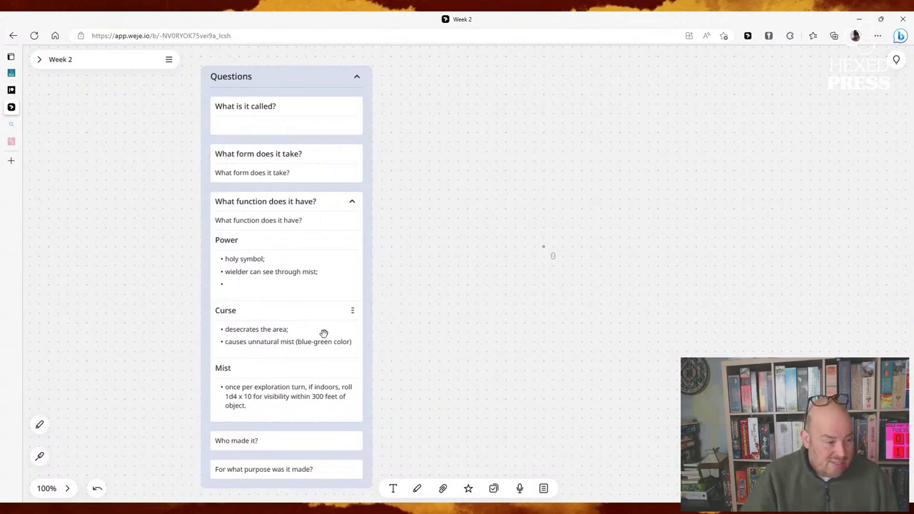
# Step: Add the bullet "attracts negative energy;" at the end of the "Curse" list
pyautogui.click(351, 344)
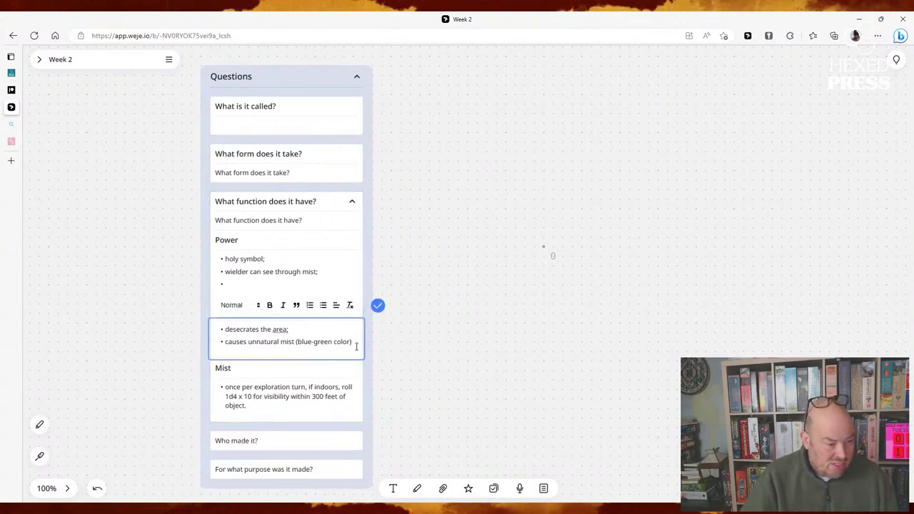
pyautogui.press('Return')
pyautogui.write('attracts ne')
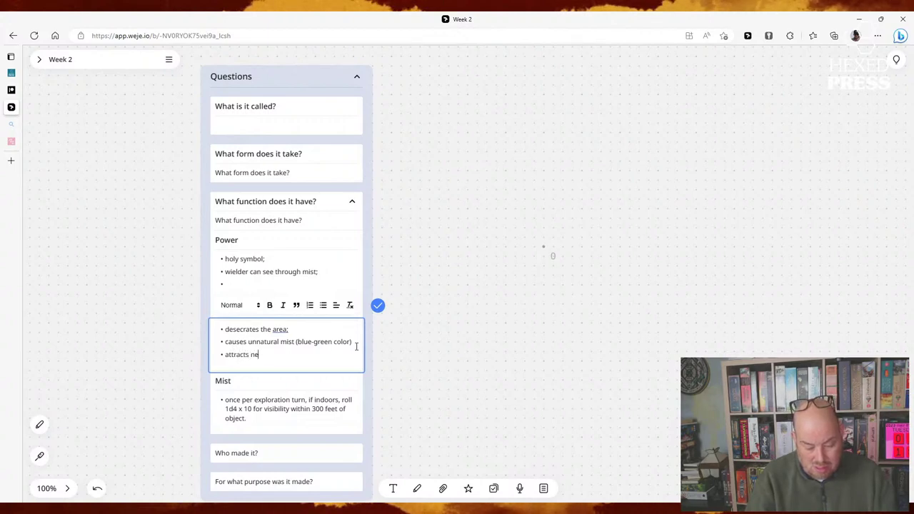
pyautogui.write('gative energy;')
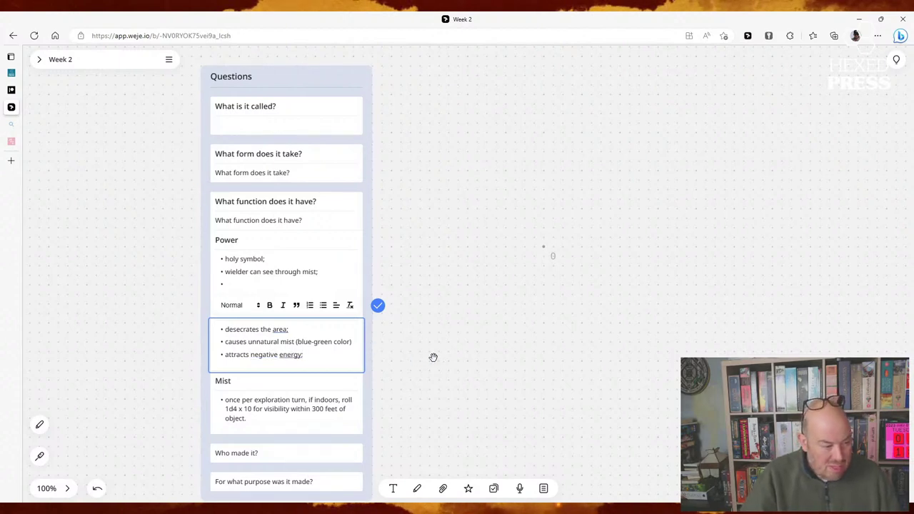
pyautogui.click(433, 357)
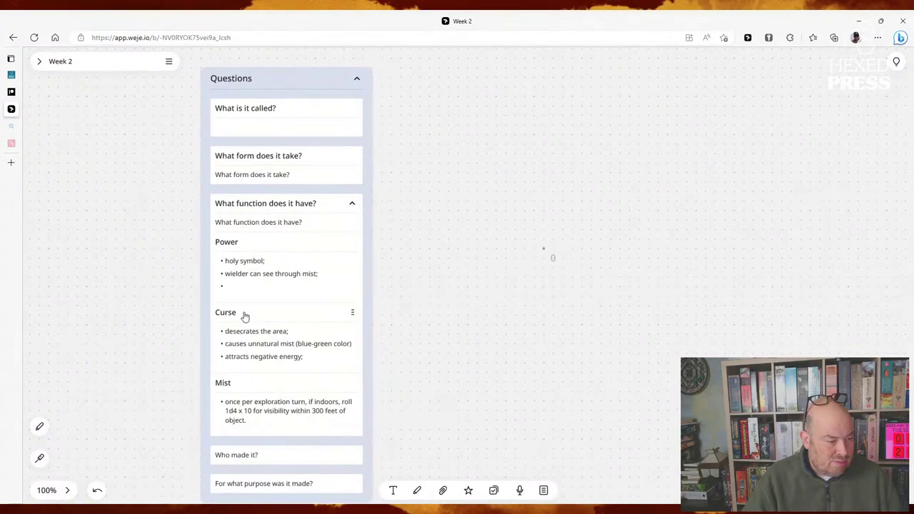
pyautogui.click(247, 247)
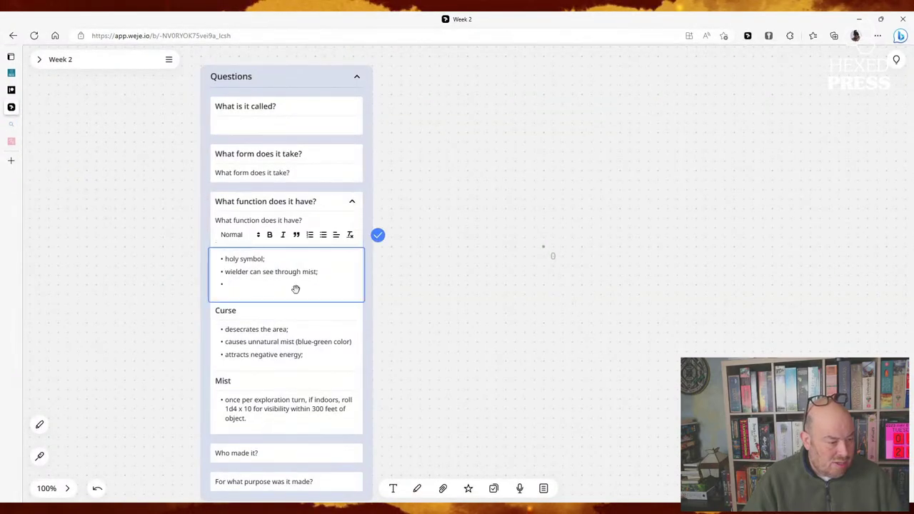
pyautogui.click(387, 291)
pyautogui.click(231, 245)
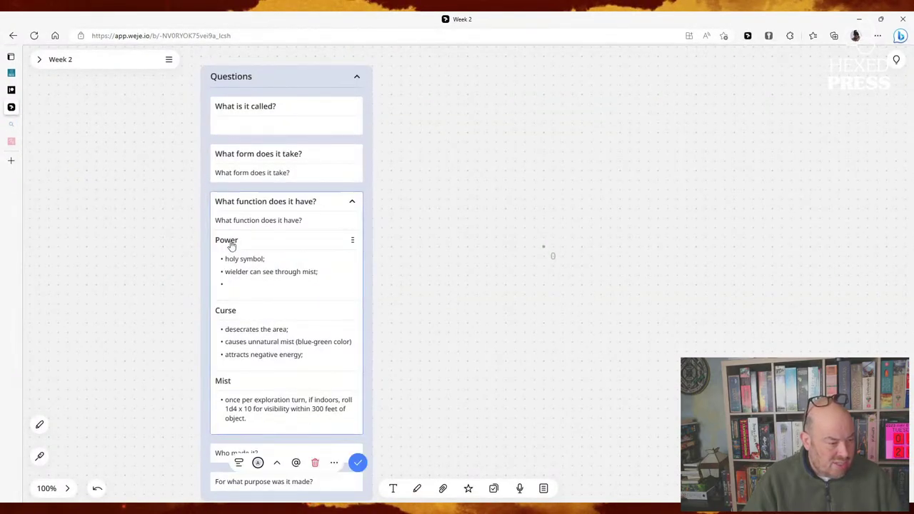
pyautogui.click(230, 240)
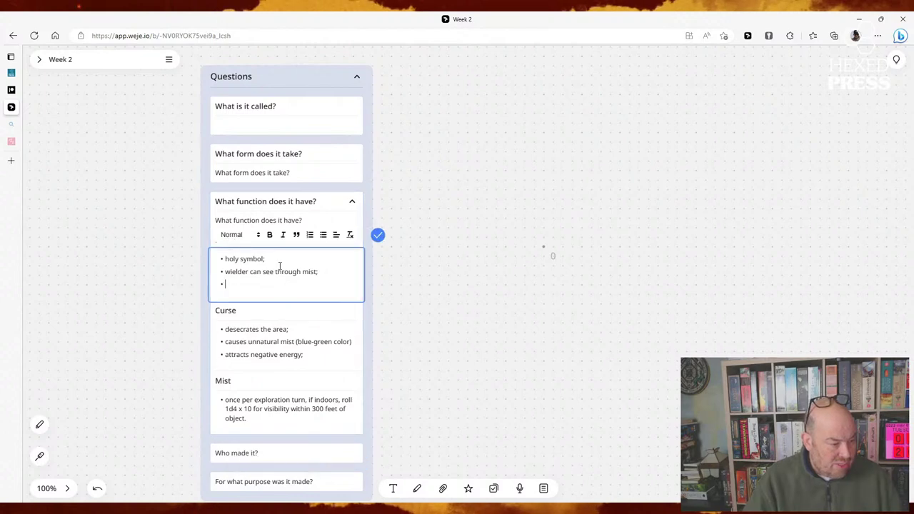
pyautogui.click(167, 253)
pyautogui.click(227, 245)
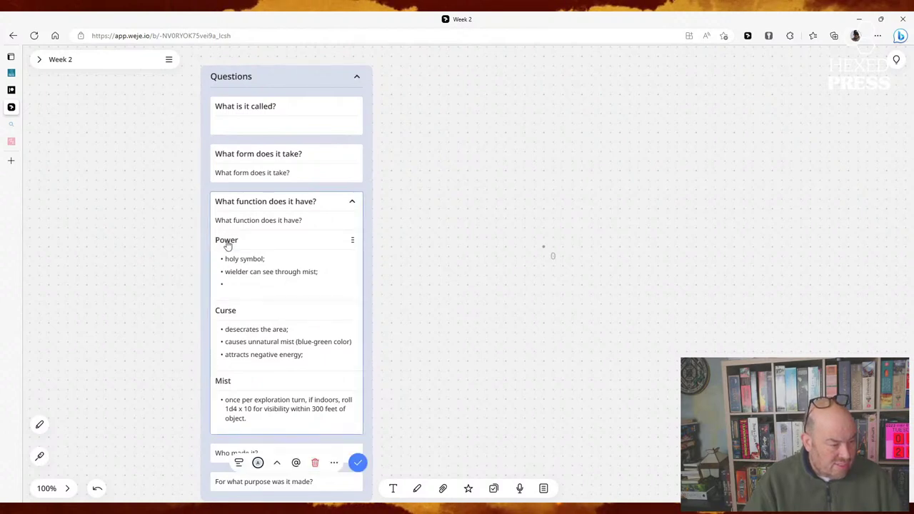
pyautogui.click(230, 239)
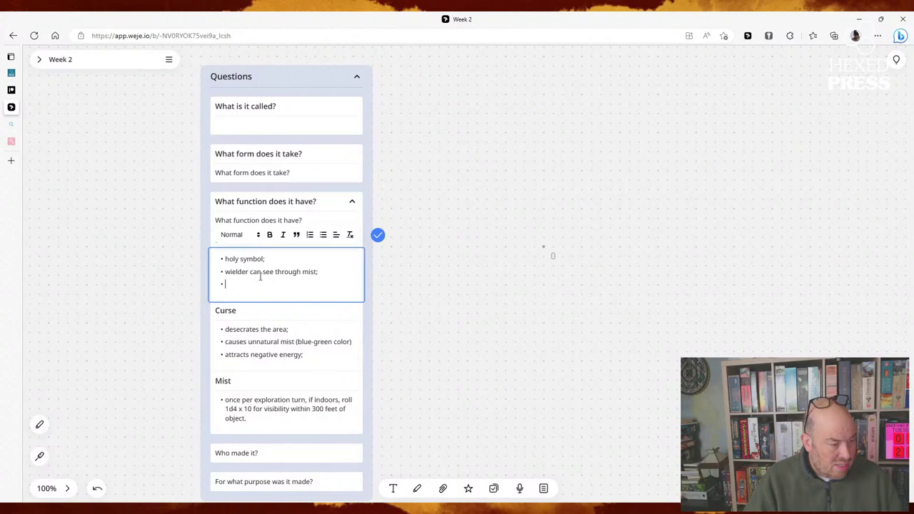
pyautogui.press('Escape')
pyautogui.click(230, 240)
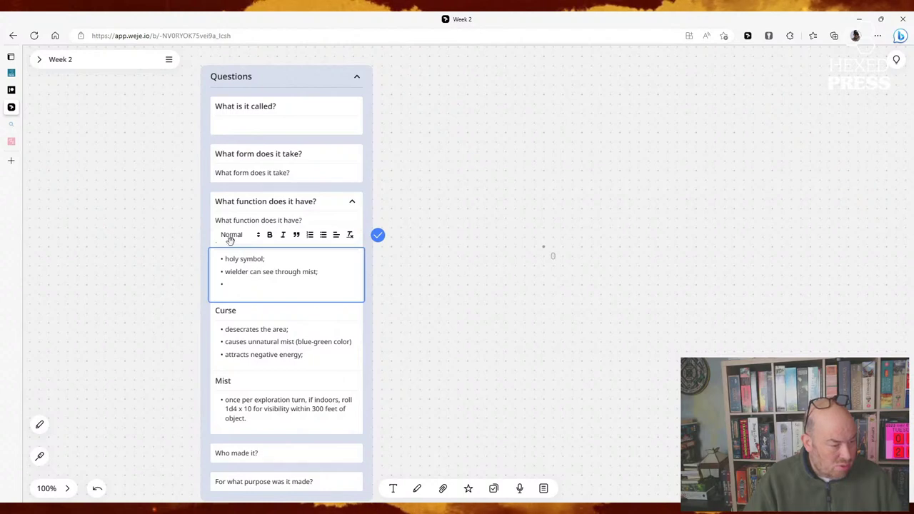
pyautogui.click(157, 255)
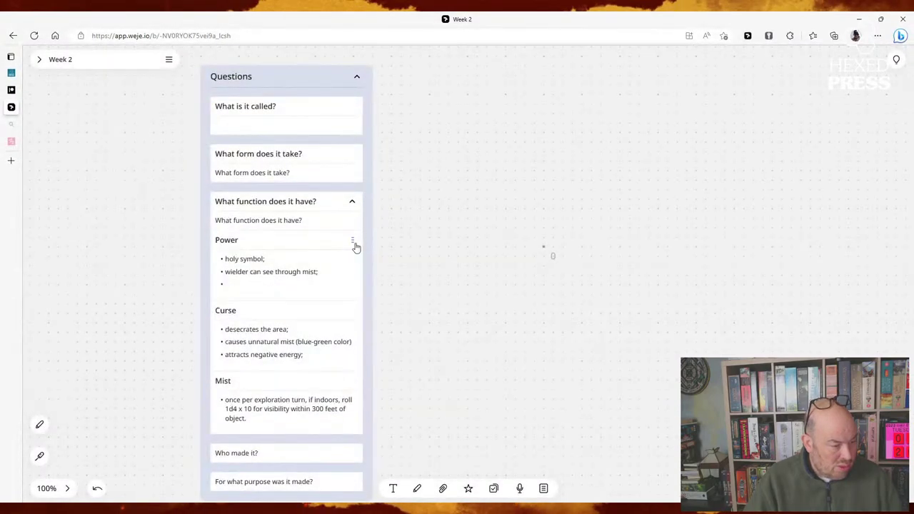
pyautogui.click(294, 246)
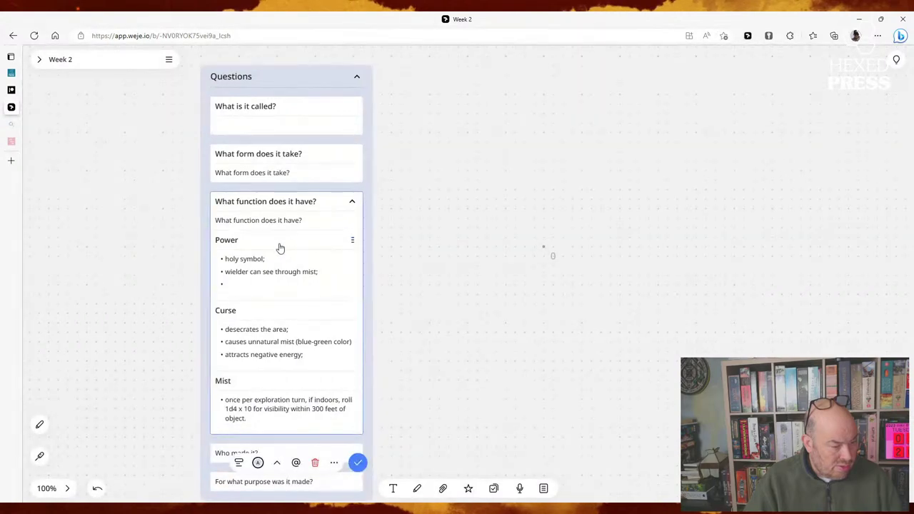
pyautogui.click(239, 464)
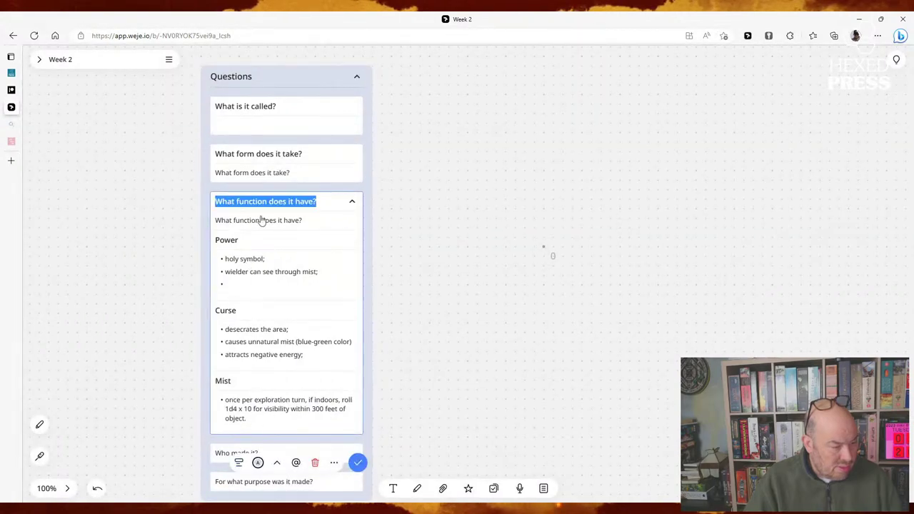
pyautogui.click(246, 243)
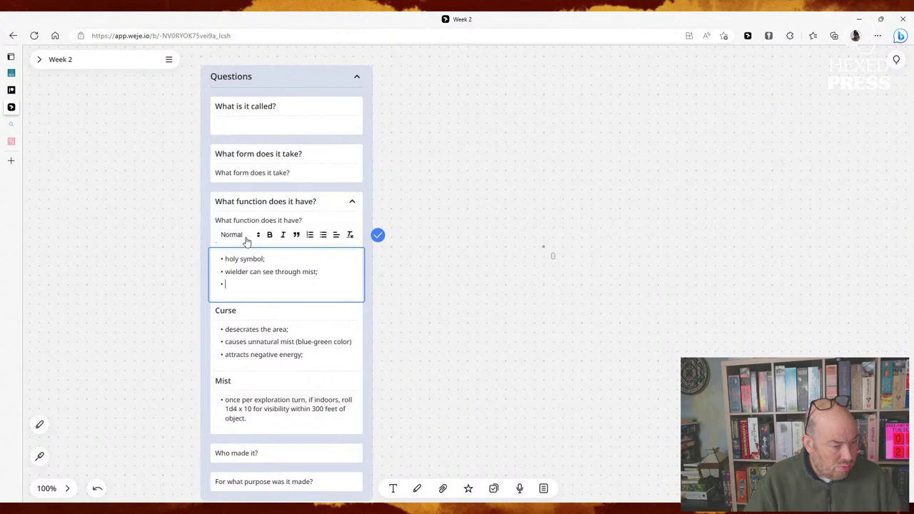
pyautogui.click(258, 314)
pyautogui.click(426, 347)
pyautogui.moveTo(284, 316)
pyautogui.mouseDown()
pyautogui.moveTo(343, 321)
pyautogui.moveTo(365, 312)
pyautogui.moveTo(281, 279)
pyautogui.moveTo(281, 312)
pyautogui.mouseUp()
pyautogui.click(278, 316)
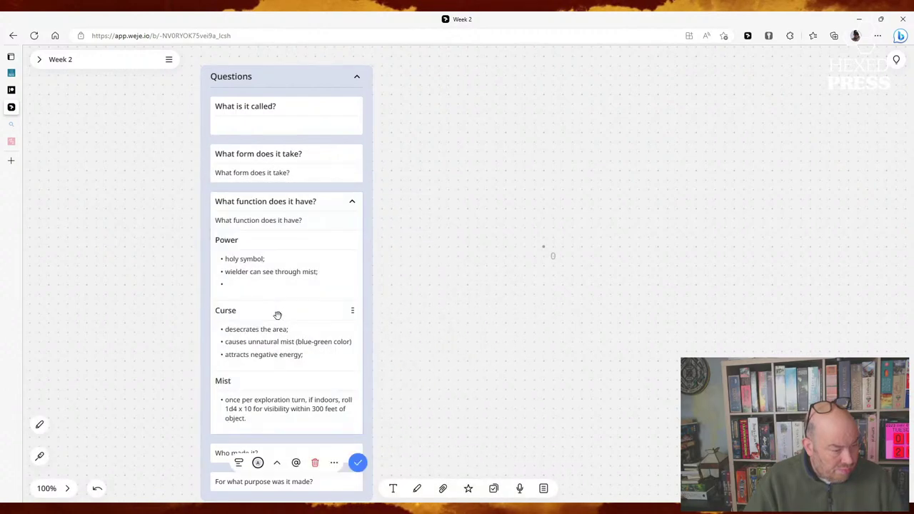
# Step: Rename the "Curse" card inside "What function does it have?" as "Passive Powers"
pyautogui.click(349, 317)
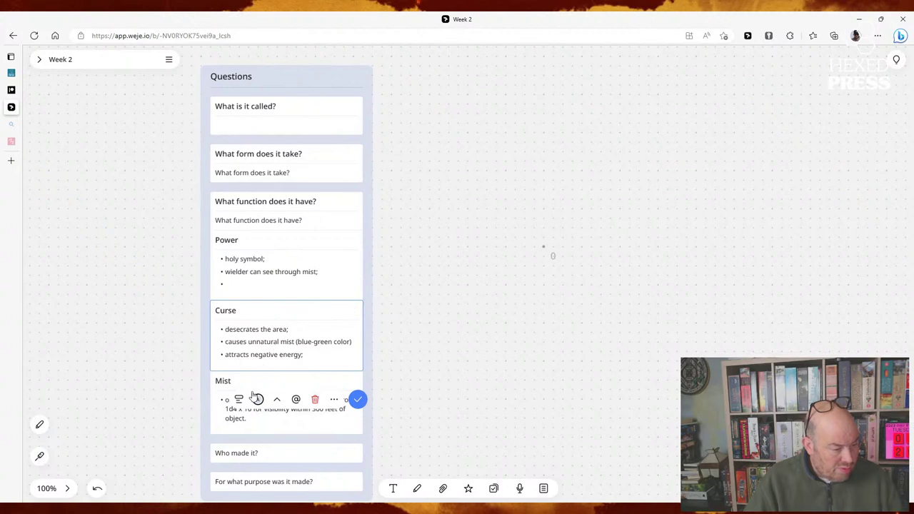
pyautogui.hotkey('ctrl', 'a')
pyautogui.write('Passi')
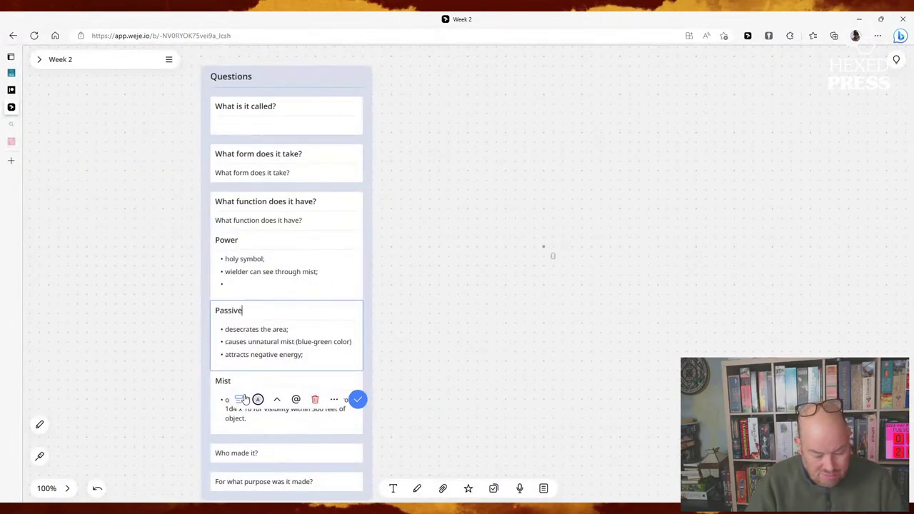
pyautogui.write('ve Powers')
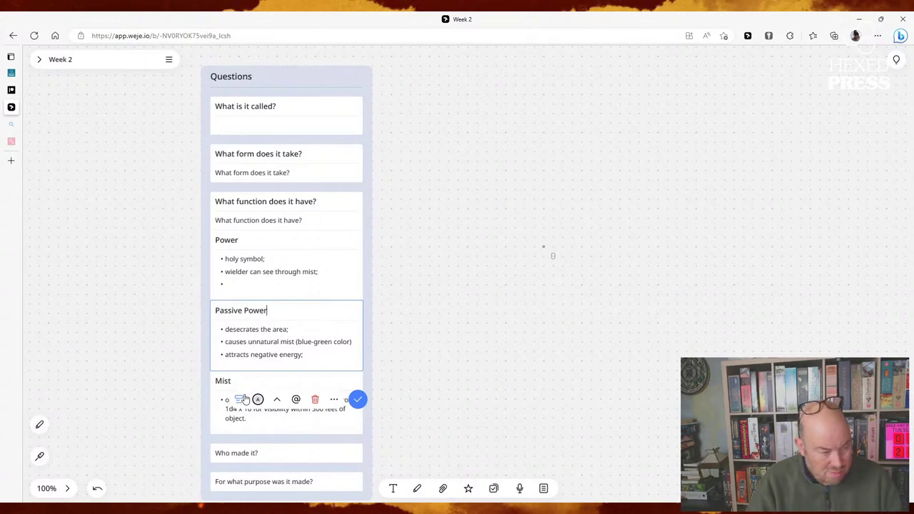
pyautogui.click(357, 400)
# Step: Rename the "Power" card inside "What function does it have?" as "Active Powers"
pyautogui.click(296, 289)
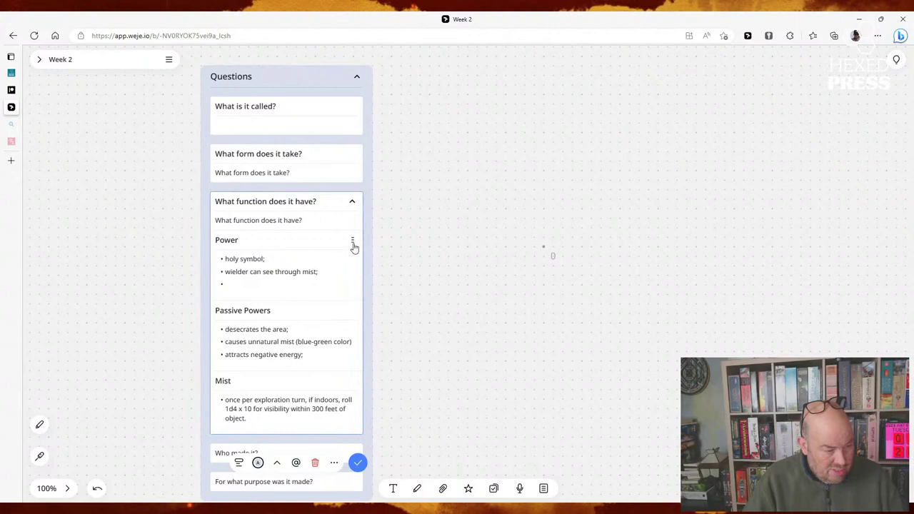
pyautogui.click(241, 329)
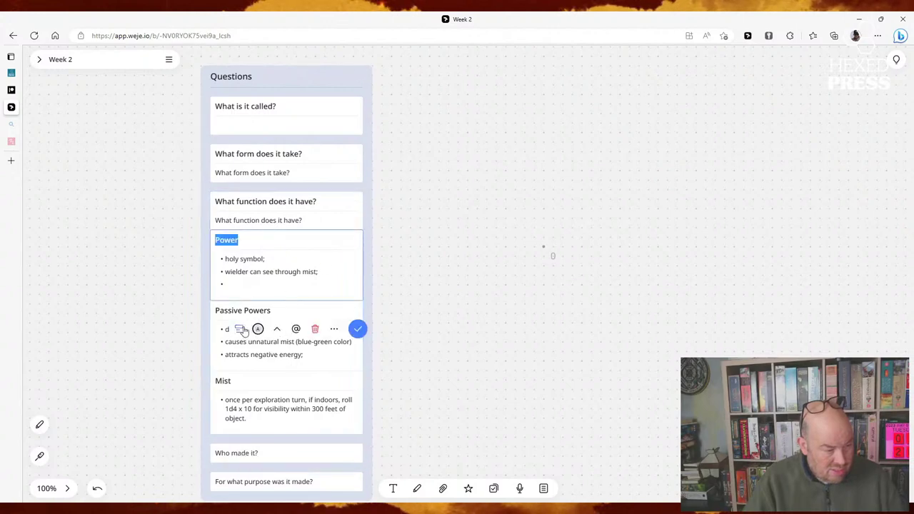
pyautogui.press('Left')
pyautogui.write('Active Power')
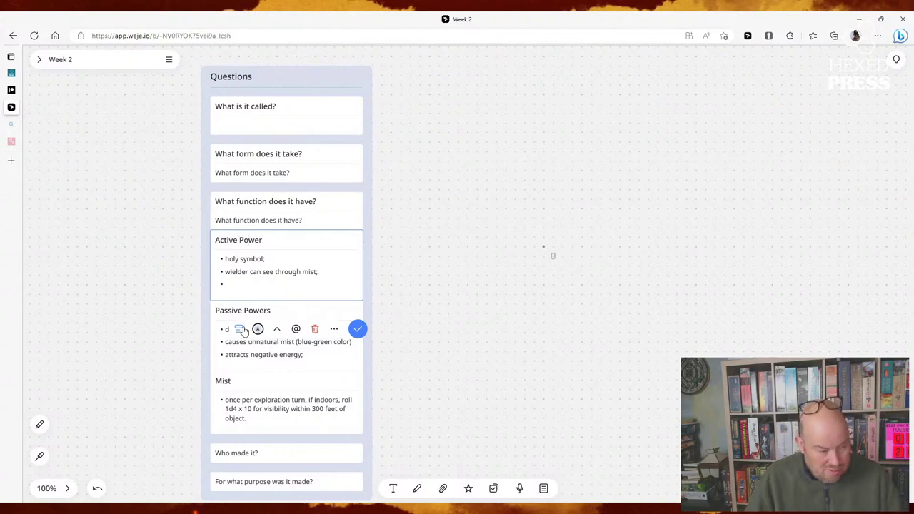
pyautogui.write('s')
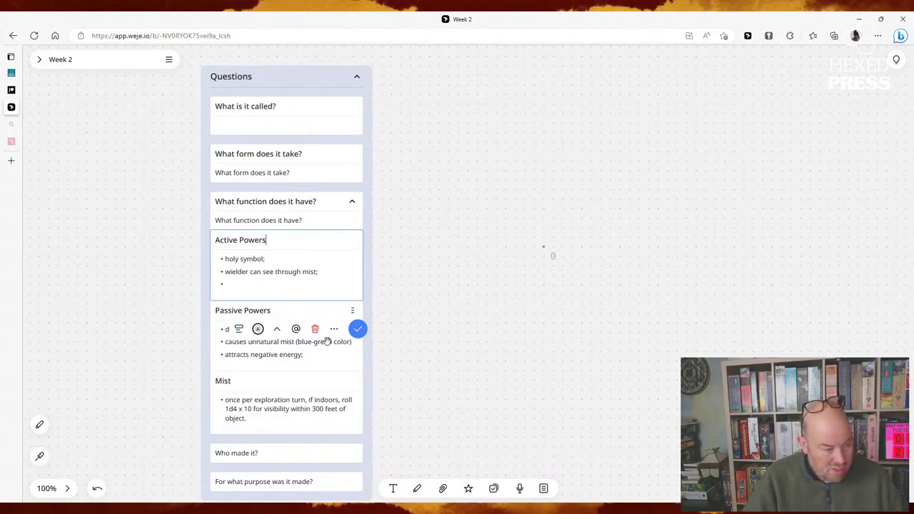
pyautogui.click(438, 323)
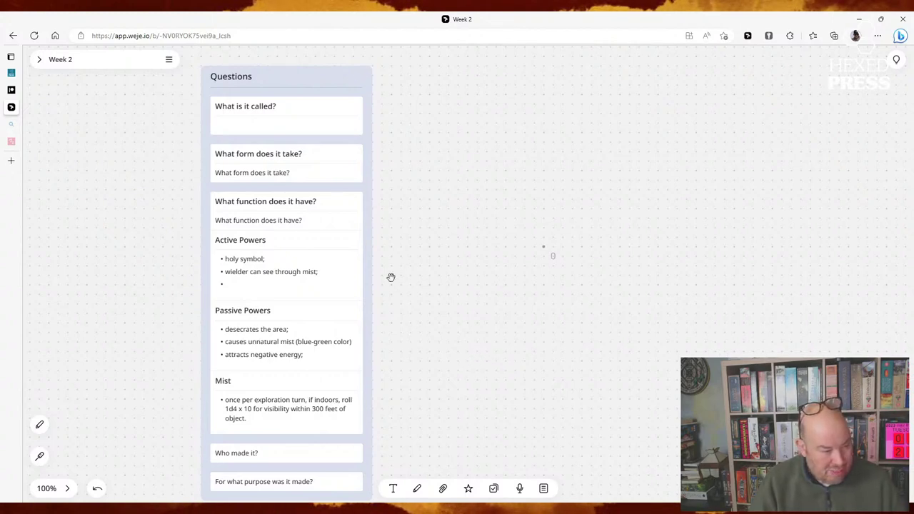
# Step: Enter the bullet "Mistcaller?" in the empty body of the "What is it called?" card
pyautogui.click(286, 125)
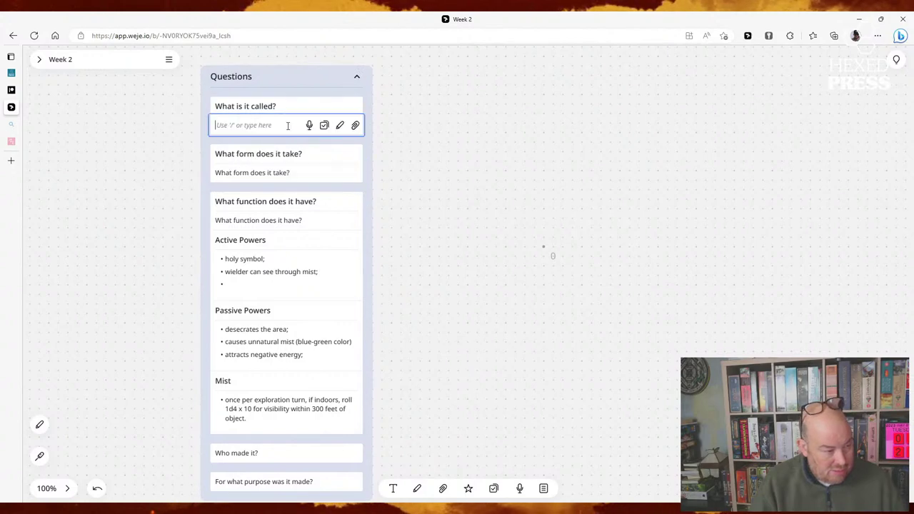
pyautogui.write('- M')
pyautogui.write('istcaller?')
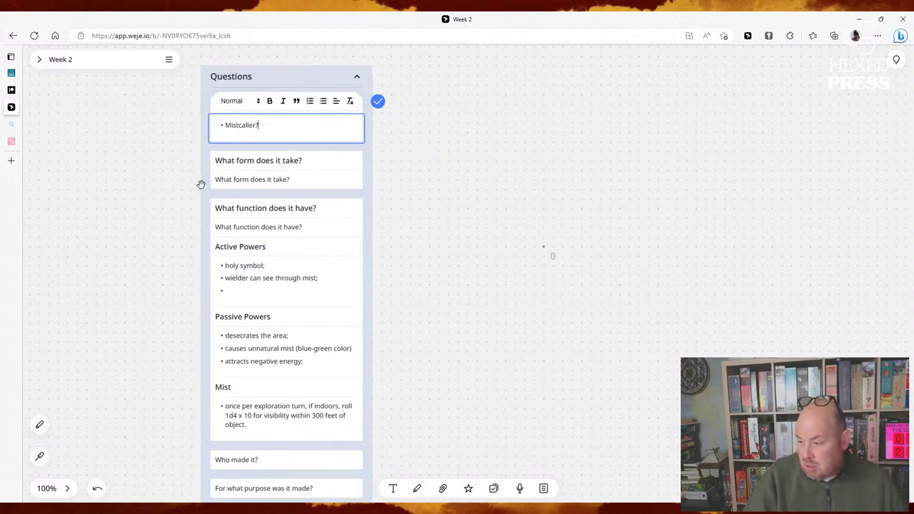
pyautogui.click(387, 218)
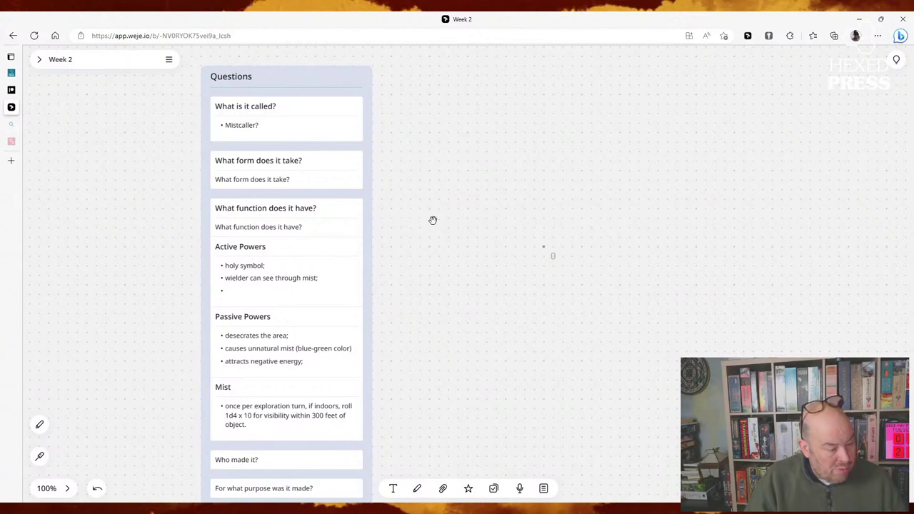
# Step: Fill the empty last bullet of the "Active Powers" card with "once per night, Raise Dead"
pyautogui.click(318, 292)
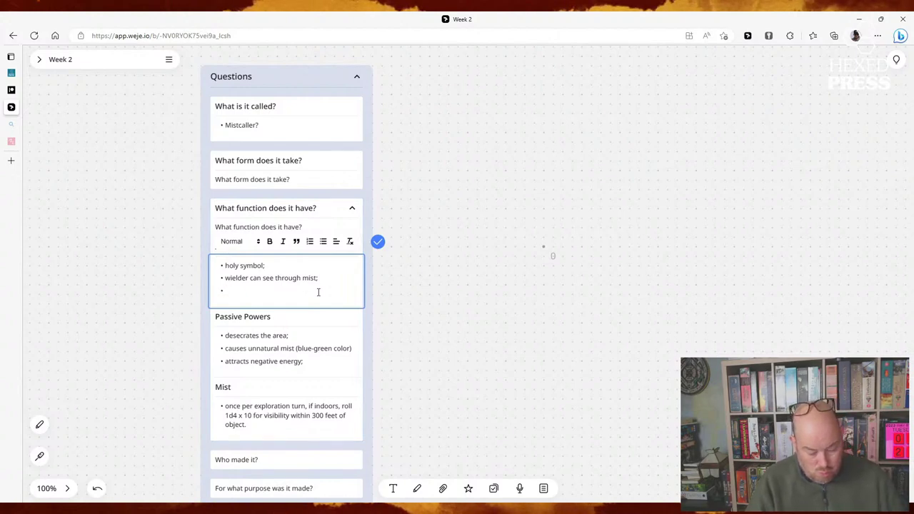
pyautogui.write('nce oer')
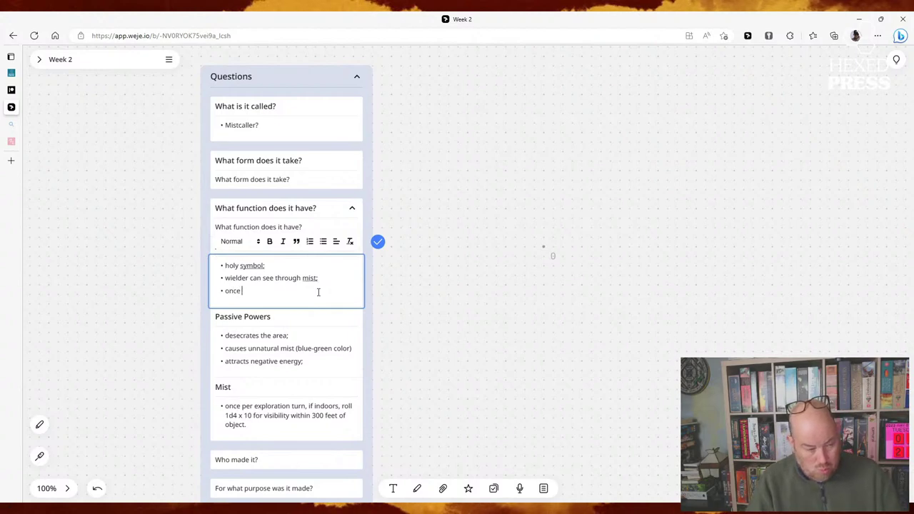
pyautogui.press('BackSpace')
pyautogui.press('BackSpace')
pyautogui.write('p')
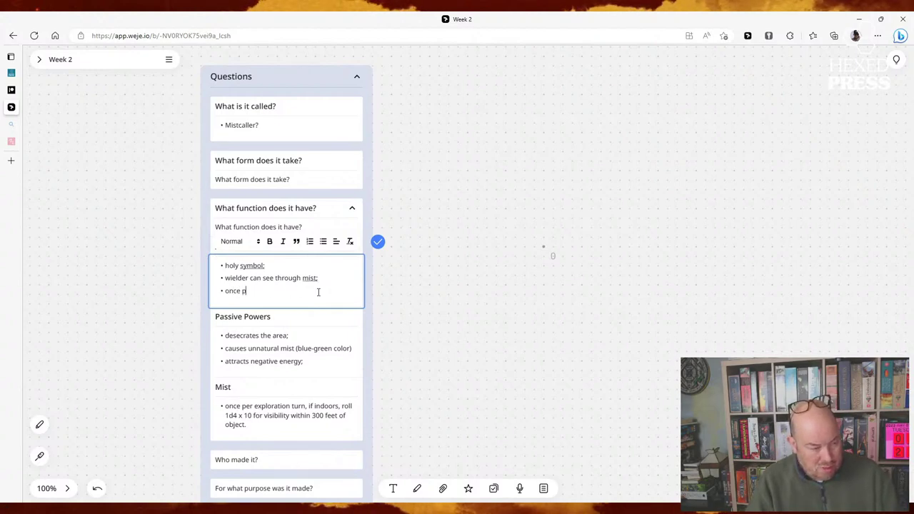
pyautogui.write('er nig')
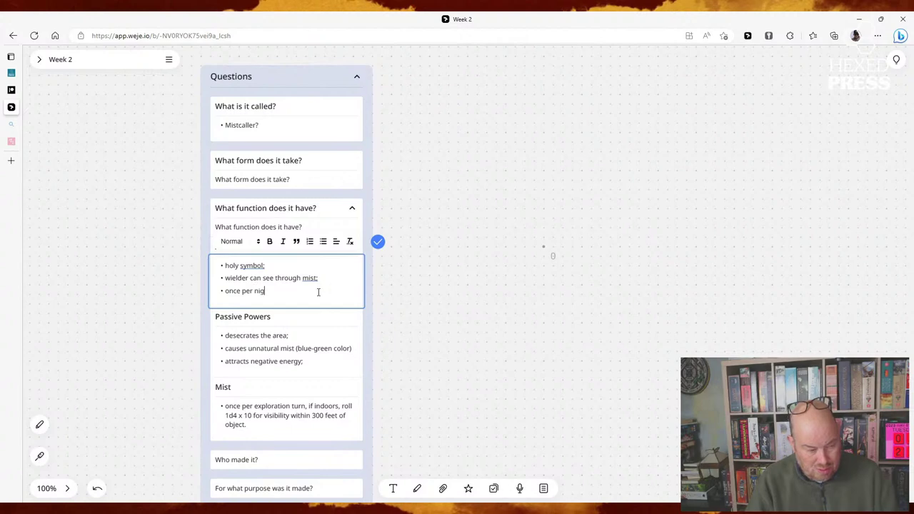
pyautogui.write('ht; Rais')
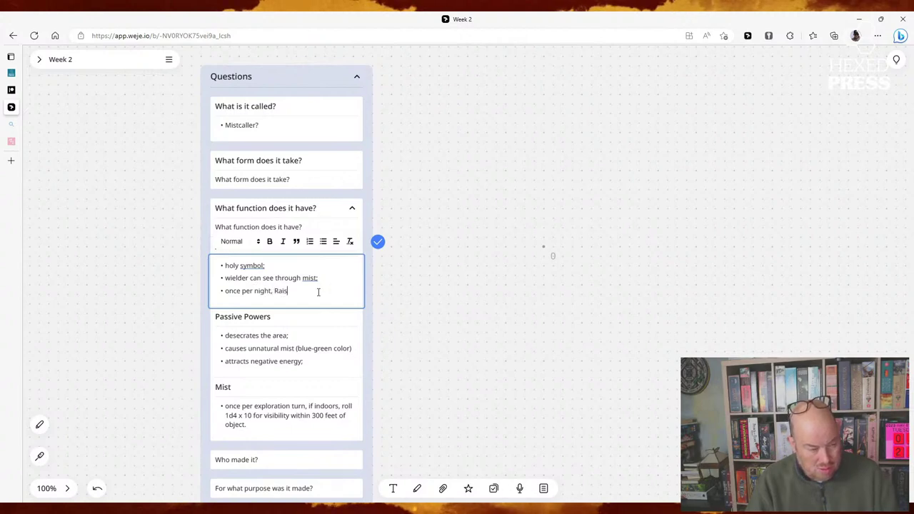
pyautogui.write('e Dead')
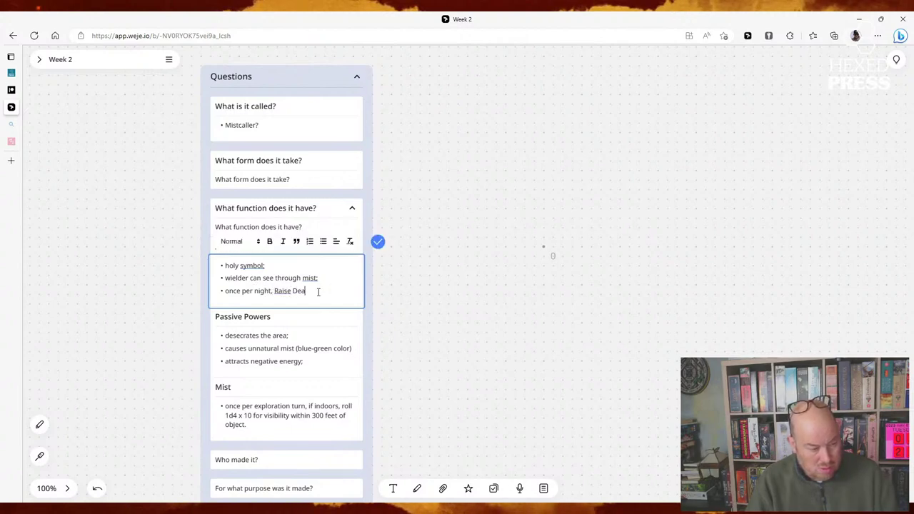
pyautogui.click(453, 316)
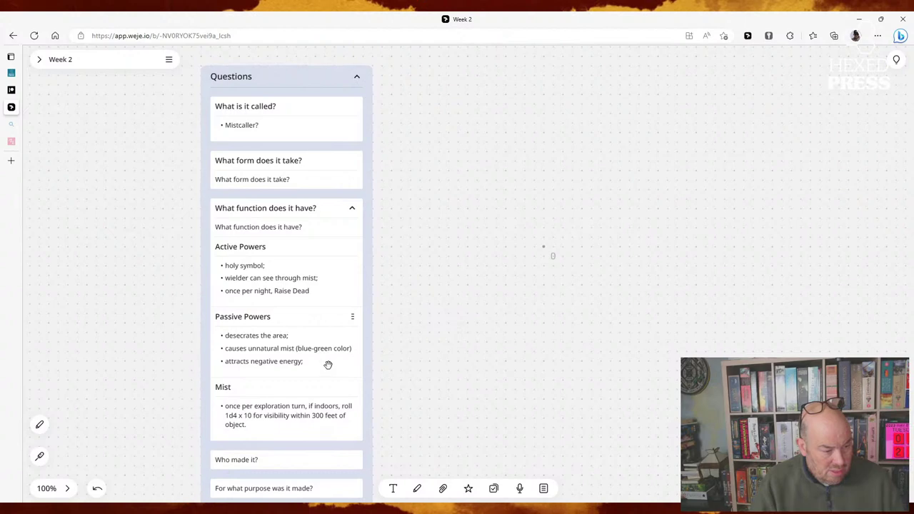
# Step: Add a new text card on the empty board beside the Questions list and title it "Negative Energy"
pyautogui.click(395, 491)
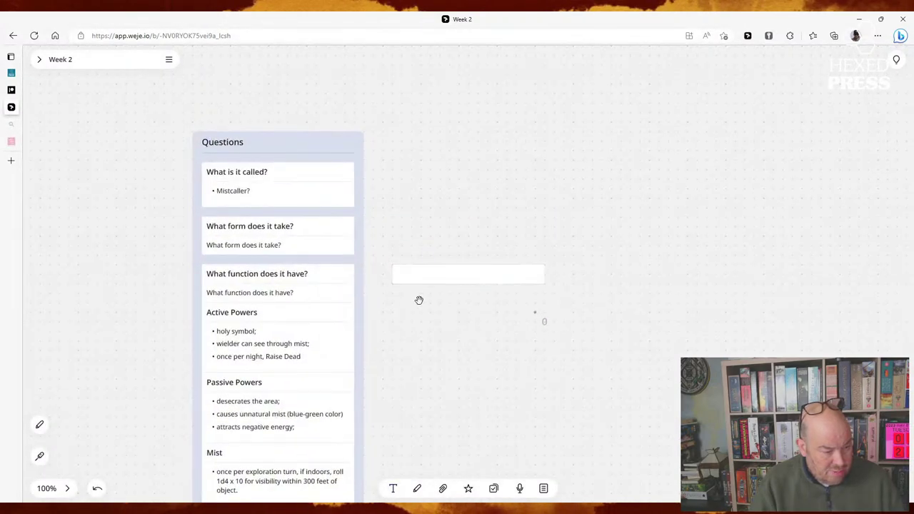
pyautogui.click(409, 274)
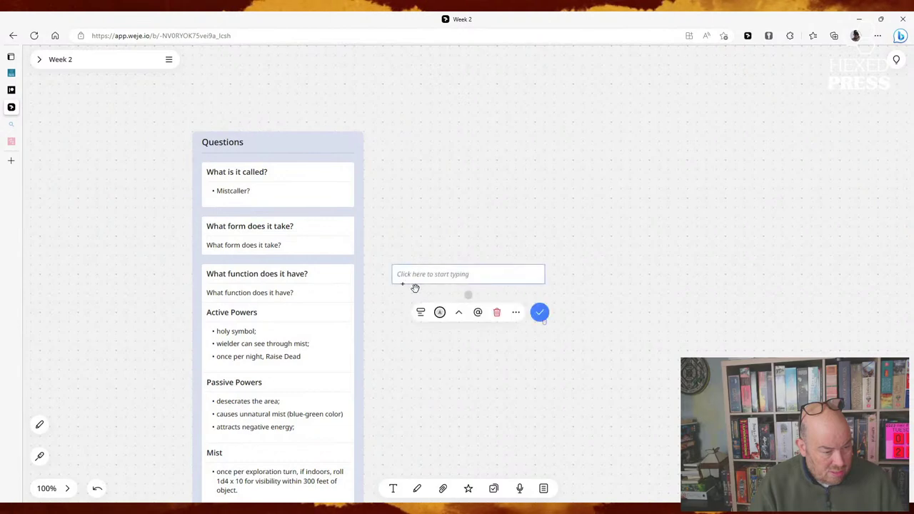
pyautogui.write('Ne')
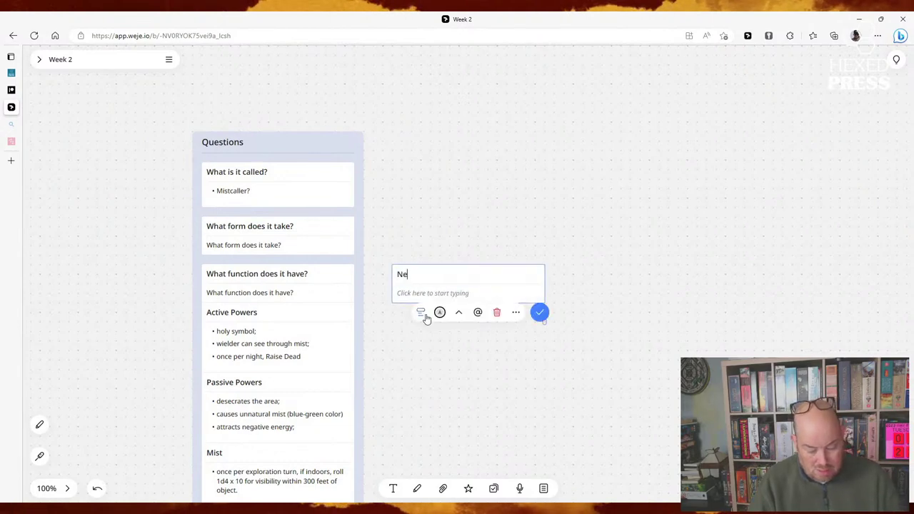
pyautogui.write('gative Energy')
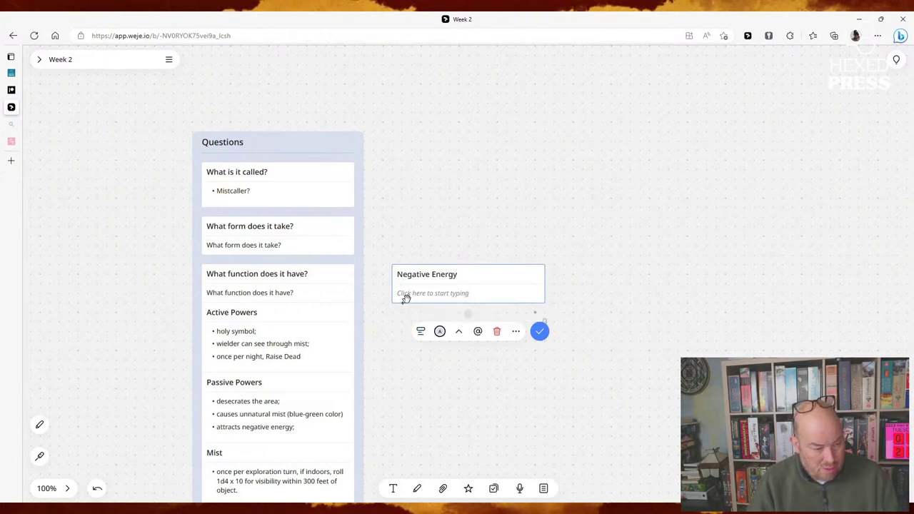
# Step: Begin the body of the "Negative Energy" card with "Once per month, in the presence of dead, the object"
pyautogui.click(422, 292)
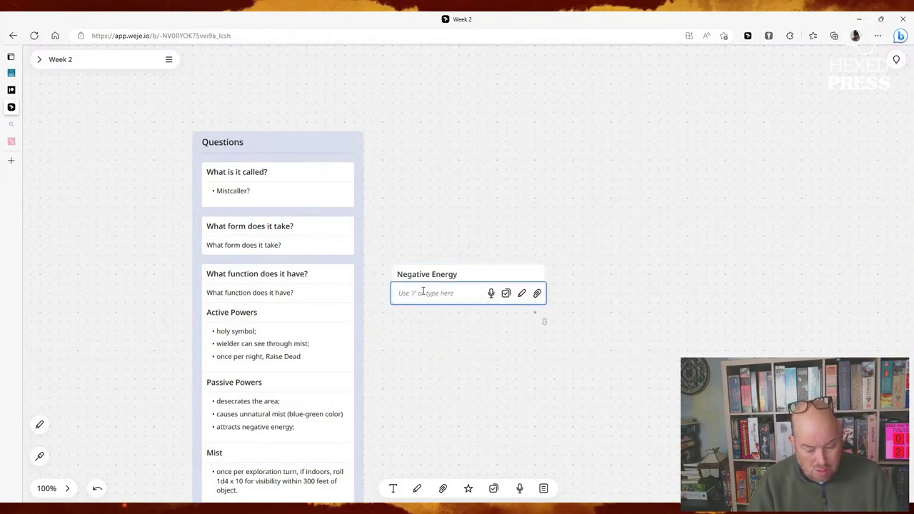
pyautogui.write('Once per month')
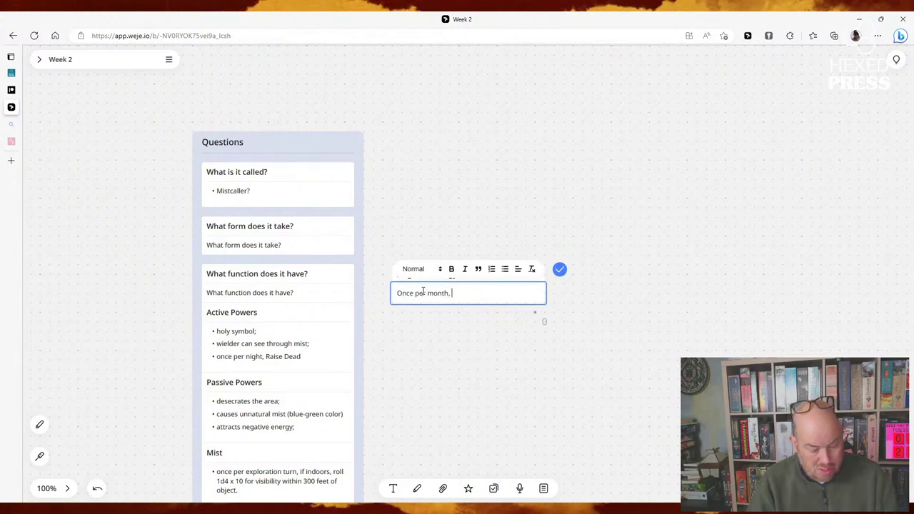
pyautogui.write(', the object')
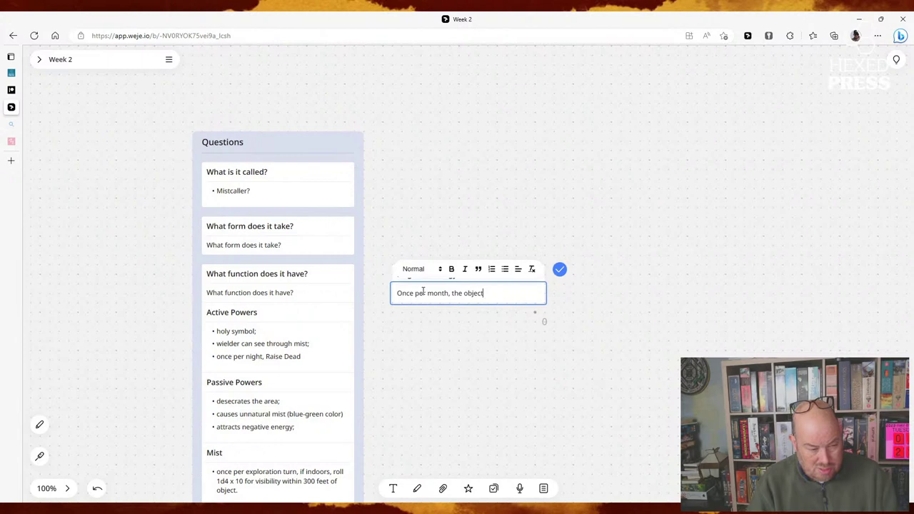
pyautogui.press('BackSpace')
pyautogui.press('BackSpace')
pyautogui.press('BackSpace')
pyautogui.press('BackSpace')
pyautogui.press('BackSpace')
pyautogui.press('BackSpace')
pyautogui.press('BackSpace')
pyautogui.press('BackSpace')
pyautogui.press('BackSpace')
pyautogui.press('BackSpace')
pyautogui.press('BackSpace')
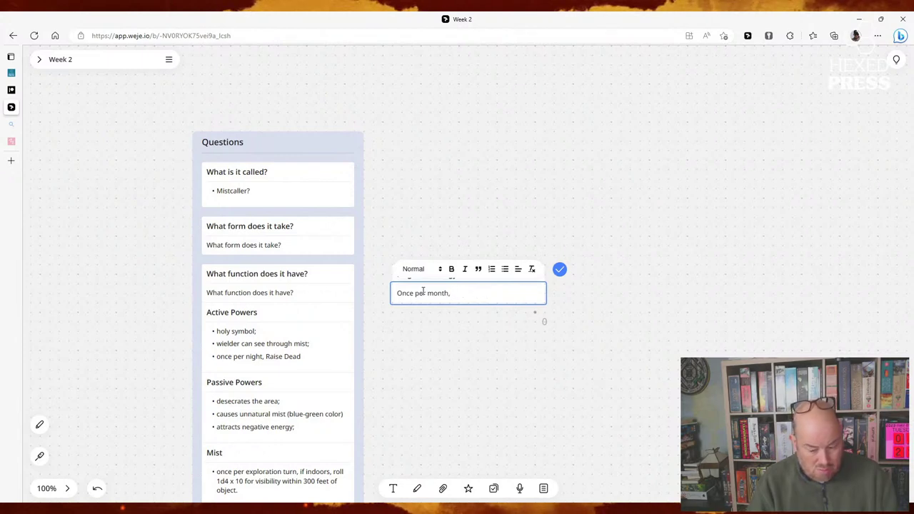
pyautogui.write('in the pr')
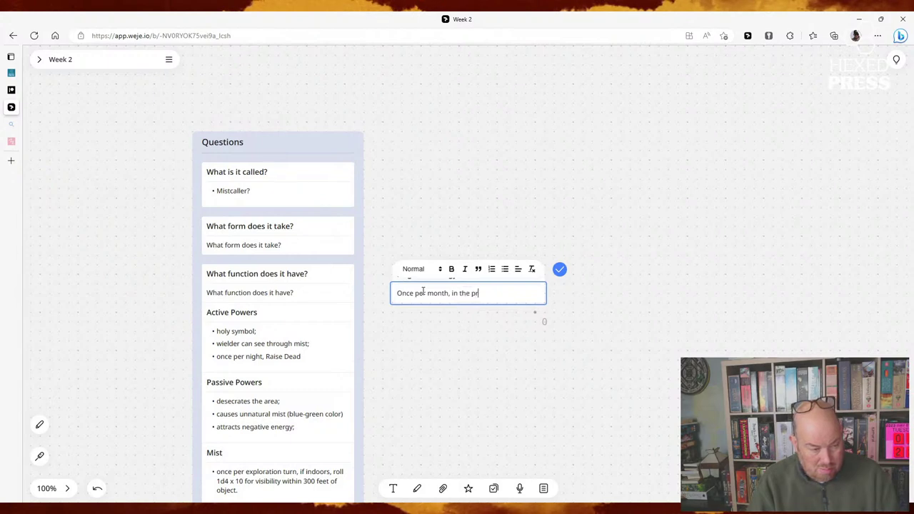
pyautogui.write('esense ')
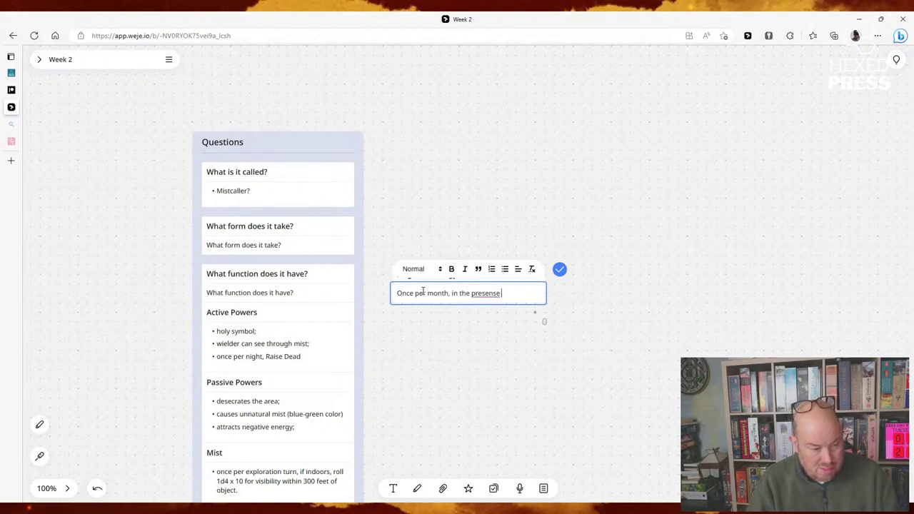
pyautogui.press('BackSpace')
pyautogui.press('BackSpace')
pyautogui.press('BackSpace')
pyautogui.write('ce of de')
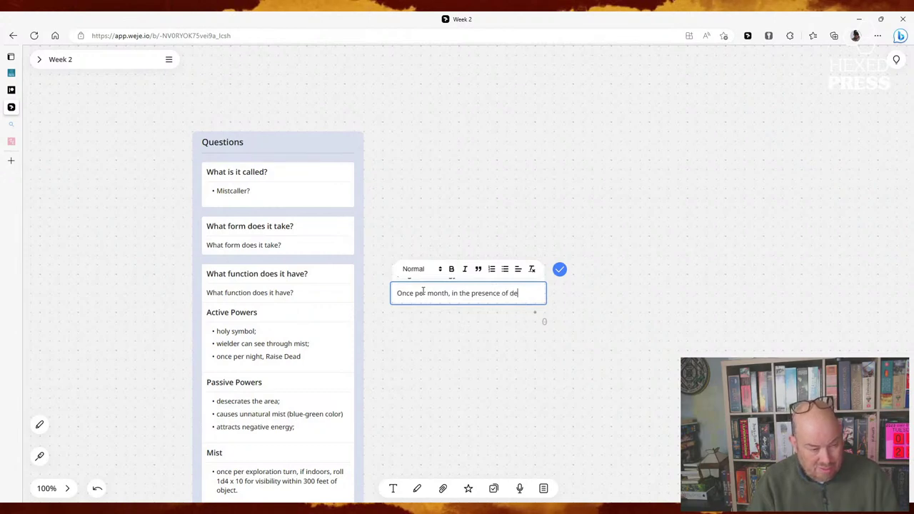
pyautogui.write('ad, the object')
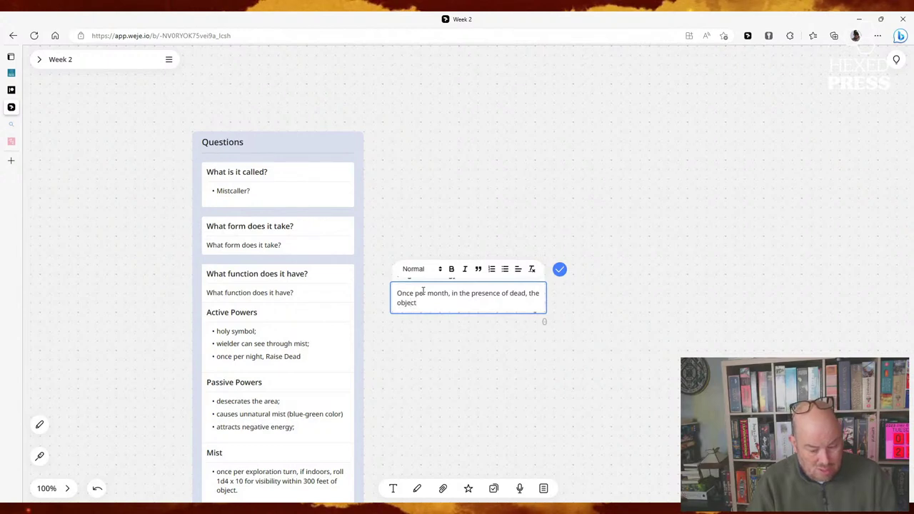
# Step: Complete the "Negative Energy" sentence with "will channel the negative energy it has absorbed, into a "Raise Dead" effect, as per the spell."
pyautogui.write(' will channel the negative erng')
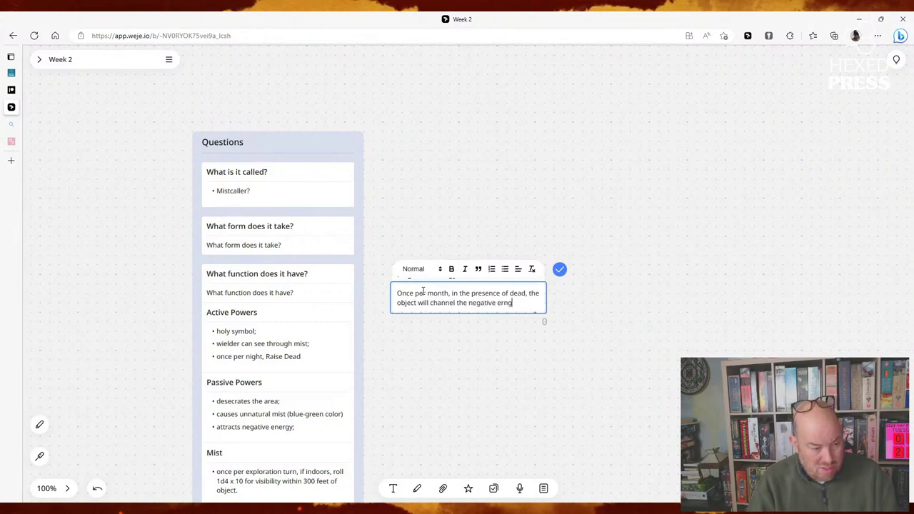
pyautogui.press('BackSpace')
pyautogui.press('BackSpace')
pyautogui.press('BackSpace')
pyautogui.write('nergy it')
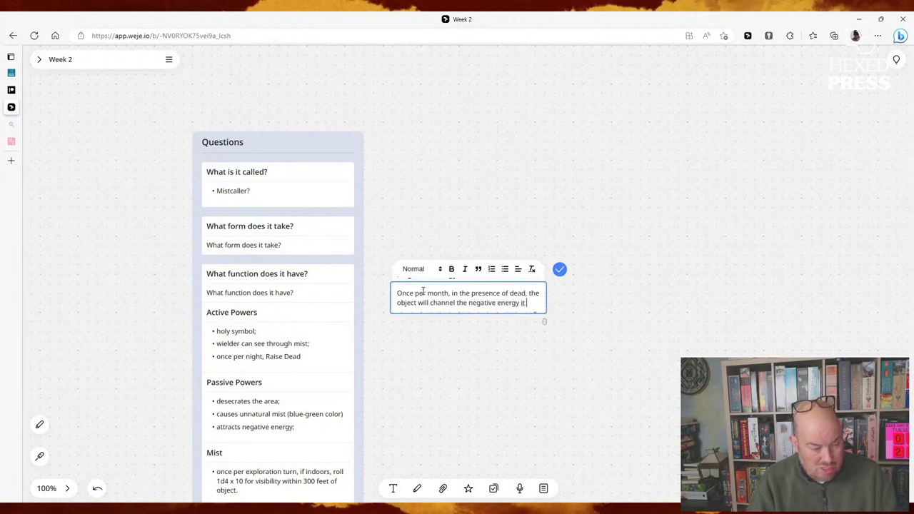
pyautogui.write(' has')
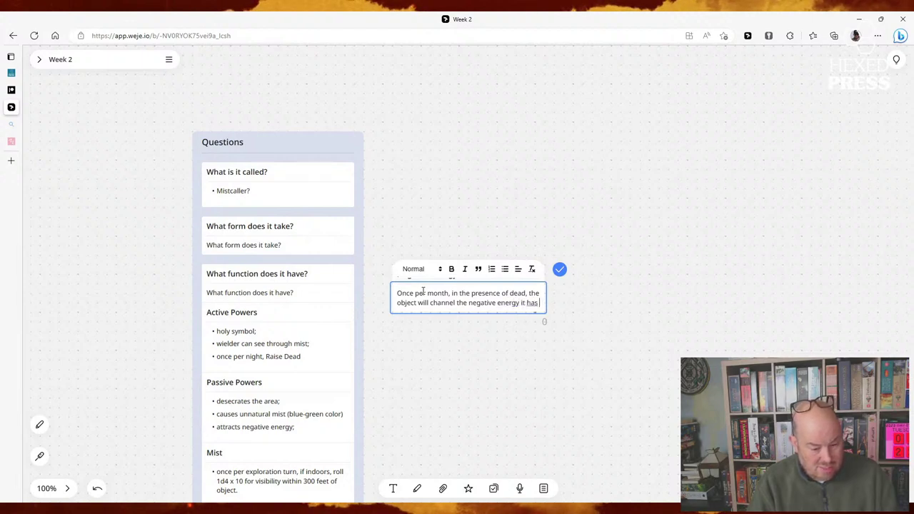
pyautogui.write(' absorbed, into a')
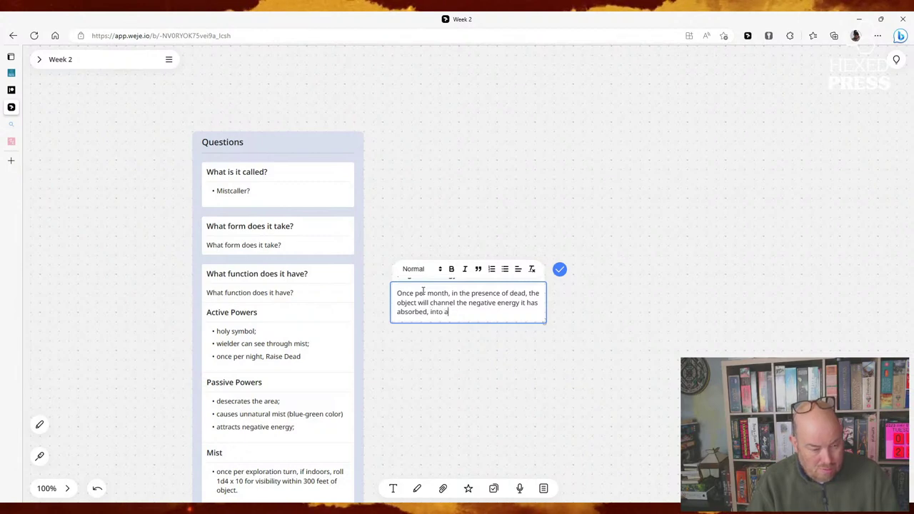
pyautogui.write('effect')
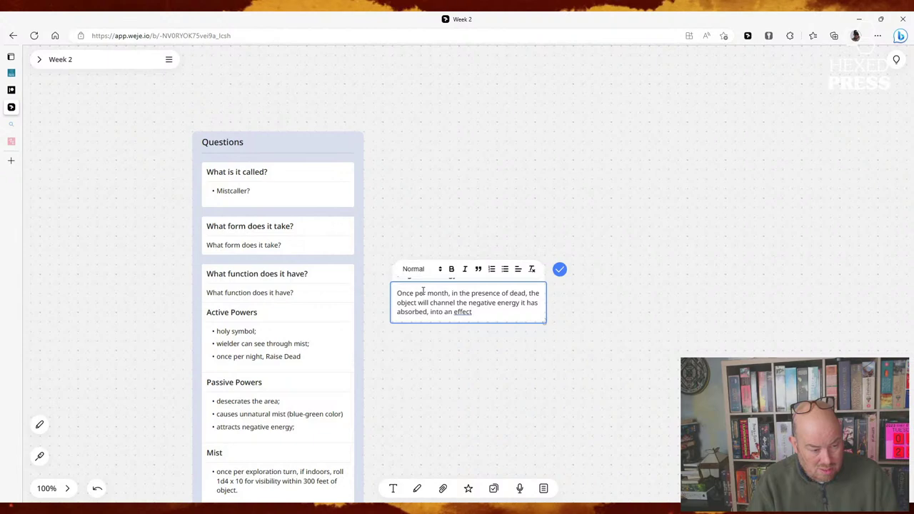
pyautogui.press('BackSpace')
pyautogui.press('BackSpace')
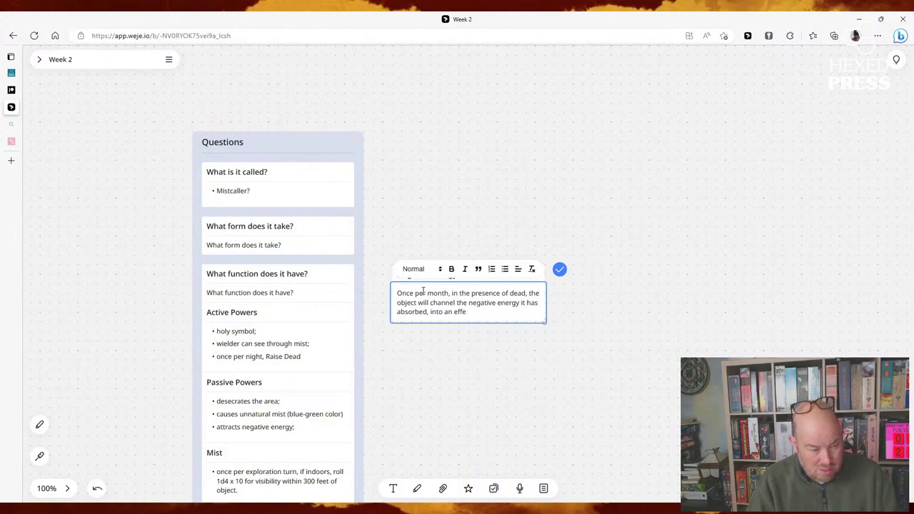
pyautogui.write('"Raise Dead')
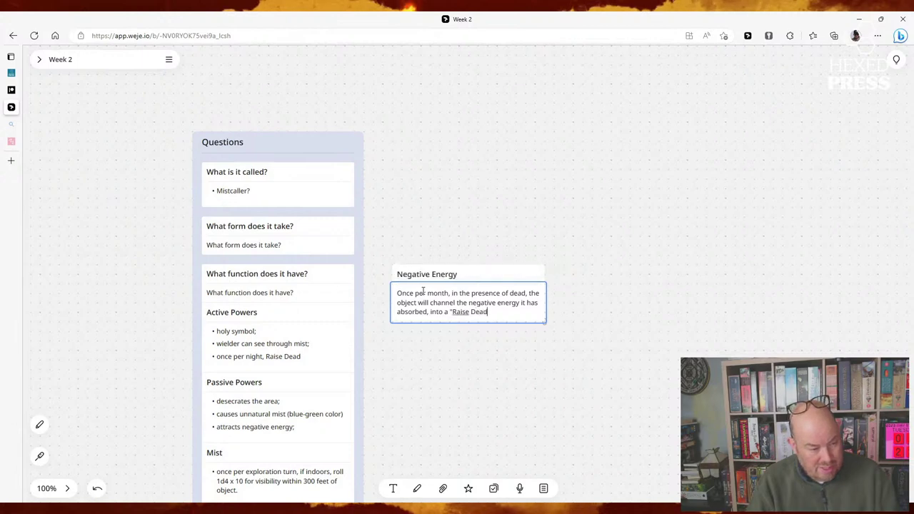
pyautogui.write('" effect, as per the spell.')
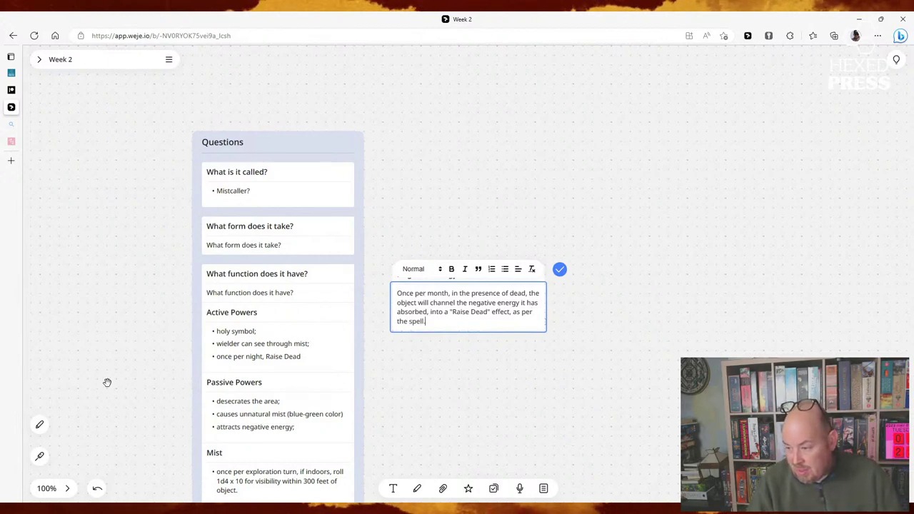
pyautogui.moveTo(2, 389)
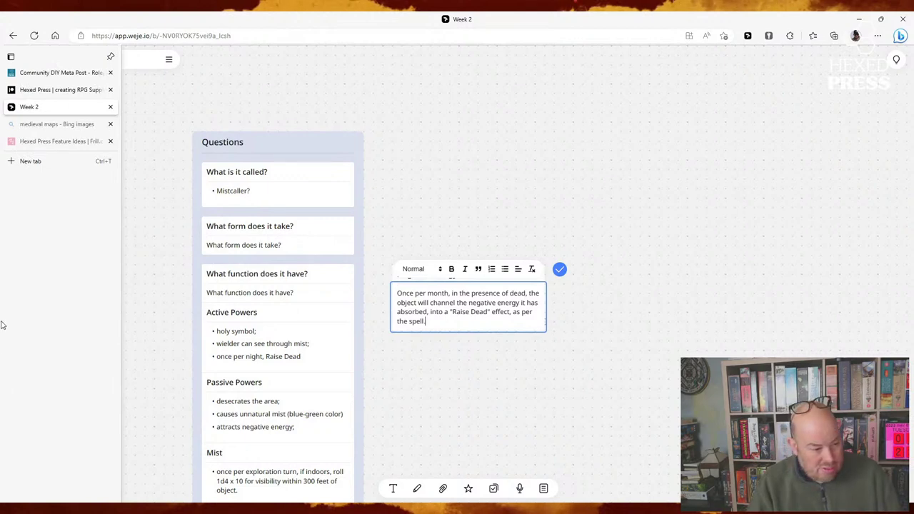
pyautogui.click(454, 378)
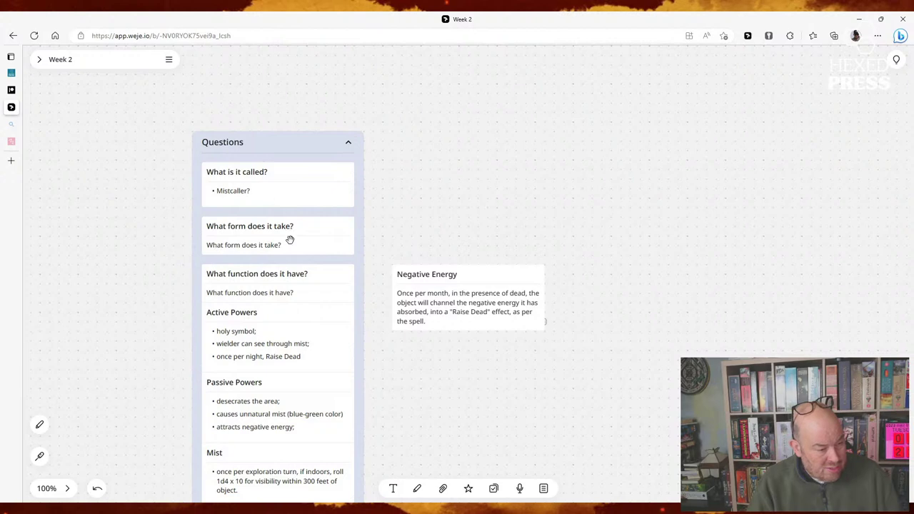
# Step: Add the bullet "Blightspreader?" below "Mistcaller?" in the "What is it called?" card
pyautogui.click(274, 195)
pyautogui.click(275, 194)
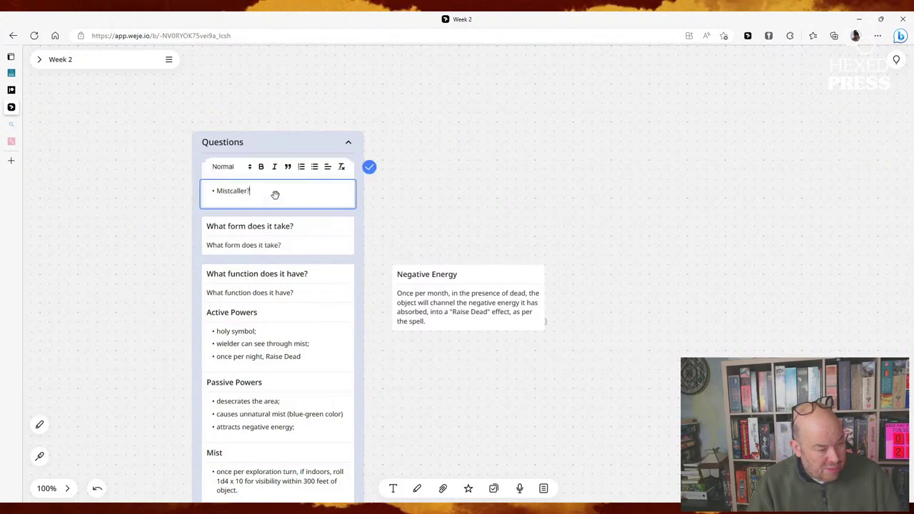
pyautogui.press('Return')
pyautogui.write('B')
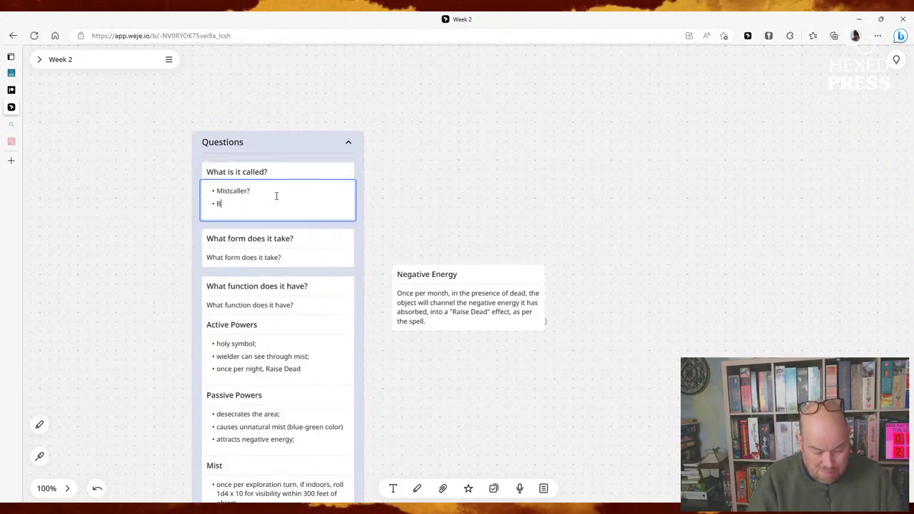
pyautogui.write('lightspreader?')
pyautogui.click(440, 217)
pyautogui.moveTo(564, 257); pyautogui.dragTo(562, 190)
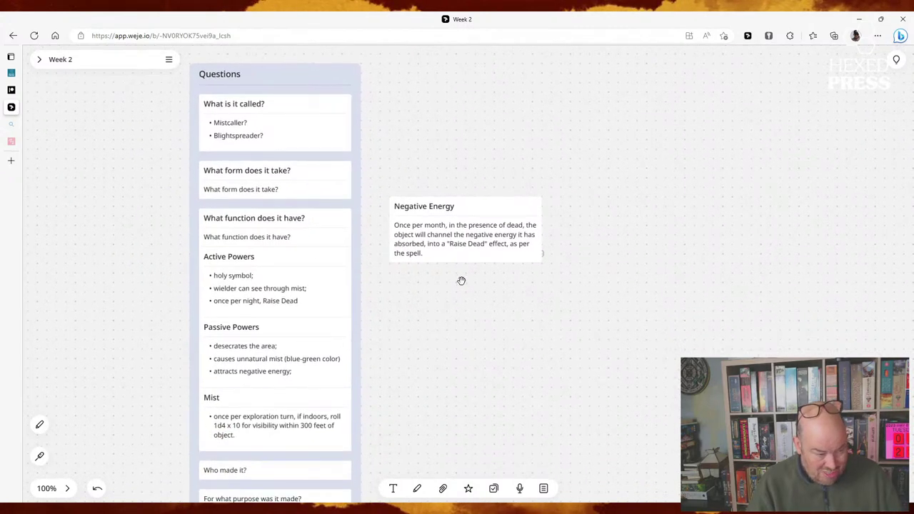
pyautogui.doubleClick(294, 346)
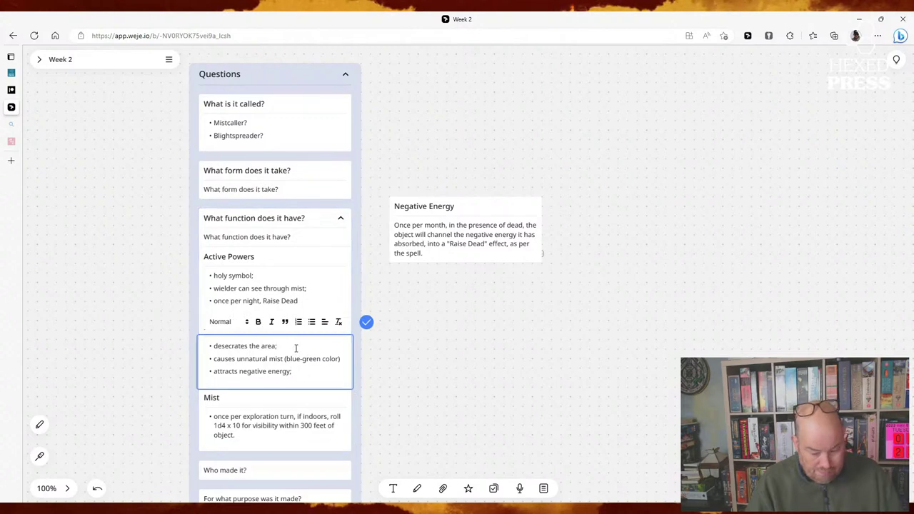
pyautogui.press('Return')
pyautogui.write('kills')
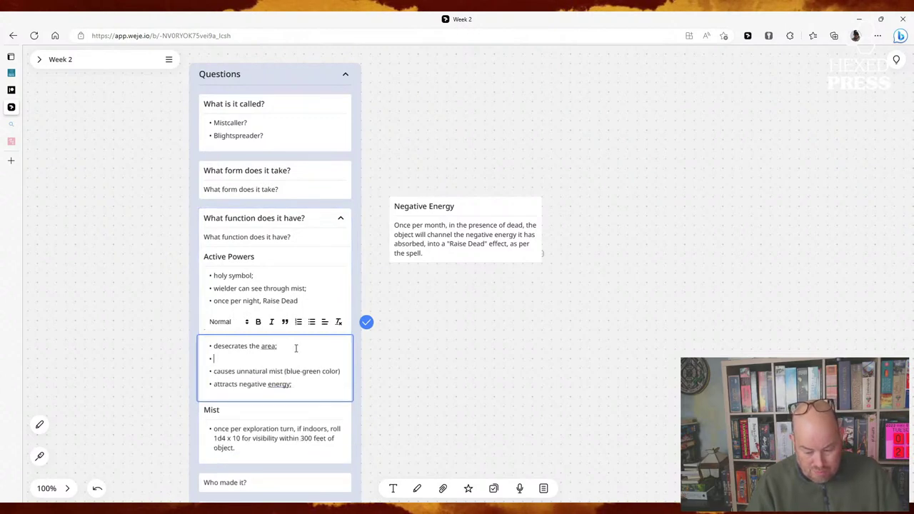
pyautogui.write(' pl')
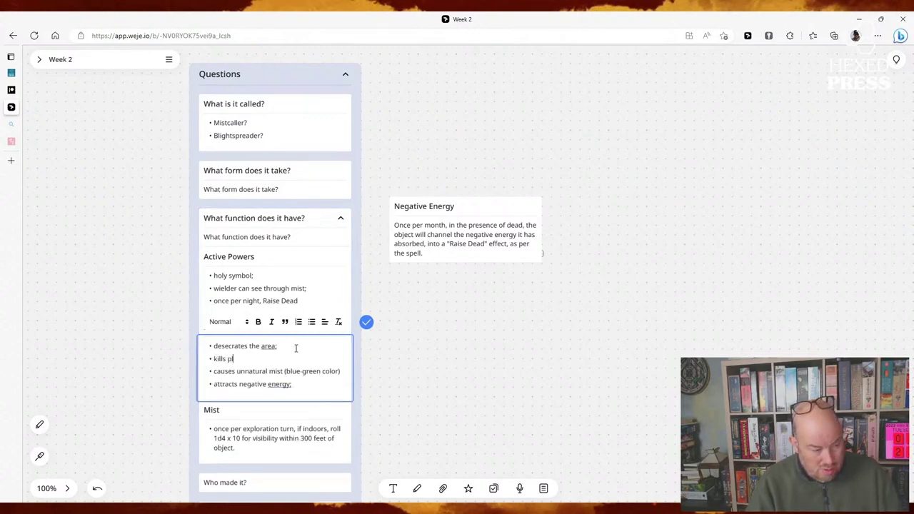
pyautogui.write('ants')
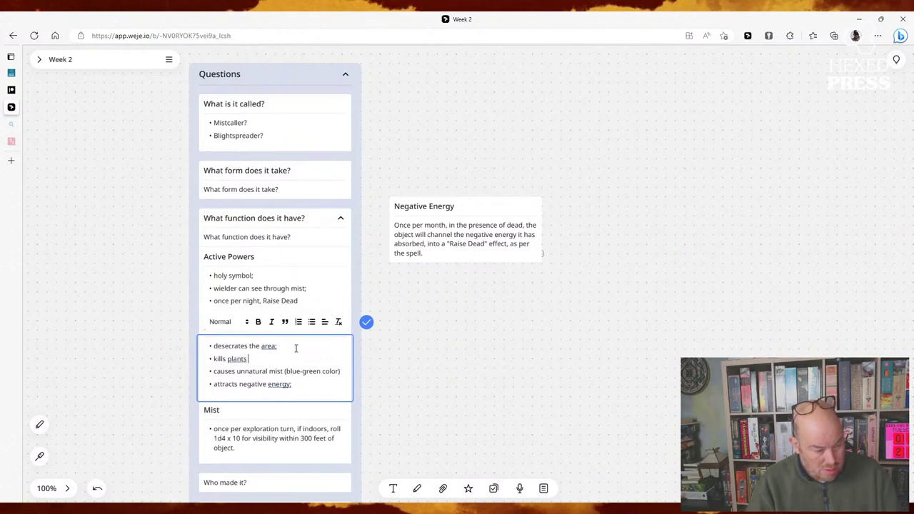
pyautogui.press('BackSpace')
pyautogui.press('BackSpace')
pyautogui.press('BackSpace')
pyautogui.press('BackSpace')
pyautogui.press('BackSpace')
pyautogui.press('BackSpace')
pyautogui.press('BackSpace')
pyautogui.press('BackSpace')
pyautogui.press('BackSpace')
pyautogui.press('BackSpace')
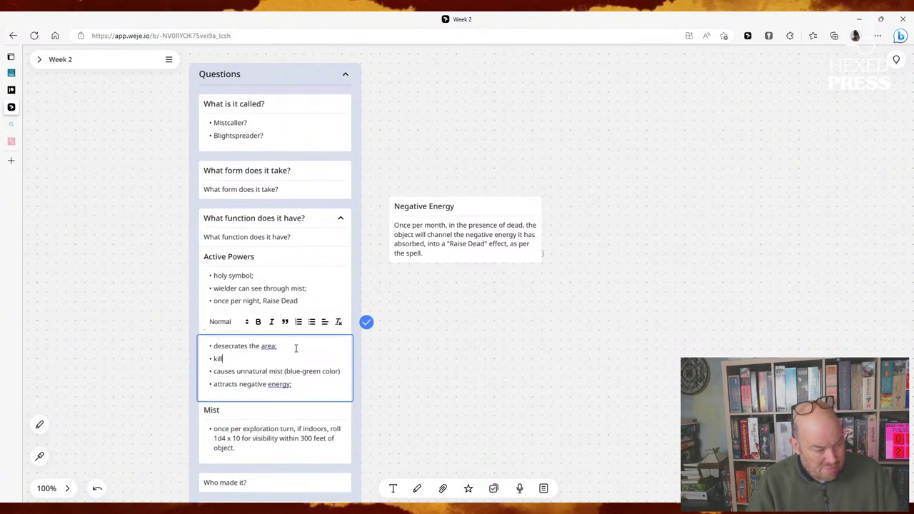
pyautogui.press('BackSpace')
pyautogui.press('BackSpace')
pyautogui.press('BackSpace')
pyautogui.press('BackSpace')
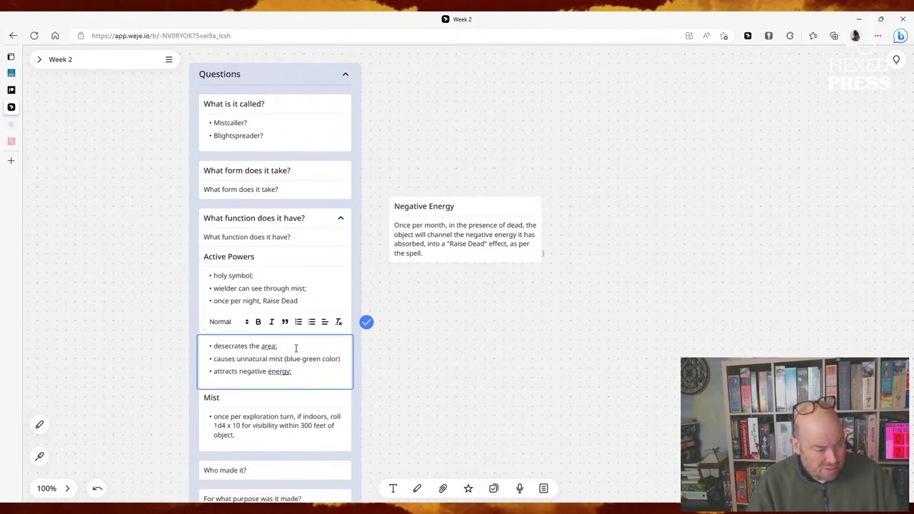
# Step: Add the bullet "Any plant life within 600 feet, withers and dies from exposure to the mist." at the end of the "Mist" card
pyautogui.click(284, 438)
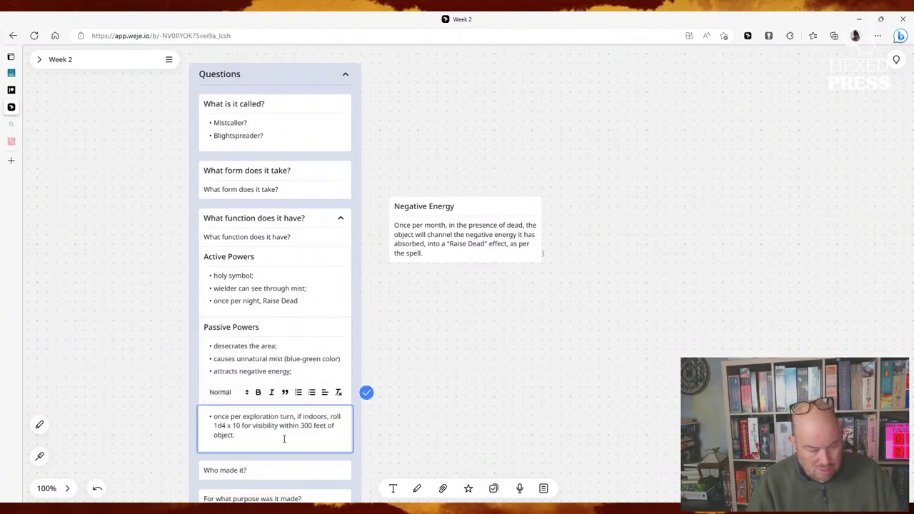
pyautogui.press('Return')
pyautogui.write('Any plant')
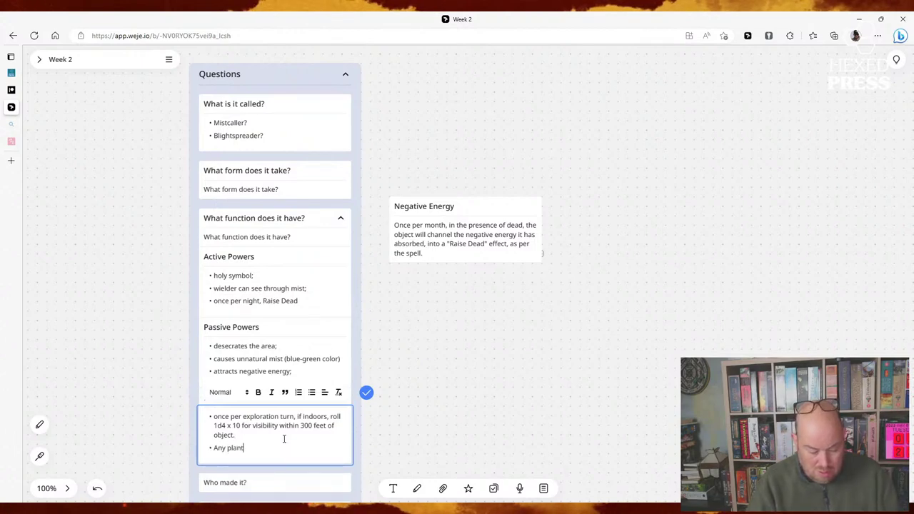
pyautogui.write(' life wi')
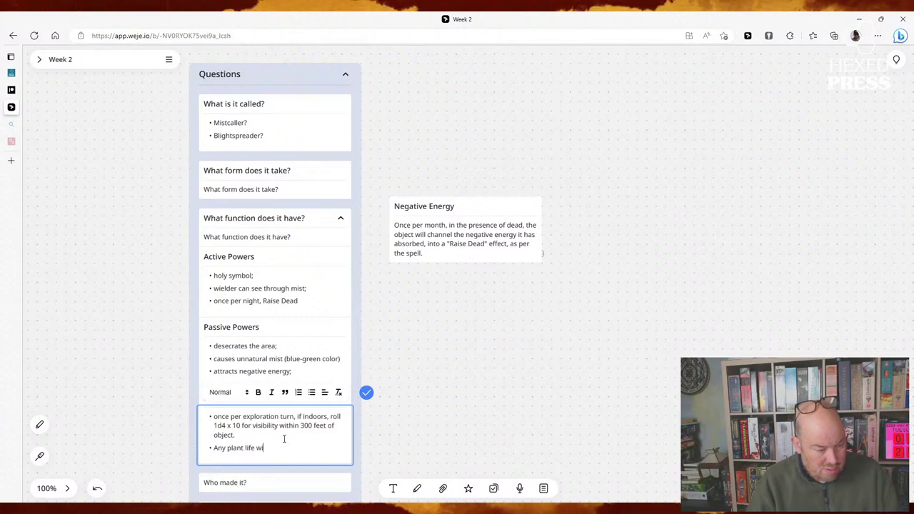
pyautogui.write('thin ')
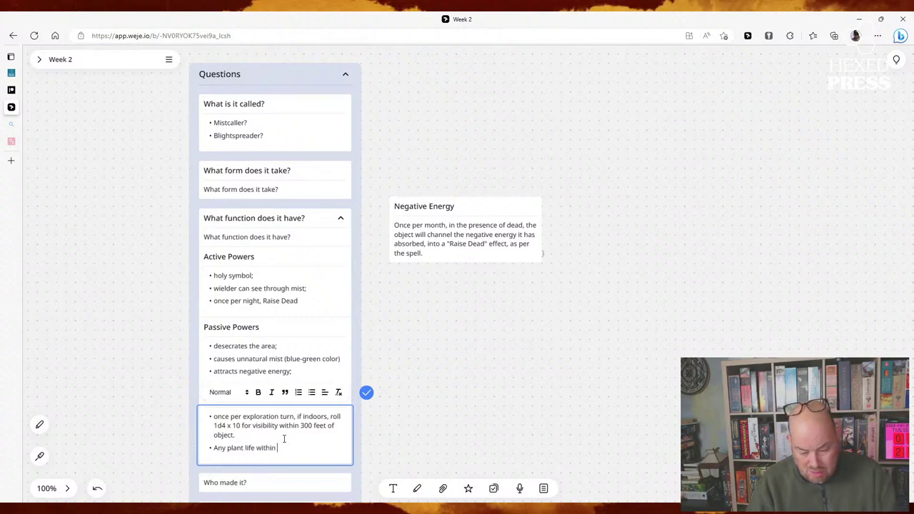
pyautogui.write('600 feet, withers and')
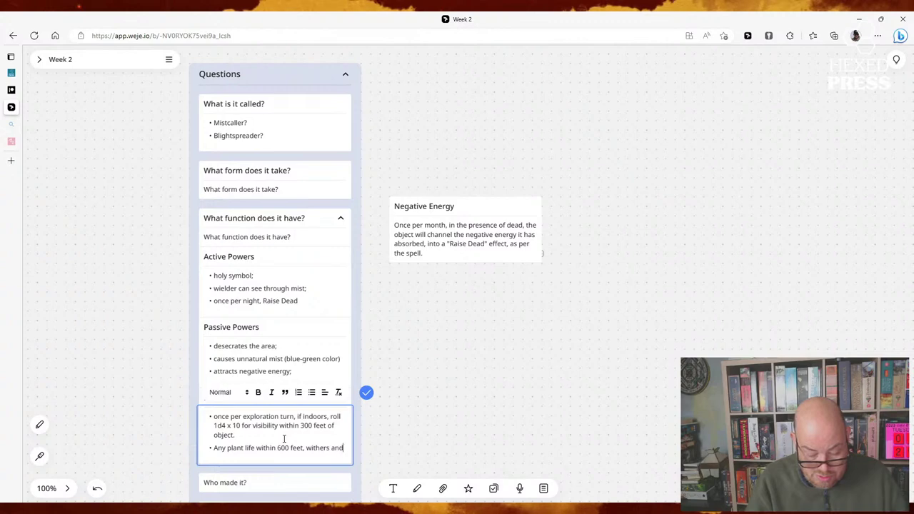
pyautogui.write(' dies')
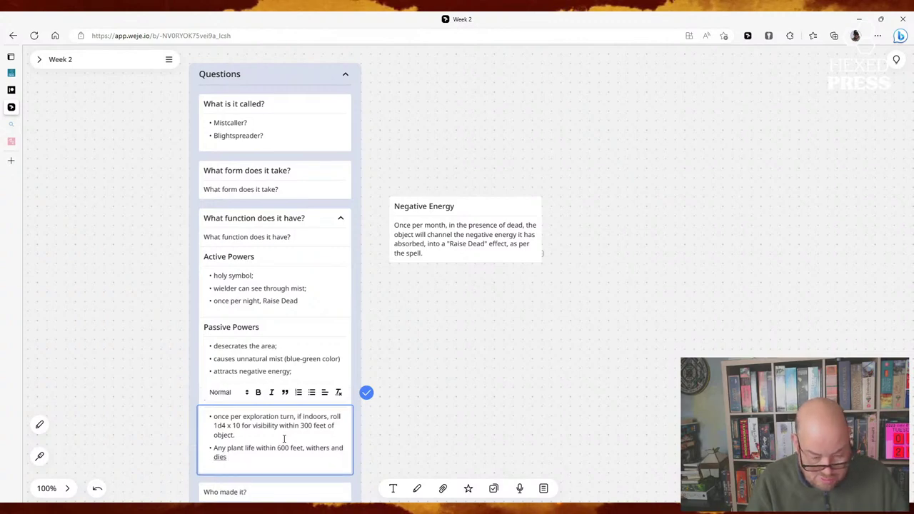
pyautogui.write(' from exp')
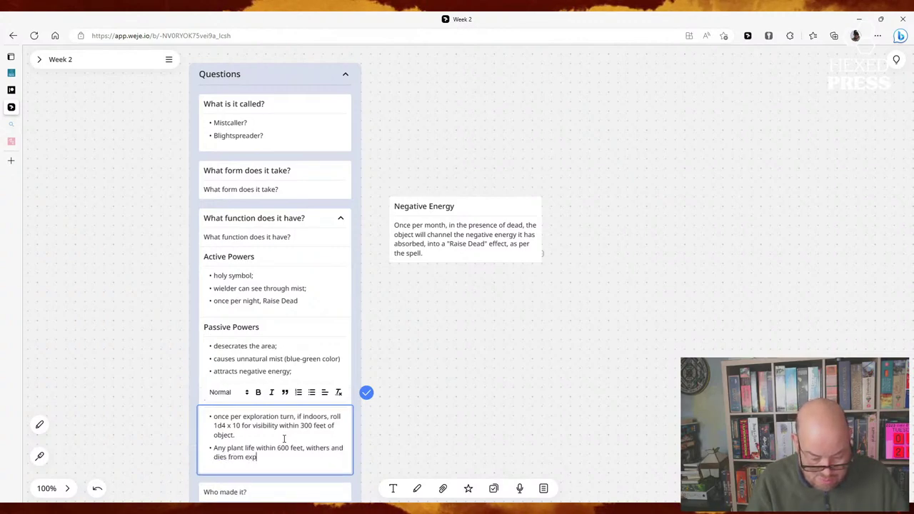
pyautogui.write('osure')
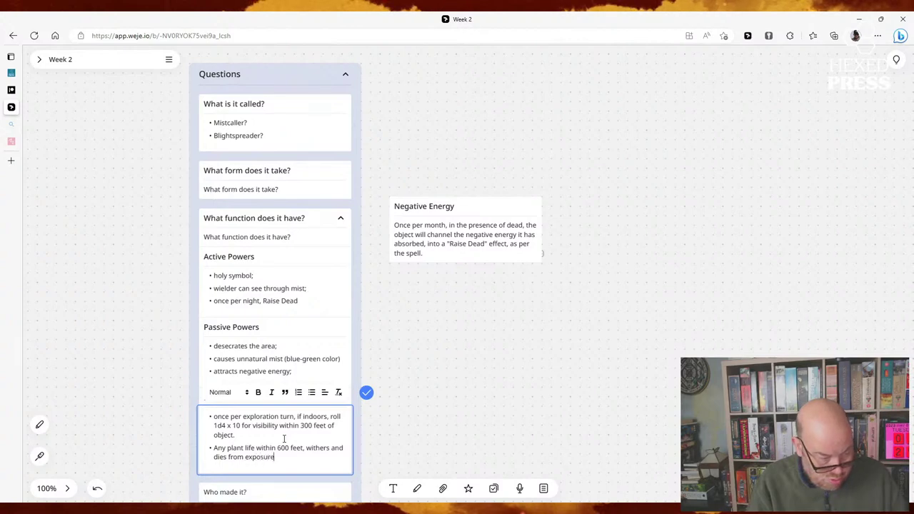
pyautogui.write(' to the mist.')
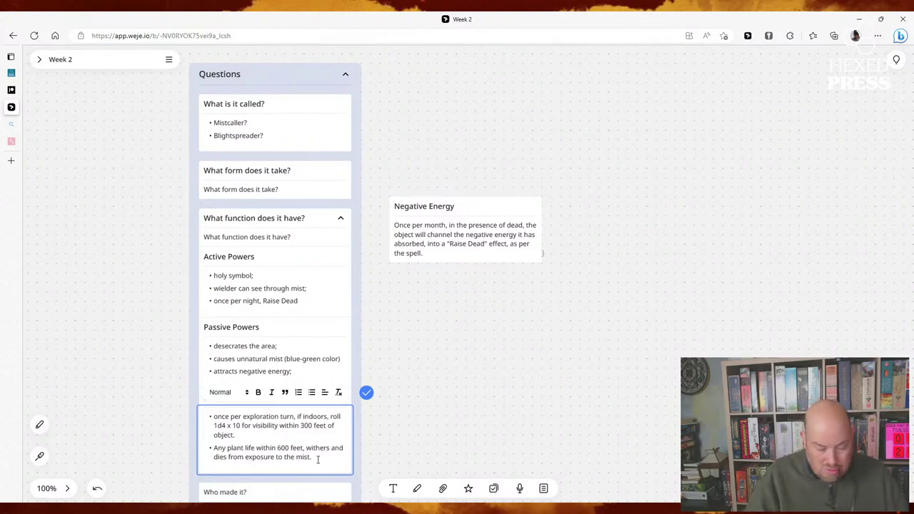
# Step: Remove the comma after "600 feet" in the plant life bullet and finish editing the "Mist" card
pyautogui.press('Up')
pyautogui.press('Left')
pyautogui.press('Left')
pyautogui.press('BackSpace')
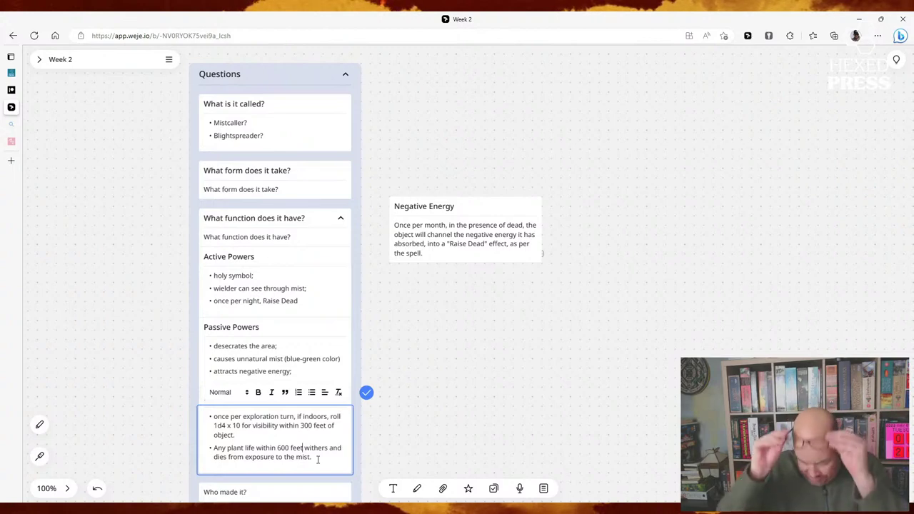
pyautogui.click(459, 454)
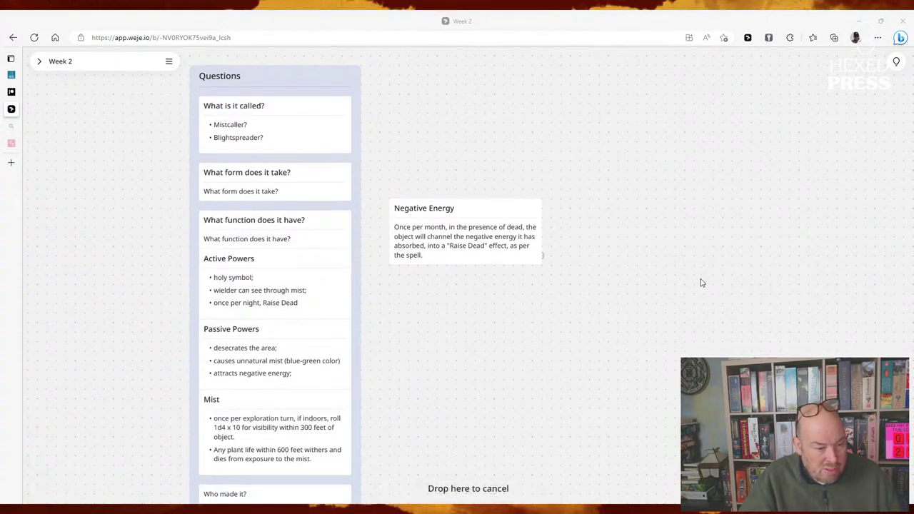
# Step: Open the D&D Expert Set Rulebook PDF and go to "Part 3: Spells" using its table of contents
pyautogui.moveTo(700, 282); pyautogui.dragTo(700, 281)
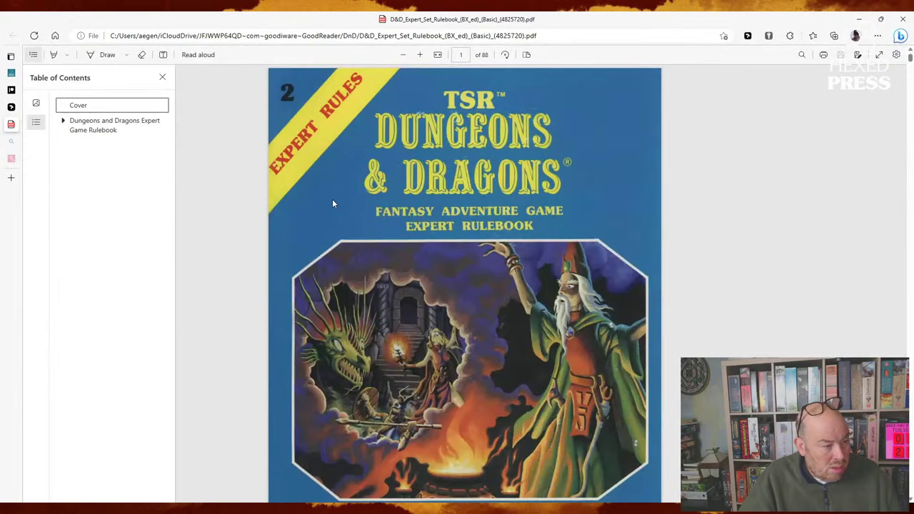
pyautogui.click(63, 121)
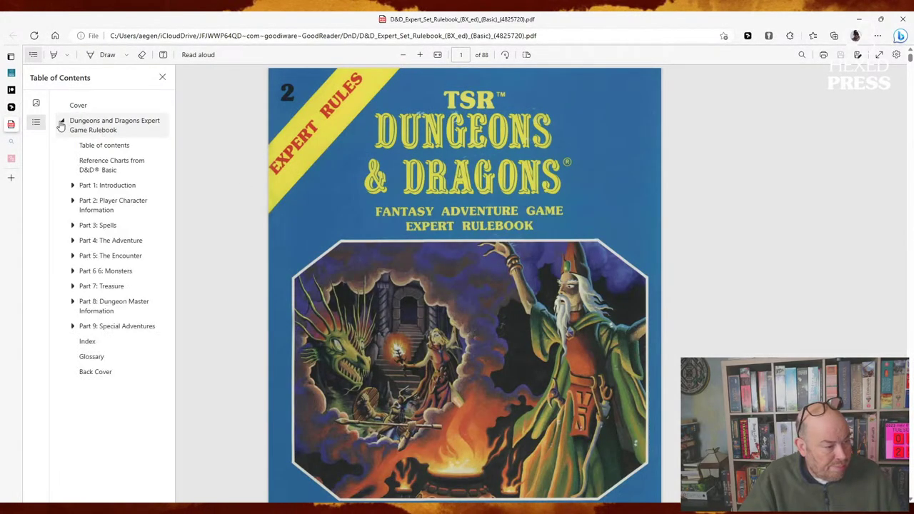
pyautogui.click(87, 226)
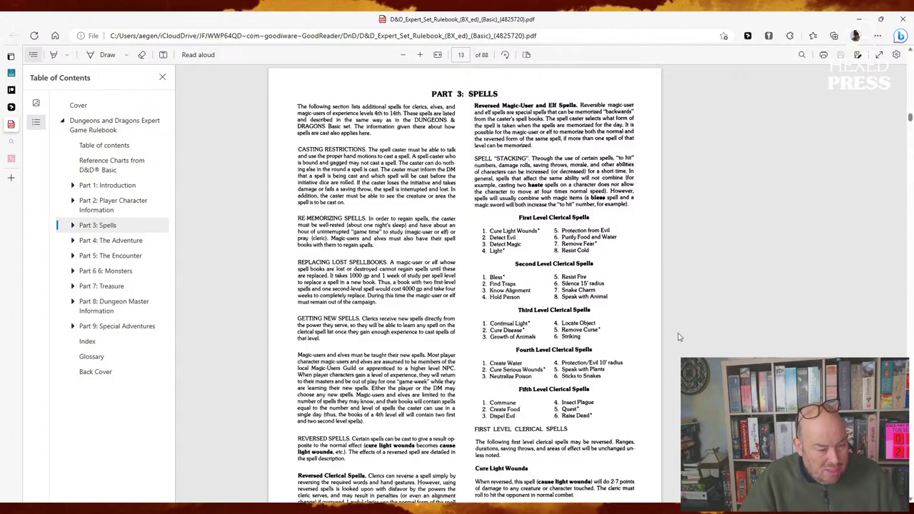
pyautogui.scroll(-4, 678, 337)
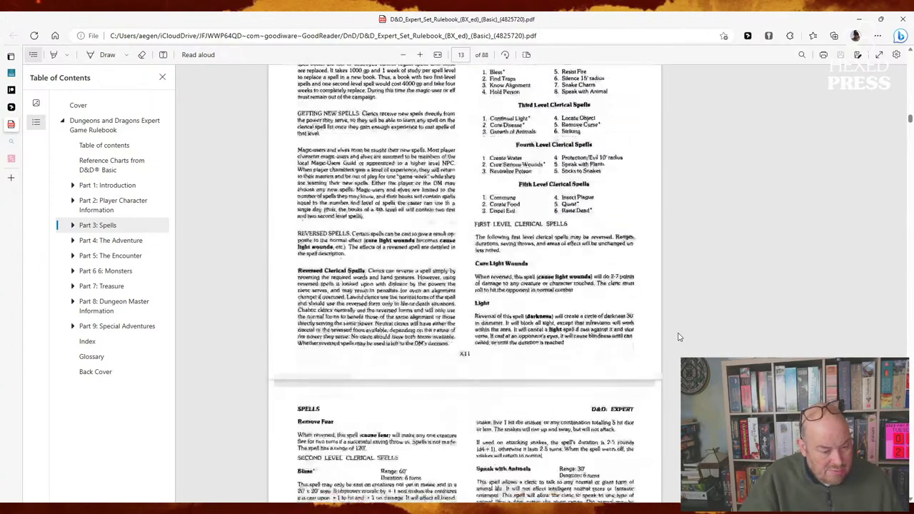
pyautogui.scroll(4, 678, 337)
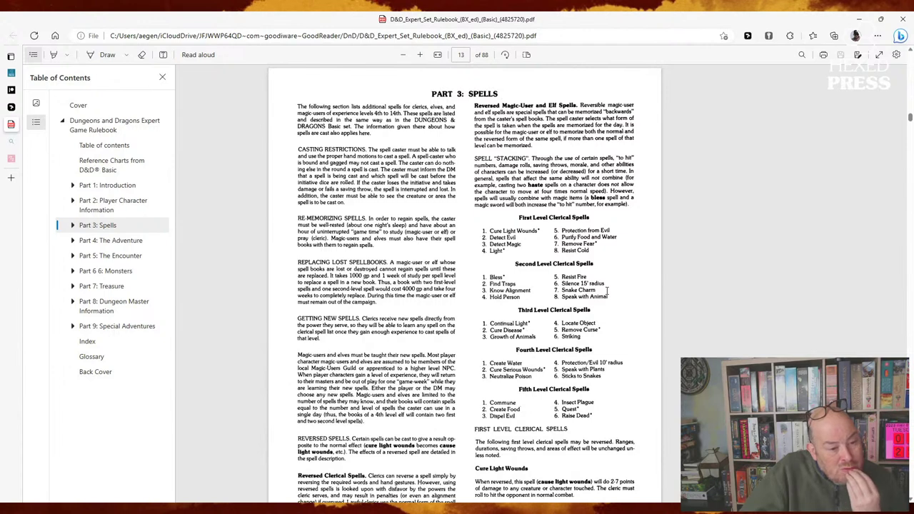
# Step: Hide the table of contents, enlarge the Spells page and examine the clerical spell lists, including Raise Dead
pyautogui.hotkey('ctrl', '\\')
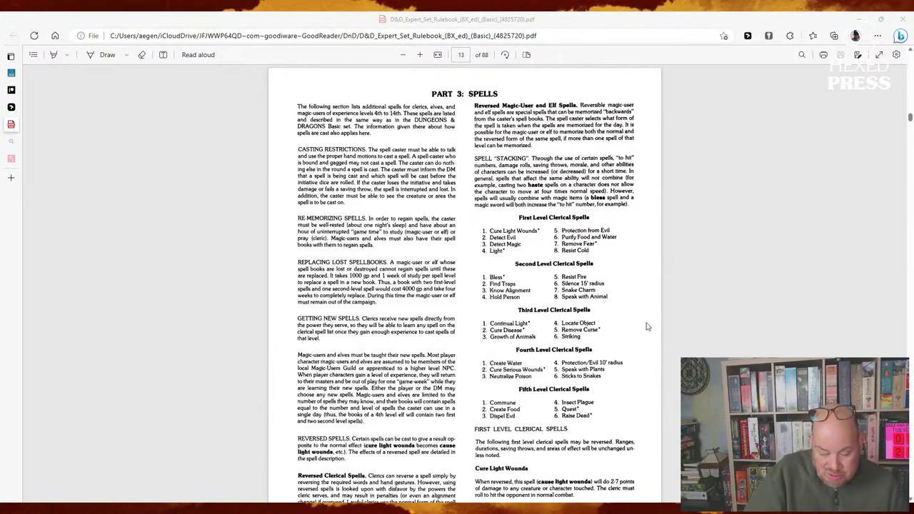
pyautogui.click(421, 55)
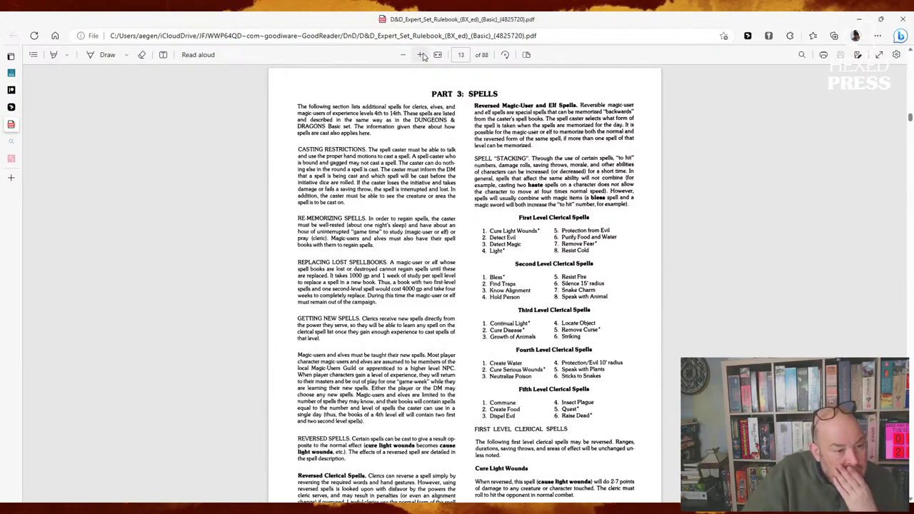
pyautogui.click(421, 56)
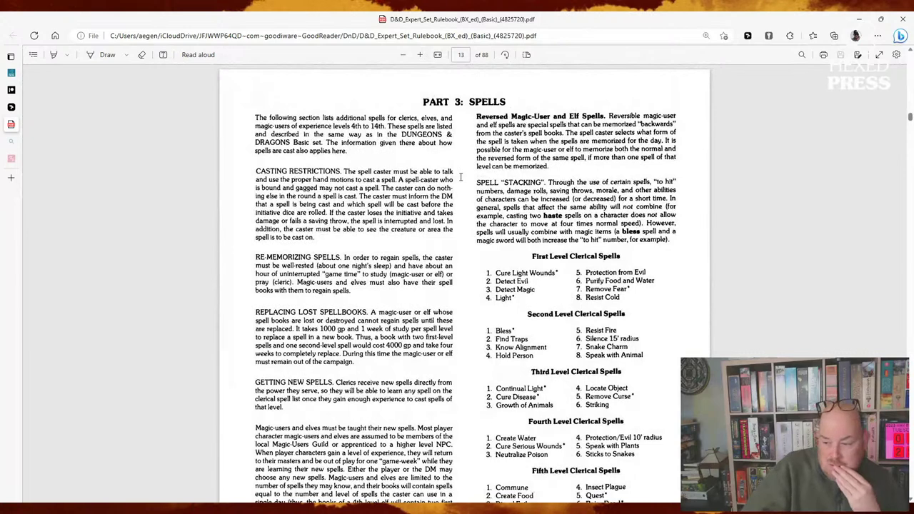
pyautogui.scroll(-1, 461, 177)
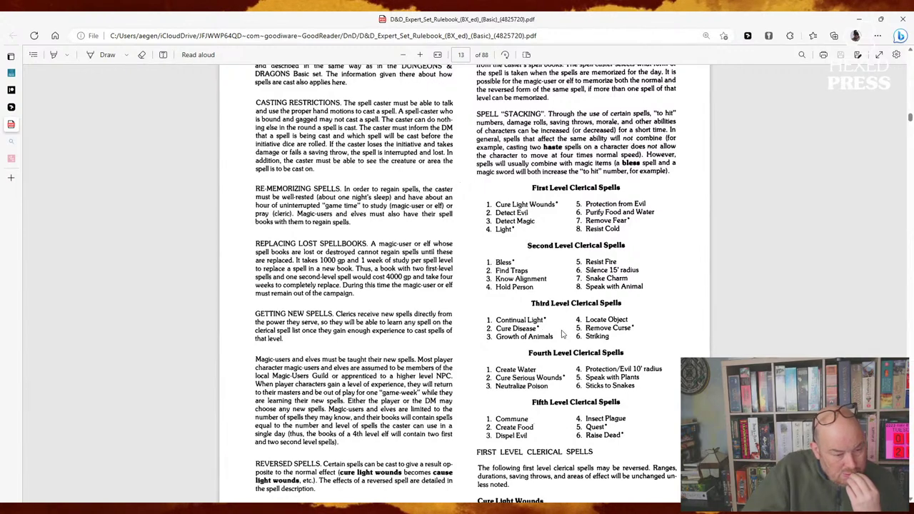
pyautogui.moveTo(586, 436); pyautogui.dragTo(626, 435)
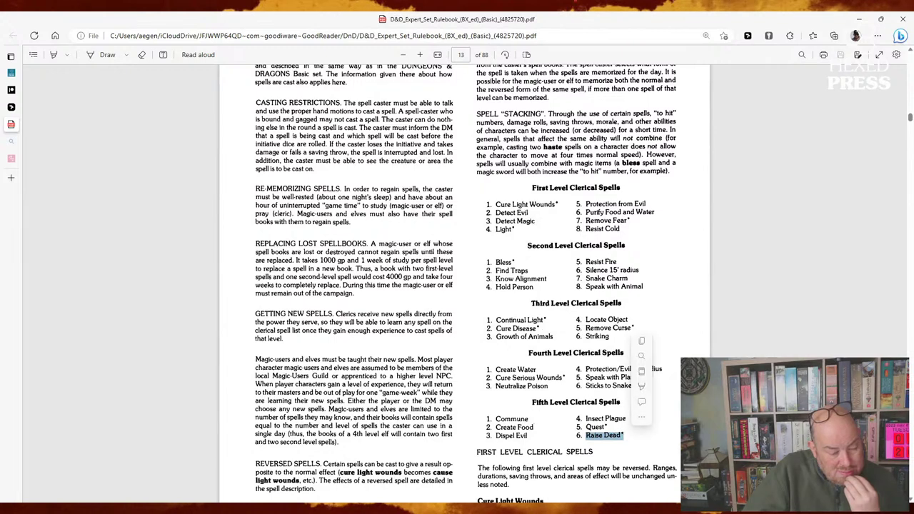
pyautogui.click(598, 433)
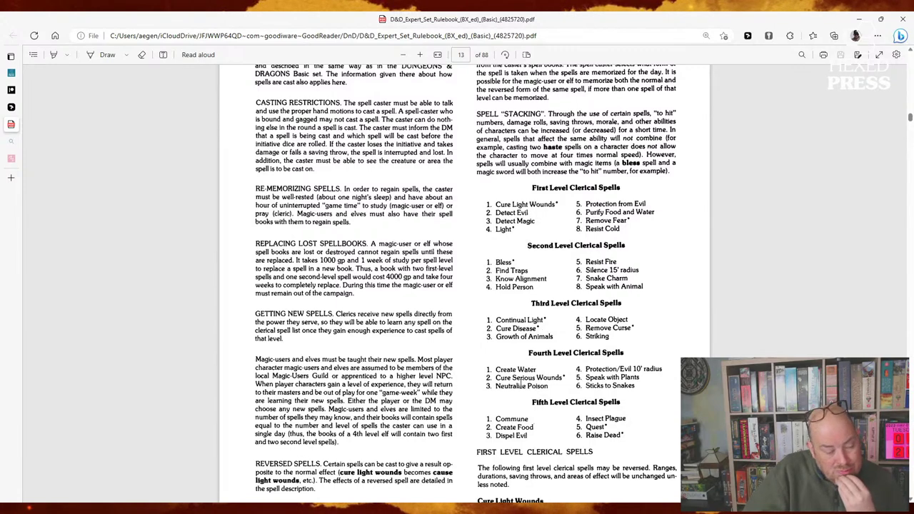
# Step: Look through the clerical spell pages and examine the magic-user and elf spell lists on page X14, including Dimension Door
pyautogui.scroll(-1, 522, 380)
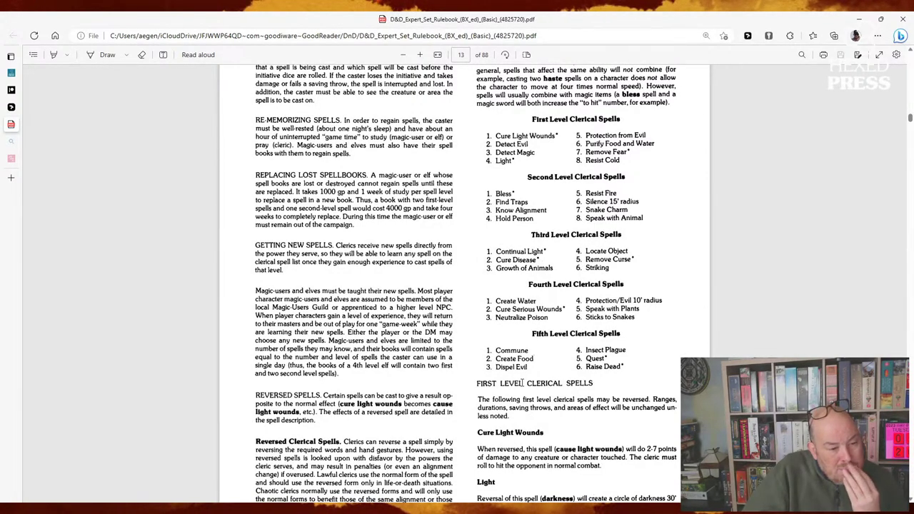
pyautogui.scroll(-4, 523, 383)
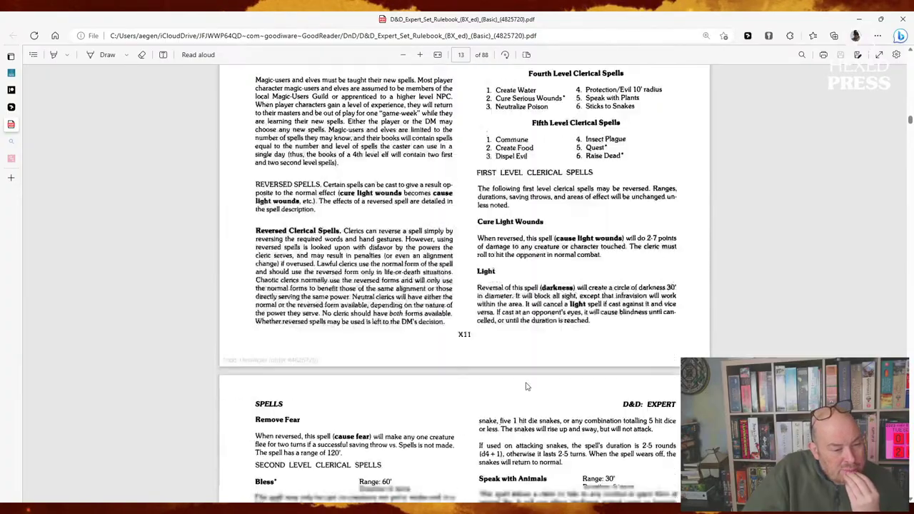
pyautogui.scroll(-15, 528, 382)
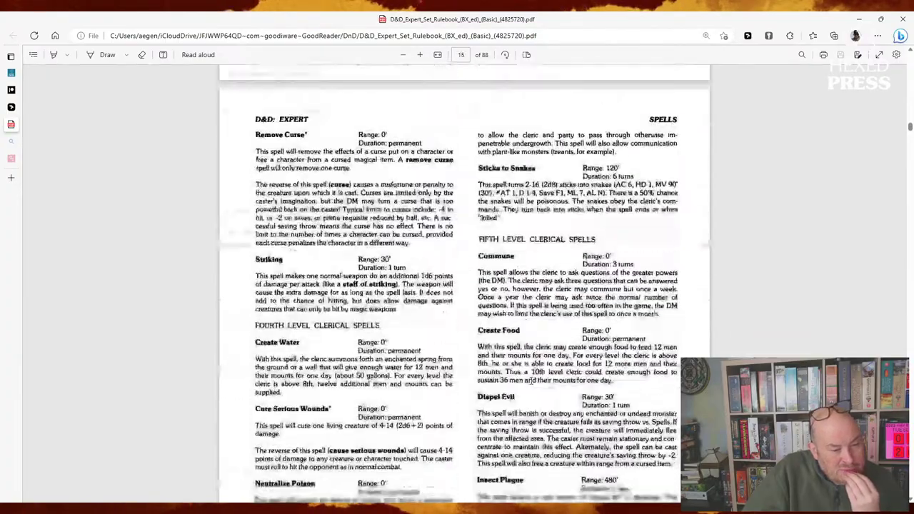
pyautogui.scroll(-4, 531, 381)
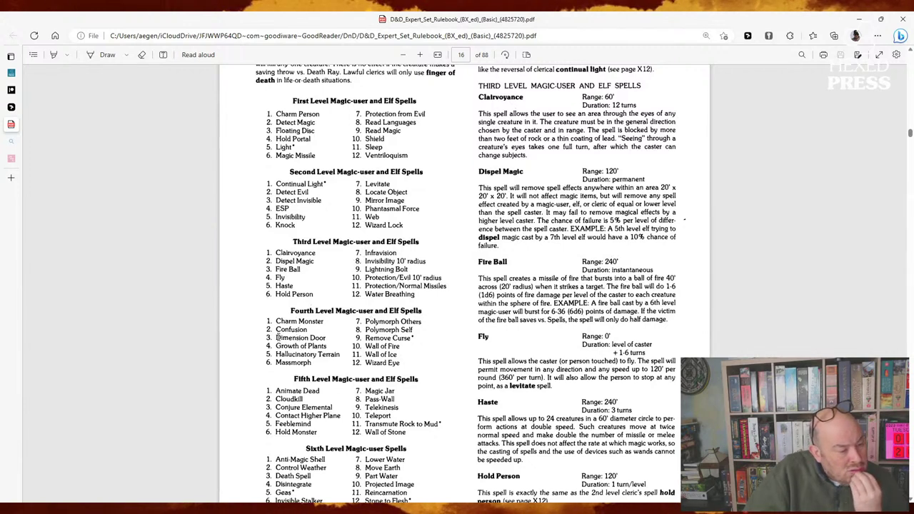
pyautogui.moveTo(277, 337); pyautogui.dragTo(325, 338)
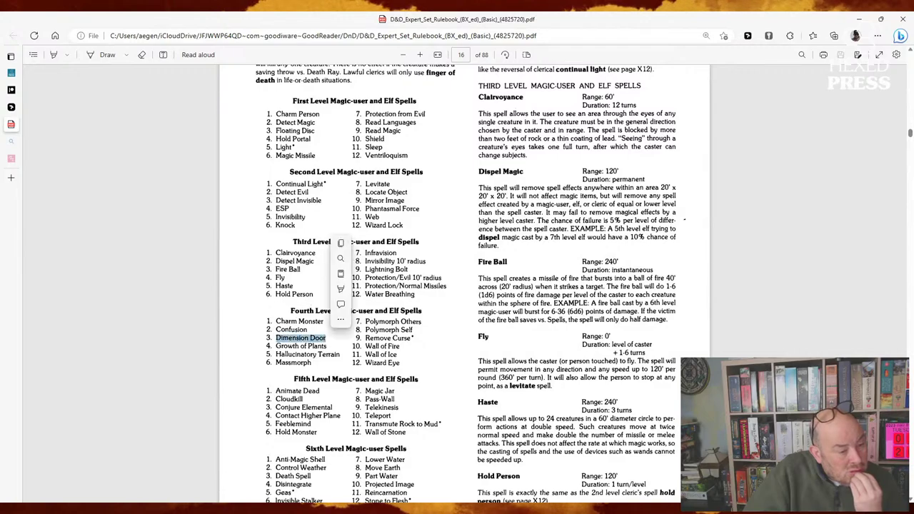
pyautogui.click(348, 345)
pyautogui.scroll(-8, 412, 341)
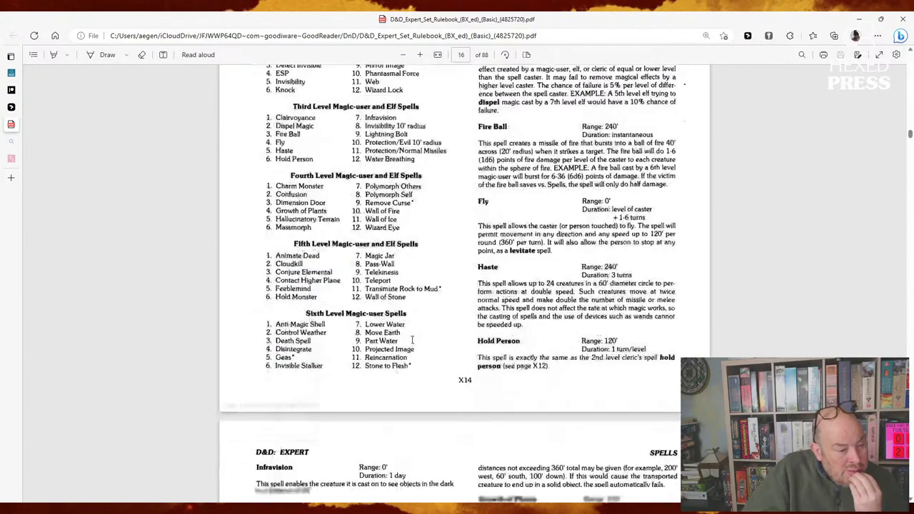
pyautogui.scroll(-3, 412, 341)
pyautogui.scroll(2, 412, 340)
pyautogui.scroll(10, 412, 341)
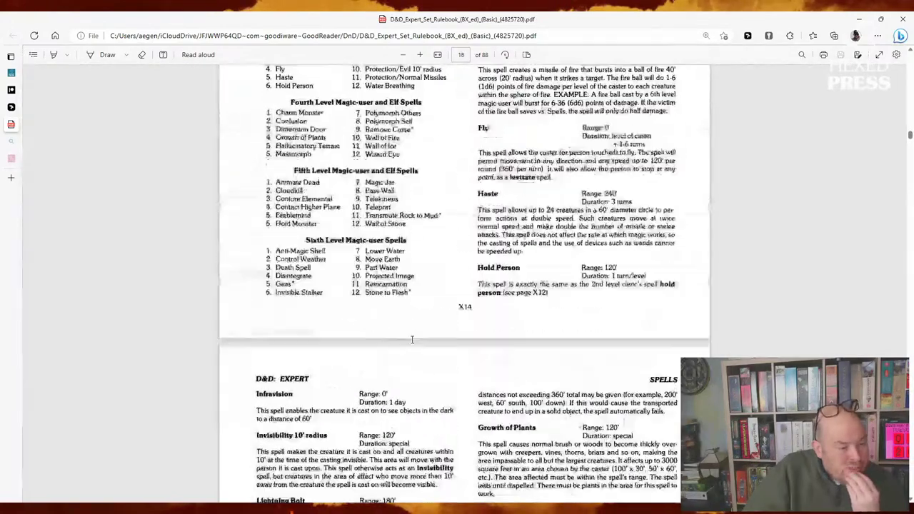
pyautogui.scroll(-3, 411, 339)
pyautogui.scroll(3, 411, 340)
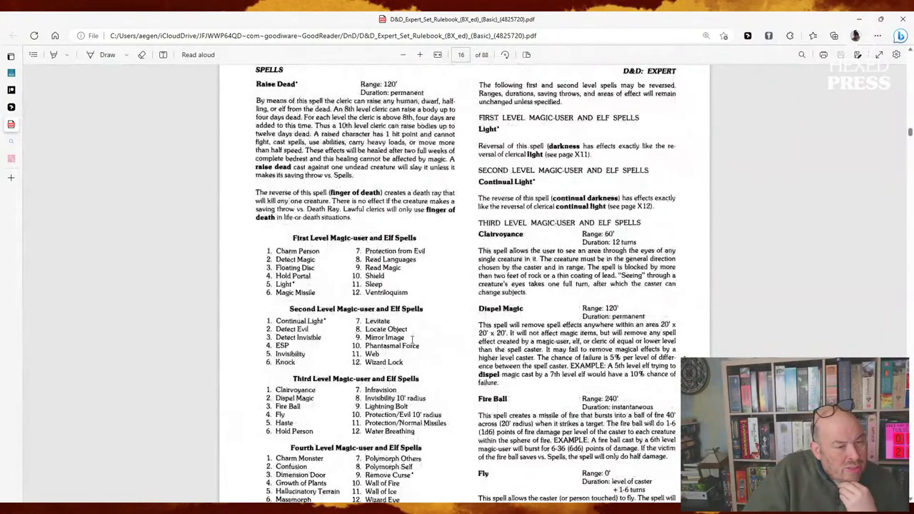
# Step: Read the fourth and fifth level magic-user and elf spell descriptions, including Dimension Door on page X15
pyautogui.scroll(-15, 412, 339)
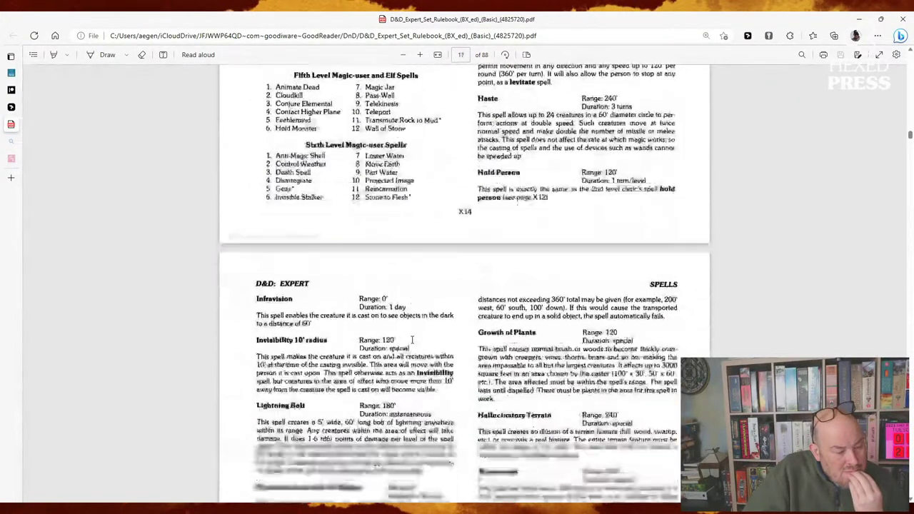
pyautogui.scroll(-14, 412, 340)
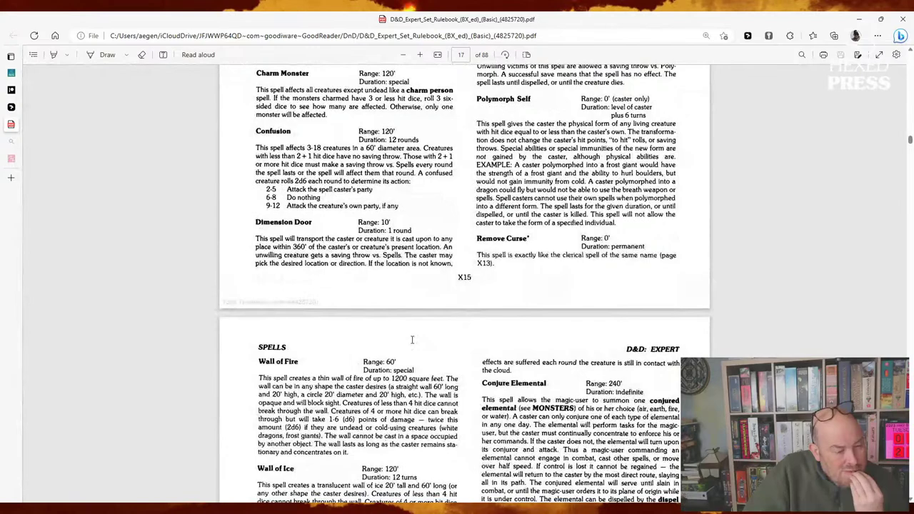
pyautogui.scroll(-3, 412, 341)
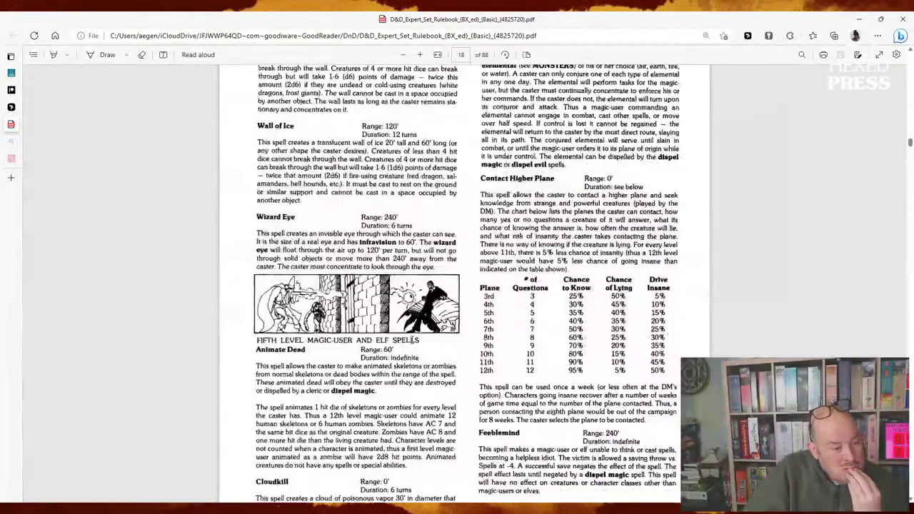
pyautogui.scroll(11, 414, 340)
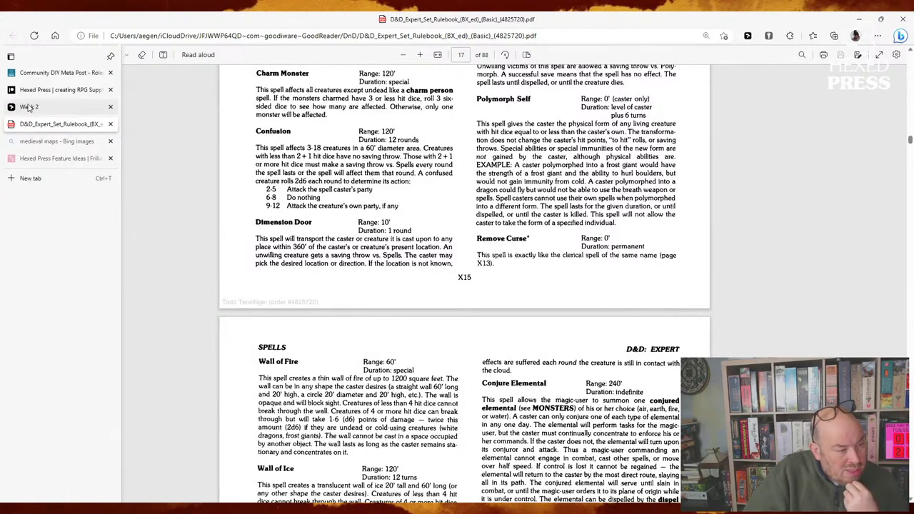
# Step: Return to the Week 2 board and start a third bullet in the "Mist" card: "Any teleportation spell (including Dimension Door)"
pyautogui.click(29, 107)
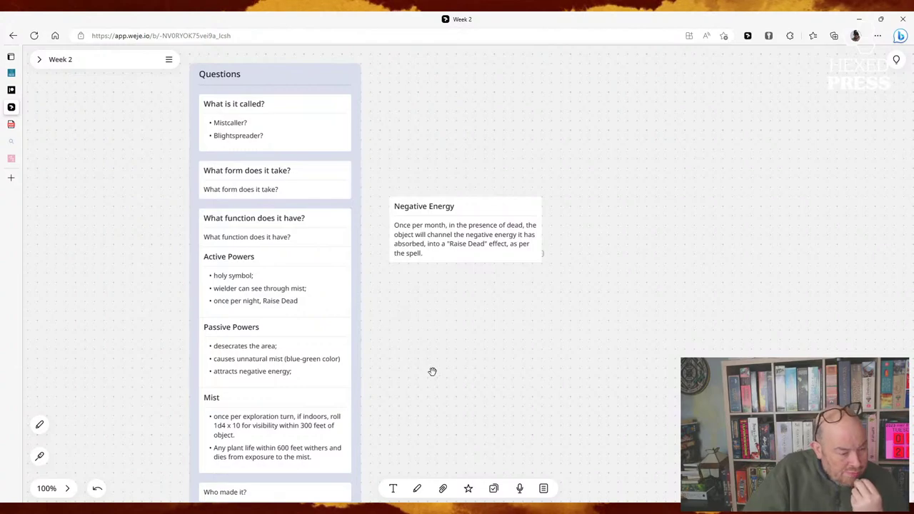
pyautogui.scroll(5, 433, 386)
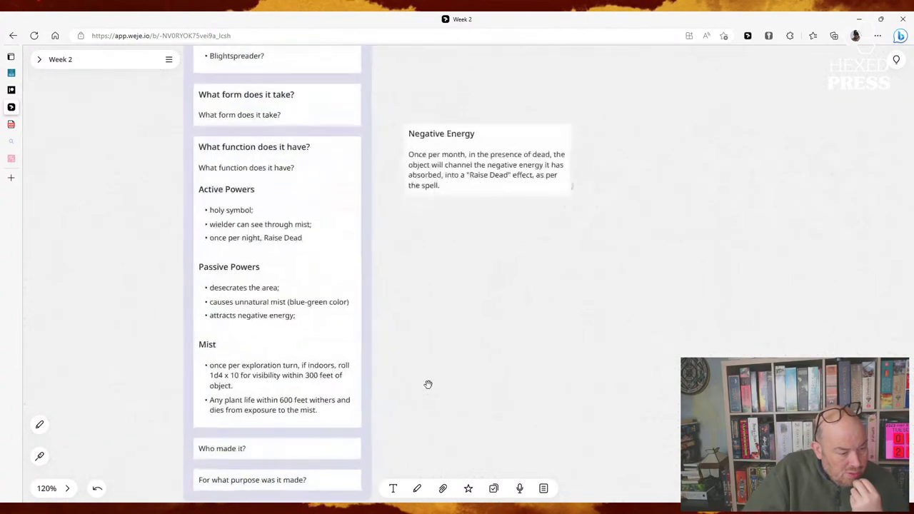
pyautogui.moveTo(422, 371); pyautogui.dragTo(473, 316)
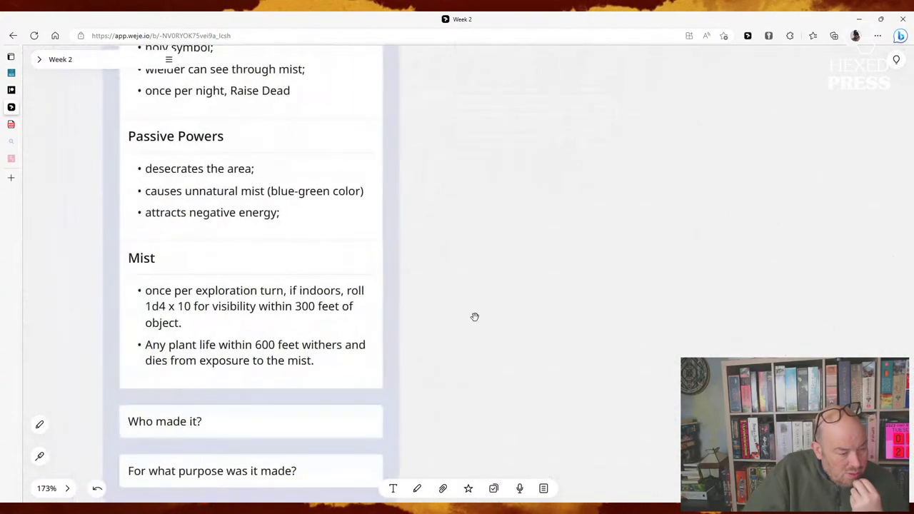
pyautogui.doubleClick(324, 364)
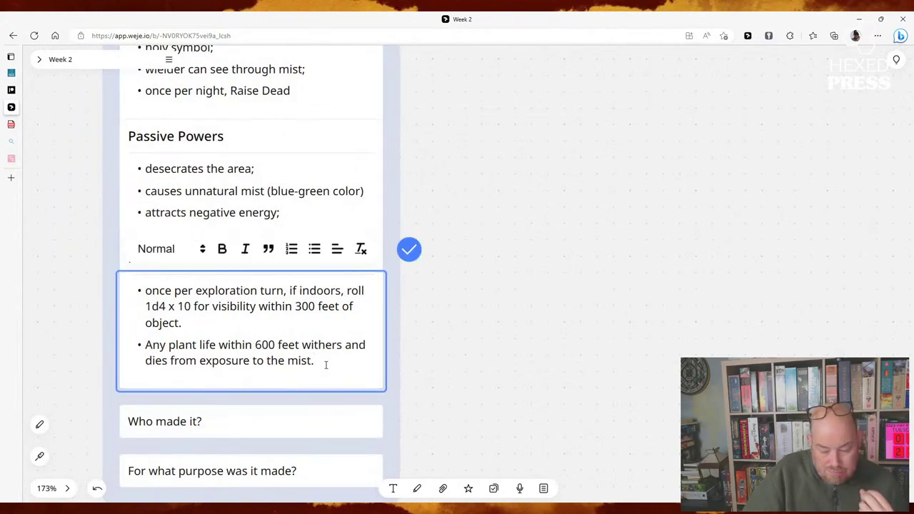
pyautogui.press('Return')
pyautogui.write('Abt')
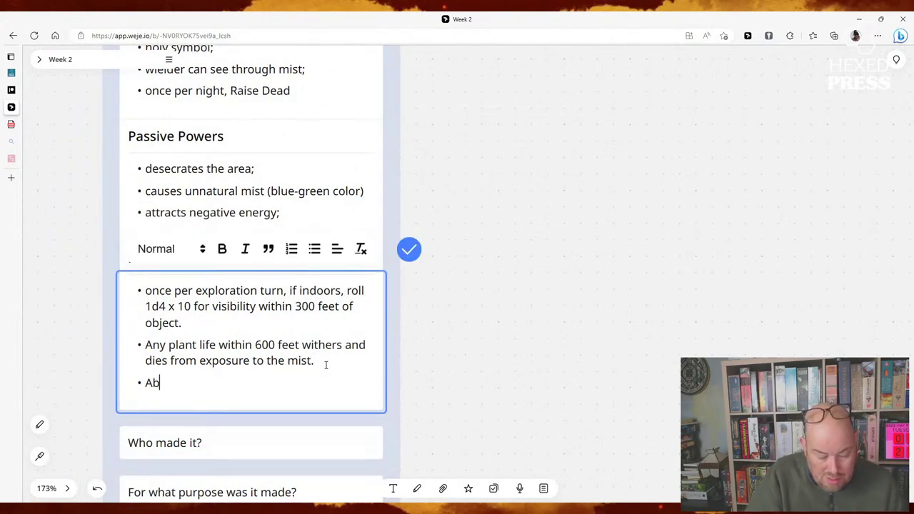
pyautogui.press('BackSpace')
pyautogui.press('BackSpace')
pyautogui.write('ny t')
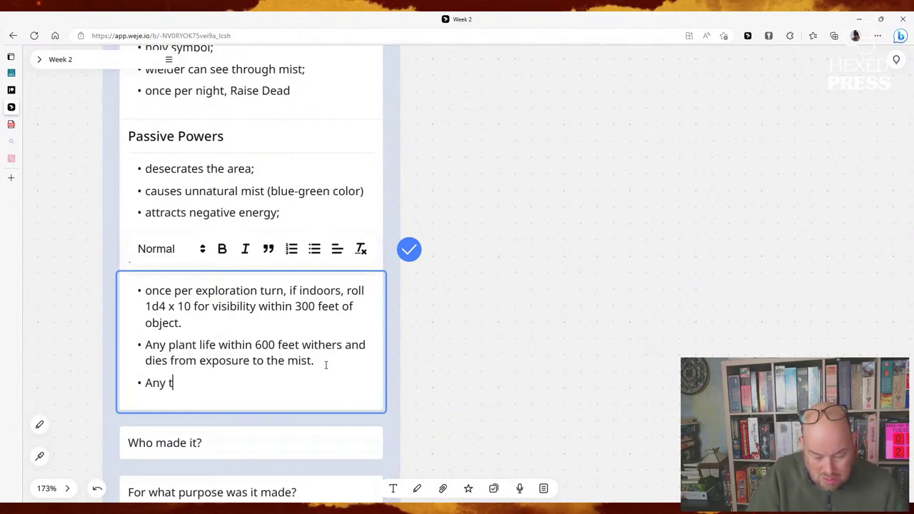
pyautogui.write('eleportatio')
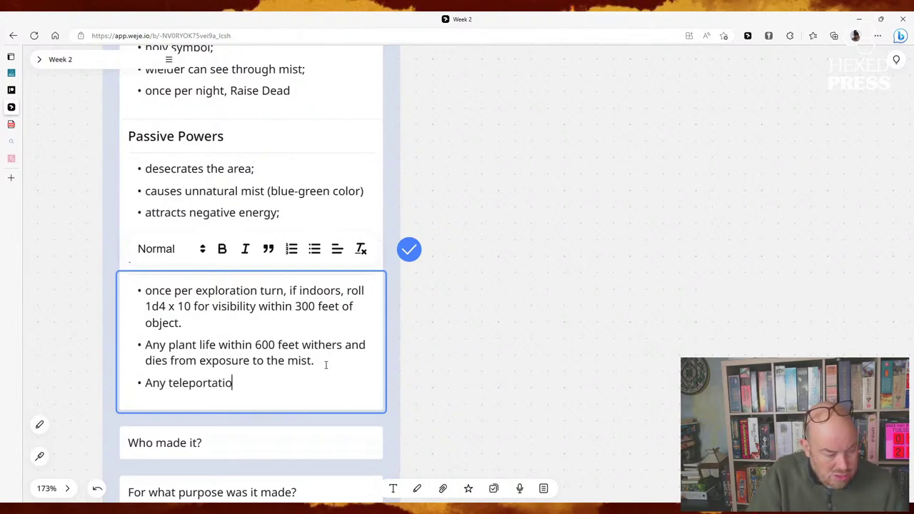
pyautogui.write('n spell (')
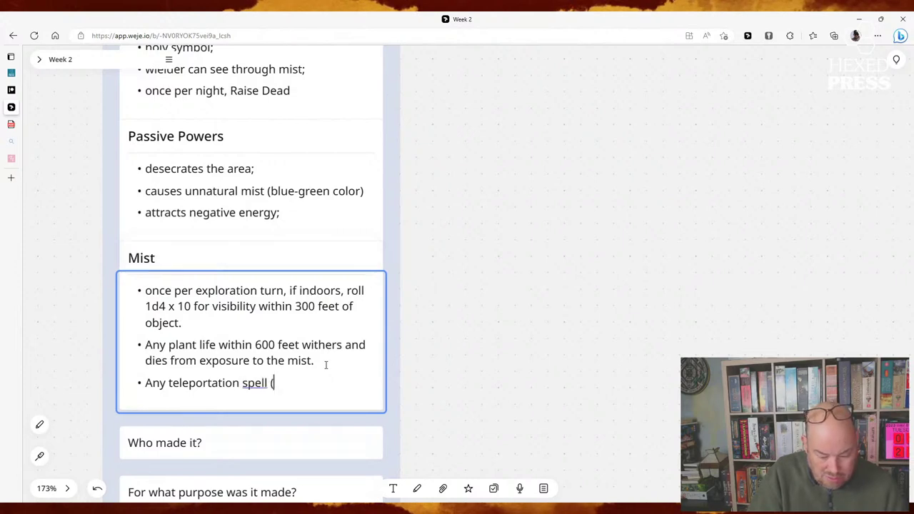
pyautogui.write('including Di')
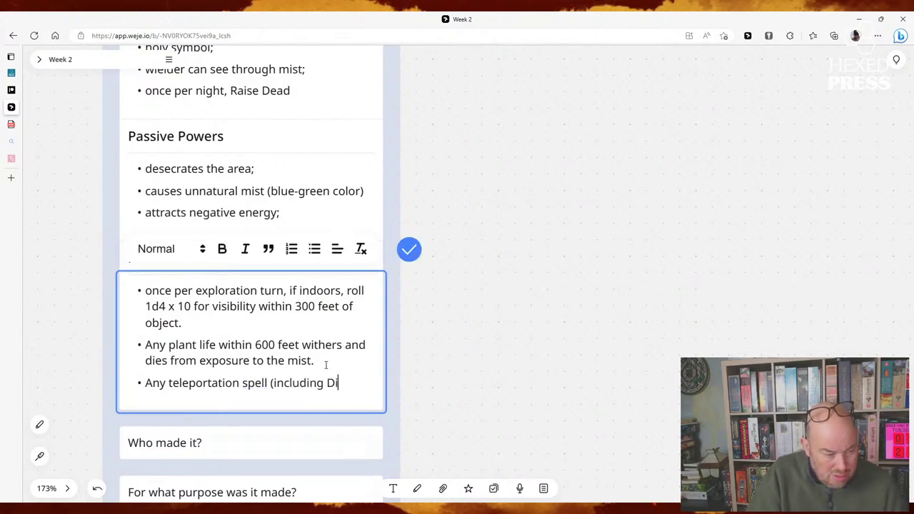
pyautogui.write('mension Door)')
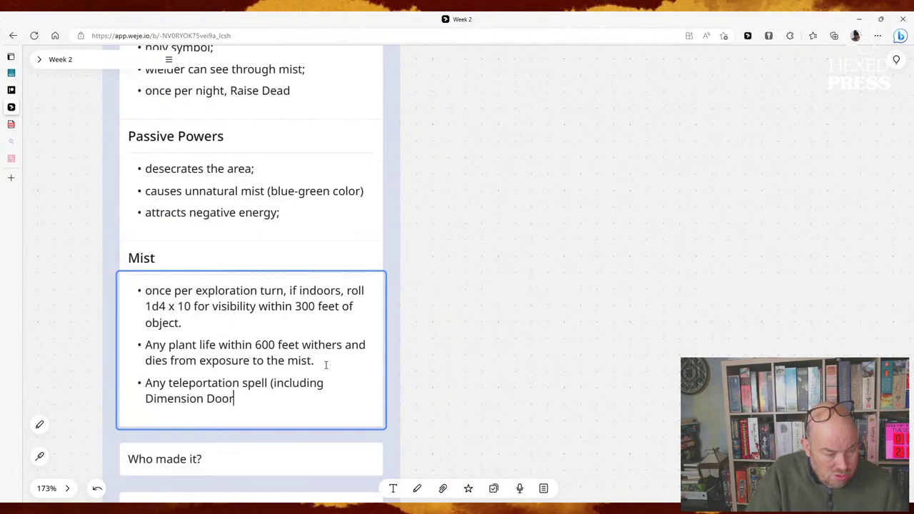
# Step: Continue the bullet with "or spell that opens gateways to other locations or planes, if cast within the mist, will open up a"
pyautogui.write(' or spells')
pyautogui.press('BackSpace')
pyautogui.write('that')
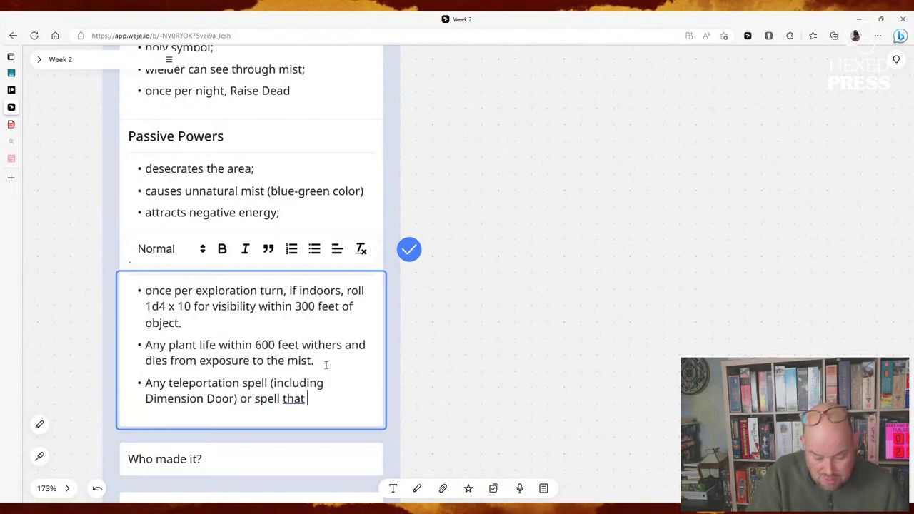
pyautogui.write(' opens gatew')
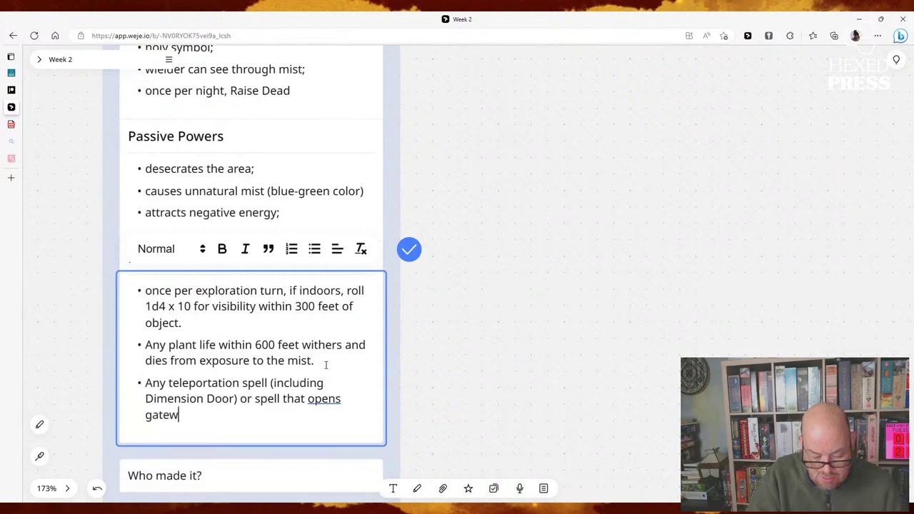
pyautogui.write('ays to other')
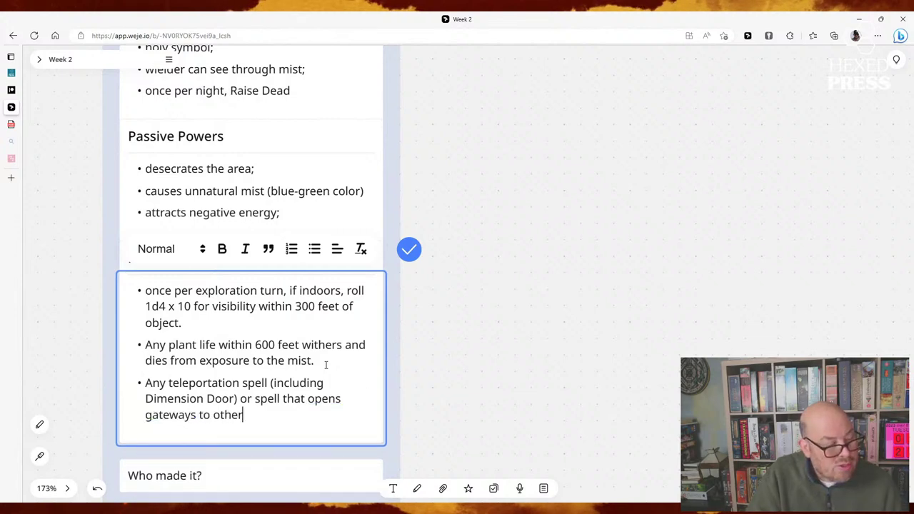
pyautogui.write(' locations or planesm')
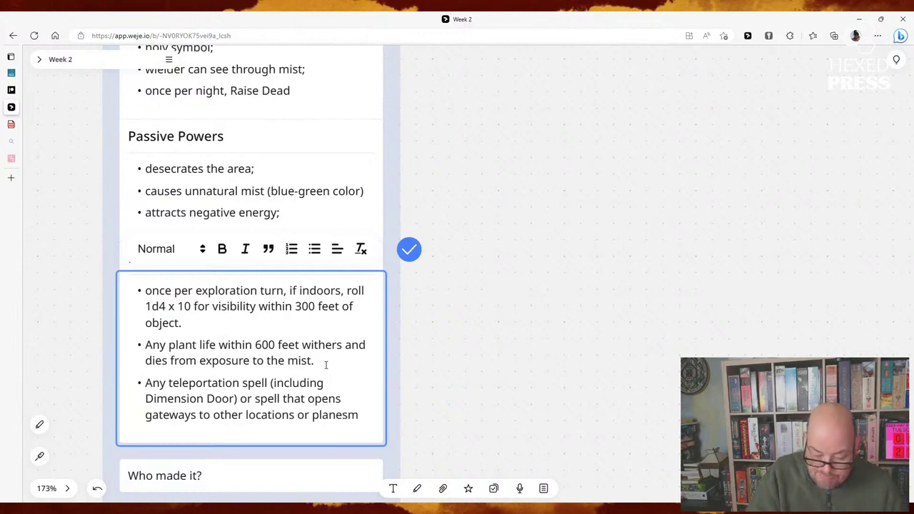
pyautogui.press('BackSpace')
pyautogui.write(', if cast ')
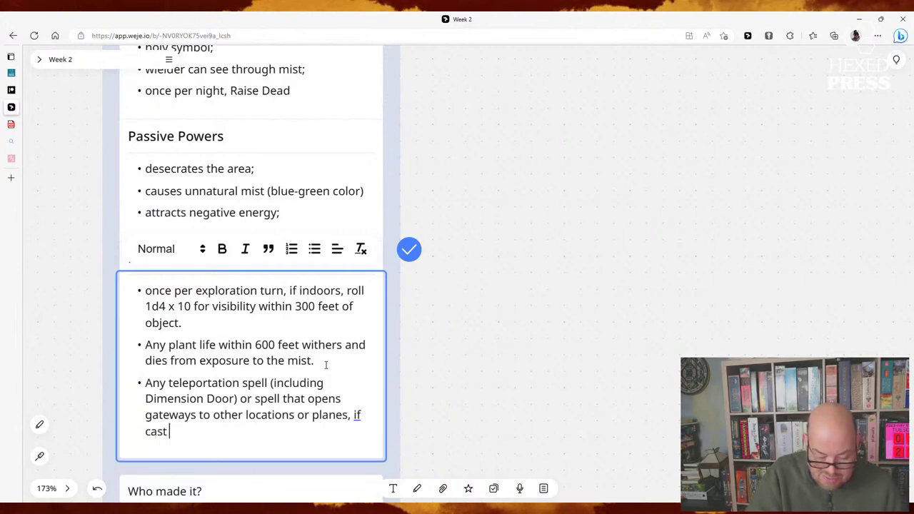
pyautogui.write('wit')
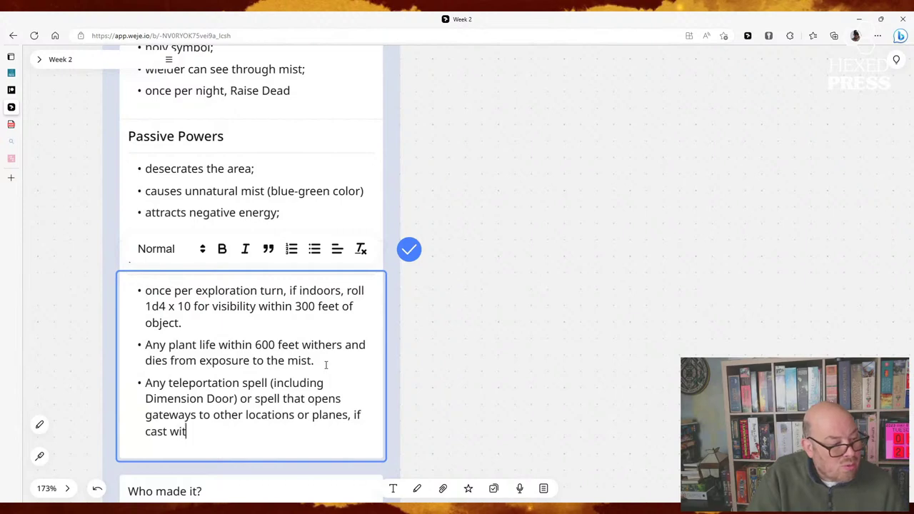
pyautogui.write('hin the mist, will open up a')
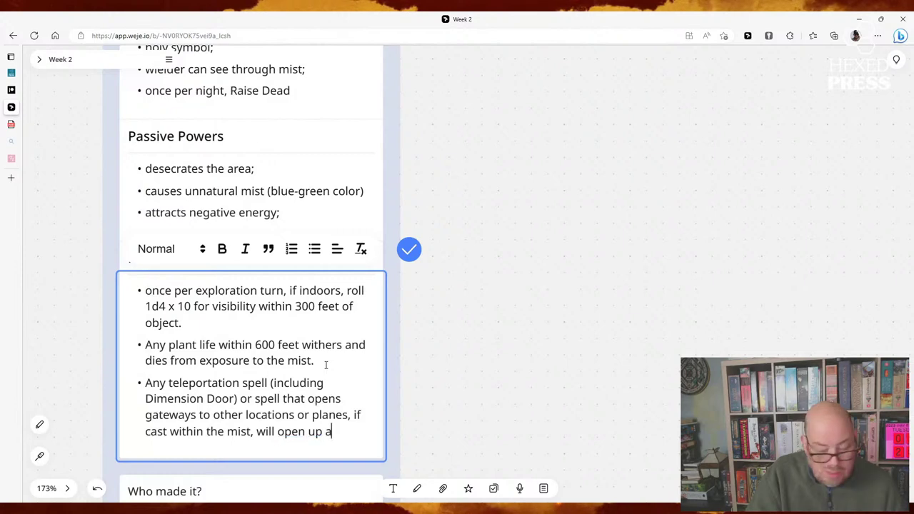
# Step: Replace "open up a" at the end of the teleportation bullet with "either transport or open up a gateway to the Dark Dimension."
pyautogui.press('BackSpace')
pyautogui.press('BackSpace')
pyautogui.press('BackSpace')
pyautogui.press('BackSpace')
pyautogui.press('BackSpace')
pyautogui.press('BackSpace')
pyautogui.press('BackSpace')
pyautogui.write('e')
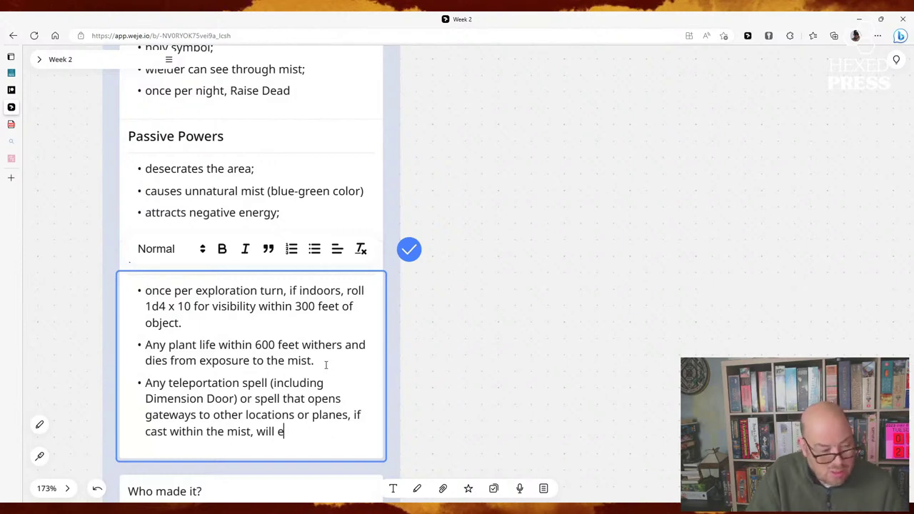
pyautogui.write('ither transport or open up a gateway to')
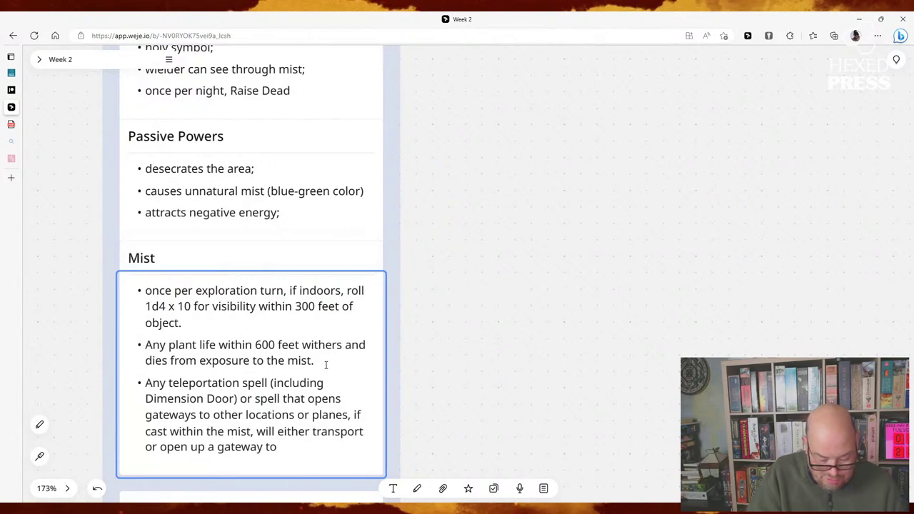
pyautogui.write('the D')
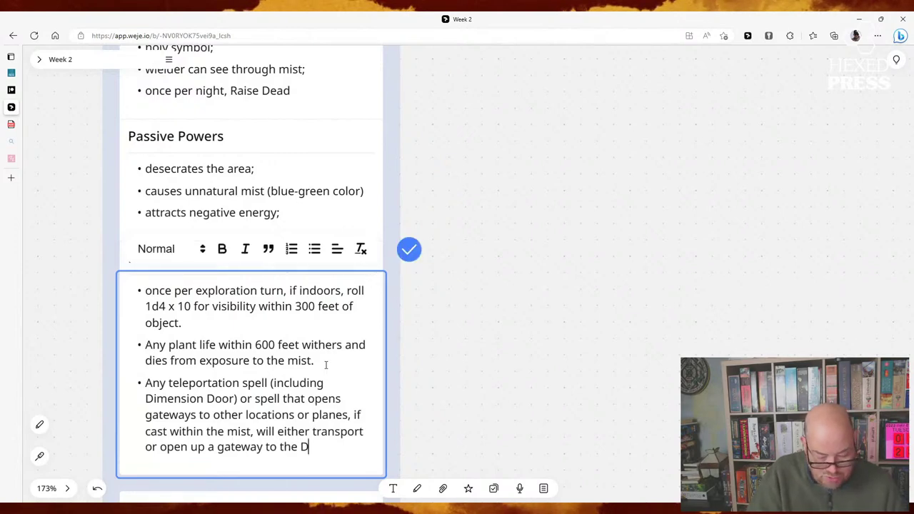
pyautogui.write('ark Dimens')
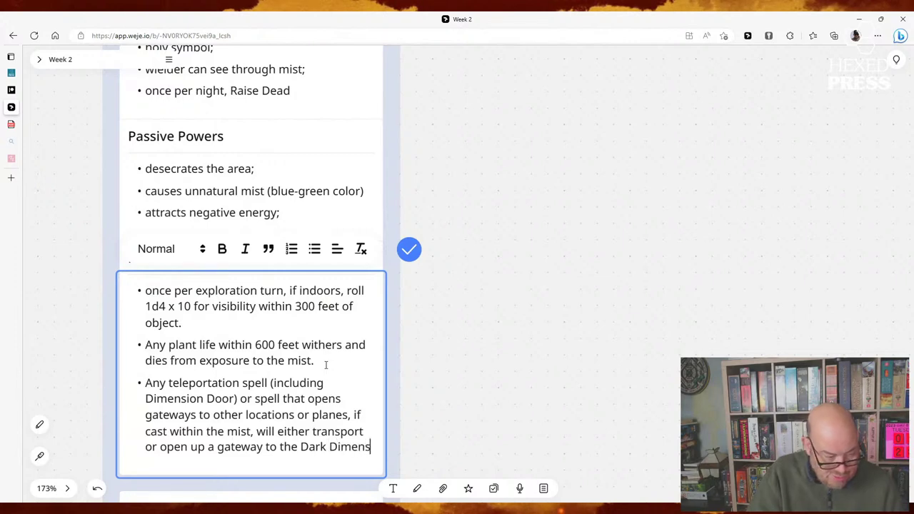
pyautogui.write('ion')
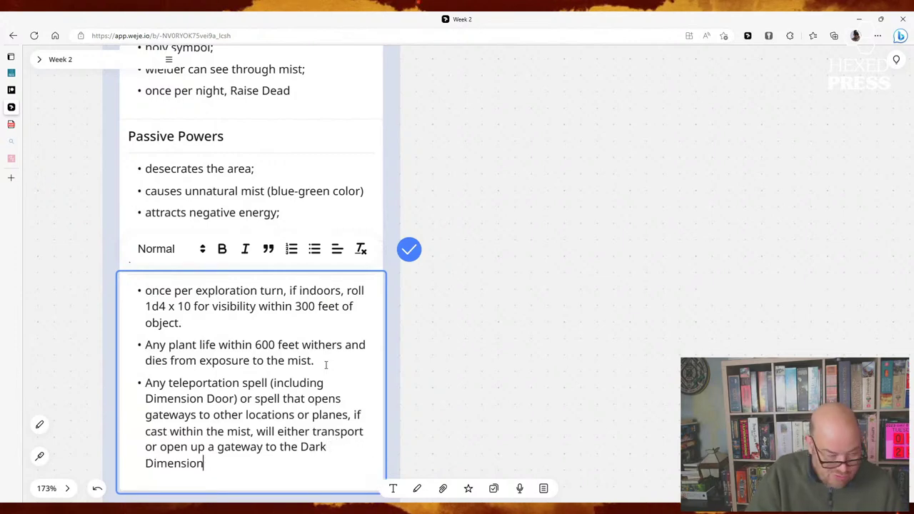
pyautogui.write('.')
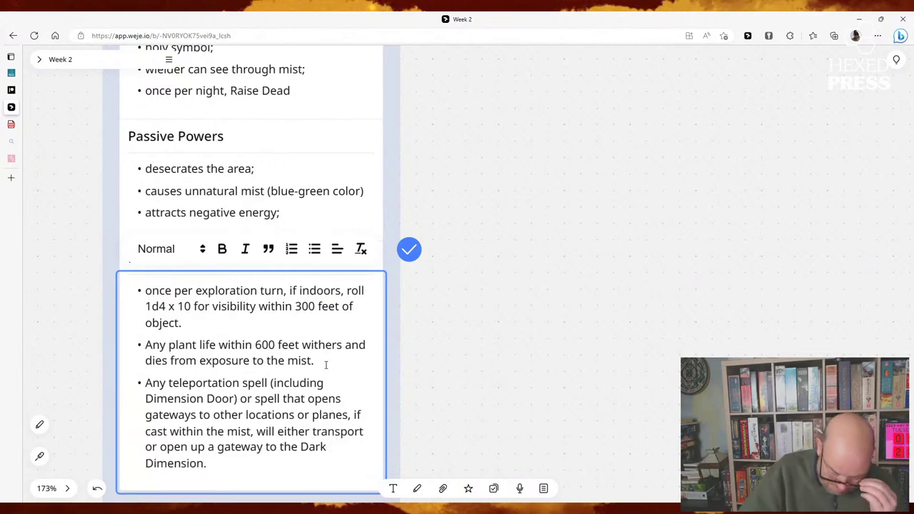
# Step: Replace "Dark Dimension" with "Plane of the Dead" at the end of the teleportation bullet in the "Mist" card
pyautogui.click(486, 390)
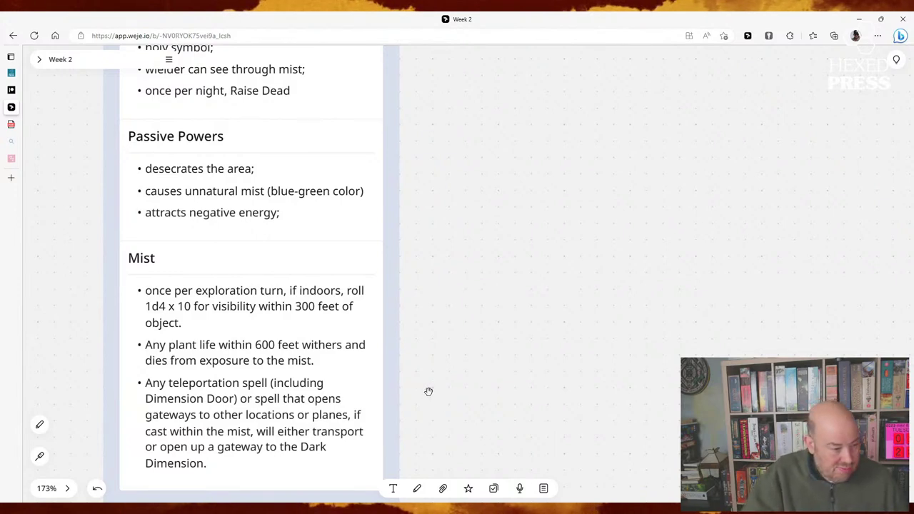
pyautogui.scroll(1, 428, 383)
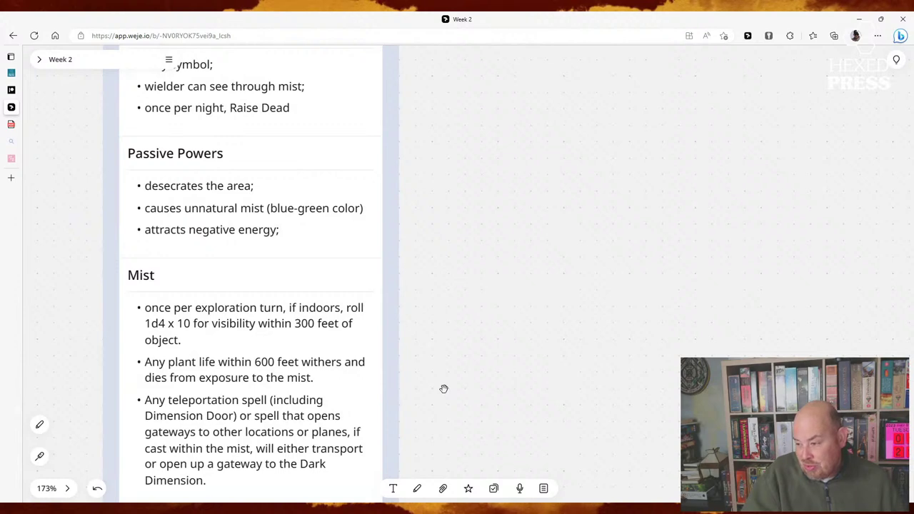
pyautogui.doubleClick(297, 461)
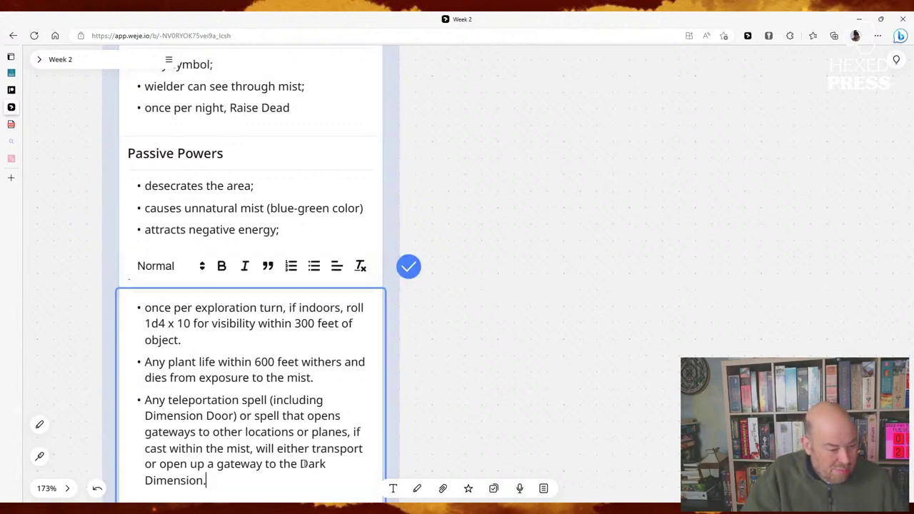
pyautogui.moveTo(299, 464); pyautogui.dragTo(203, 480)
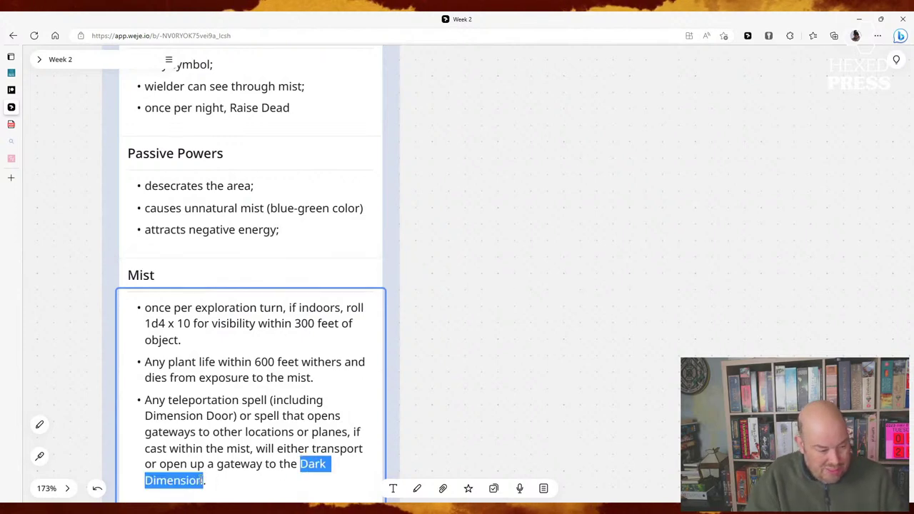
pyautogui.write('Plane of the Dead')
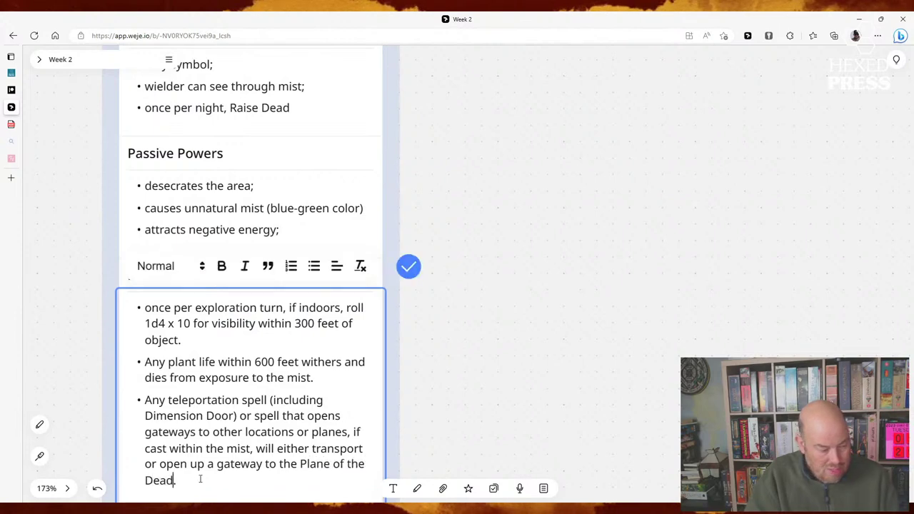
pyautogui.click(461, 430)
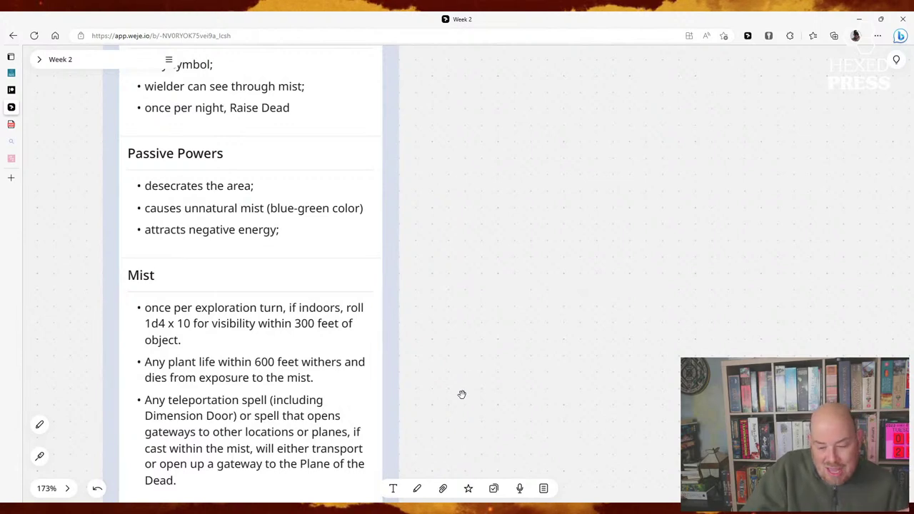
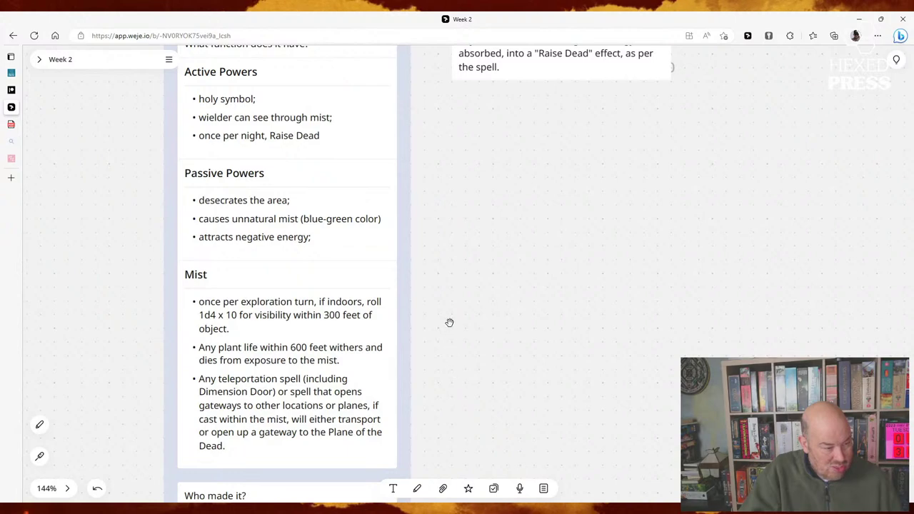
# Step: Change the Raise Dead bullet under "Active Powers" to read "once per week, Raise Dead"
pyautogui.scroll(-2, 449, 323)
pyautogui.moveTo(465, 259); pyautogui.dragTo(475, 369)
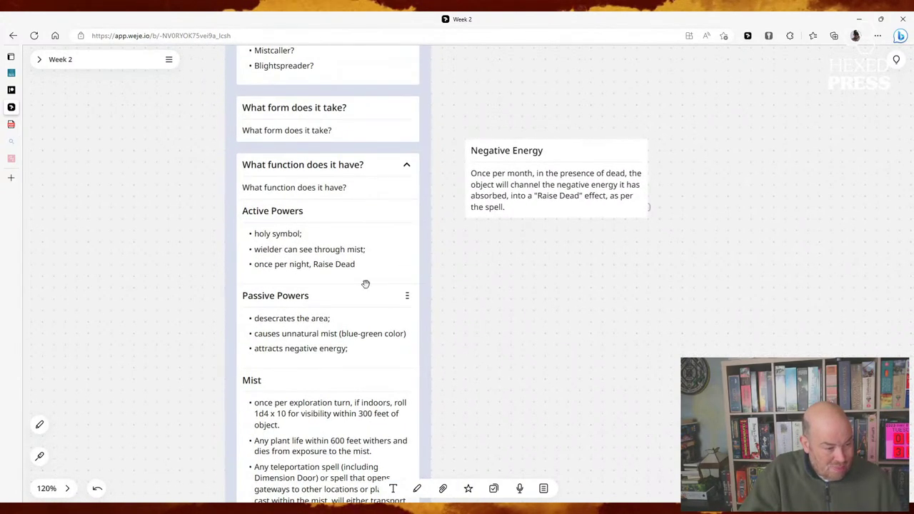
pyautogui.click(310, 265)
pyautogui.click(300, 265)
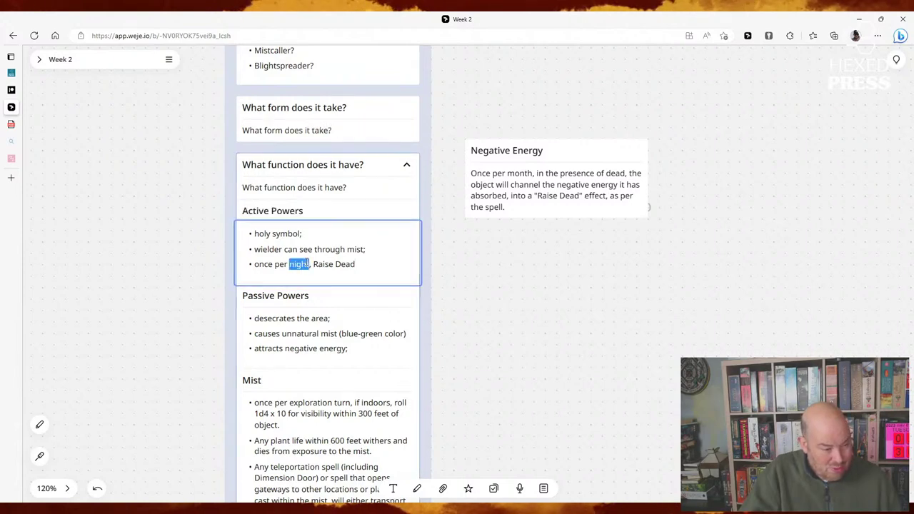
pyautogui.doubleClick(299, 264)
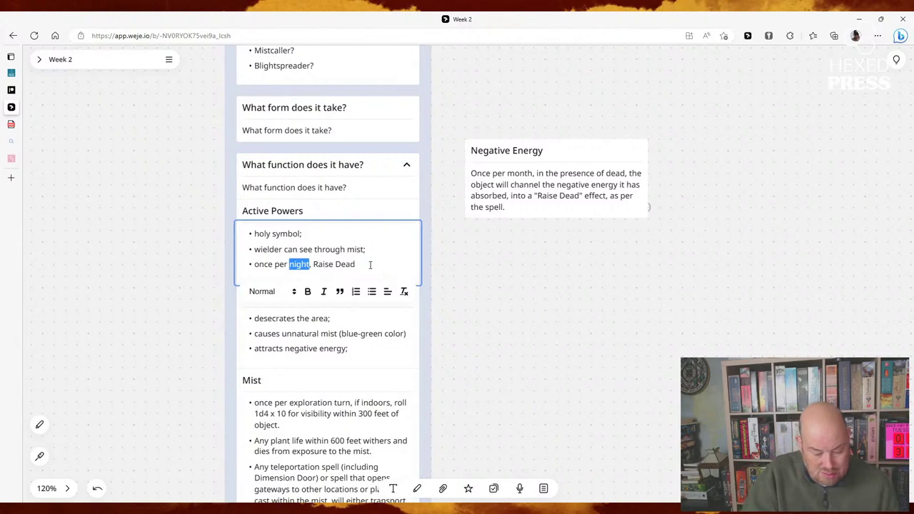
pyautogui.write('week,')
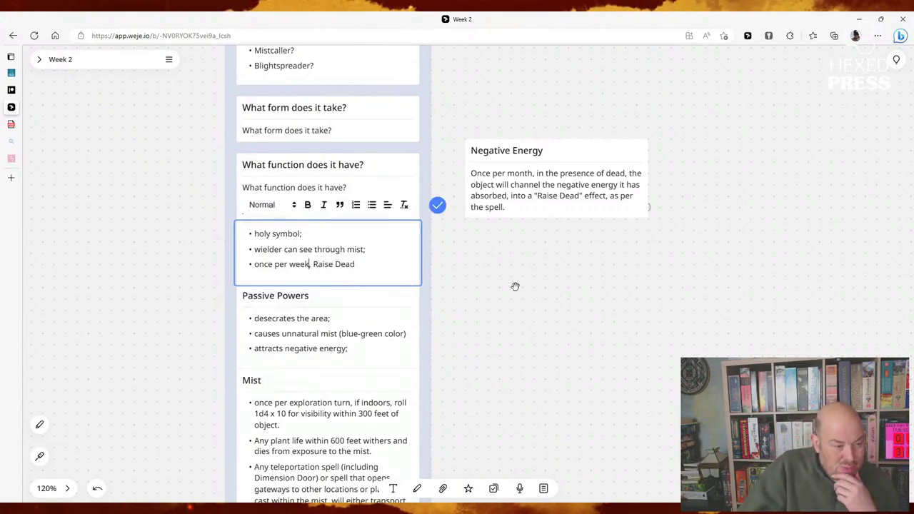
pyautogui.click(471, 283)
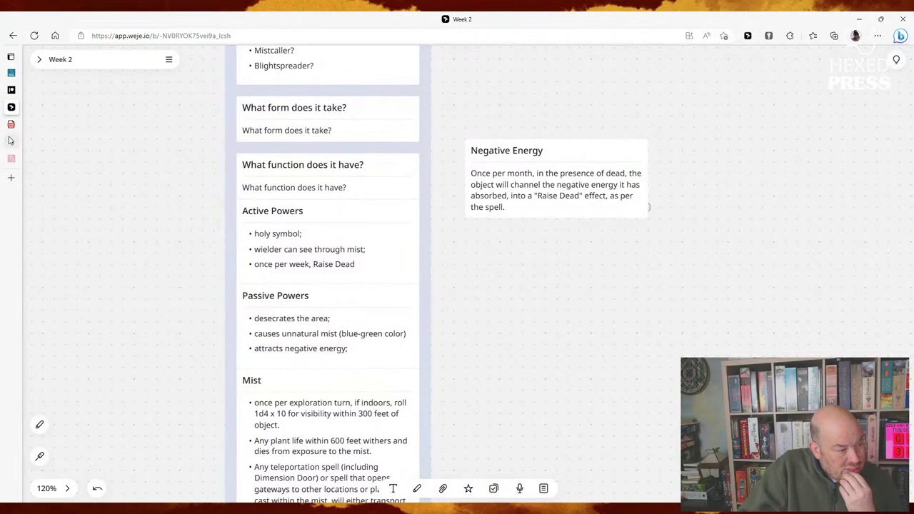
# Step: Close the unneeded search tab, switch to the Expert Rulebook PDF and read the enlarged Raise Dead description on PDF page 16
pyautogui.moveTo(25, 145)
pyautogui.click(110, 141)
pyautogui.click(47, 124)
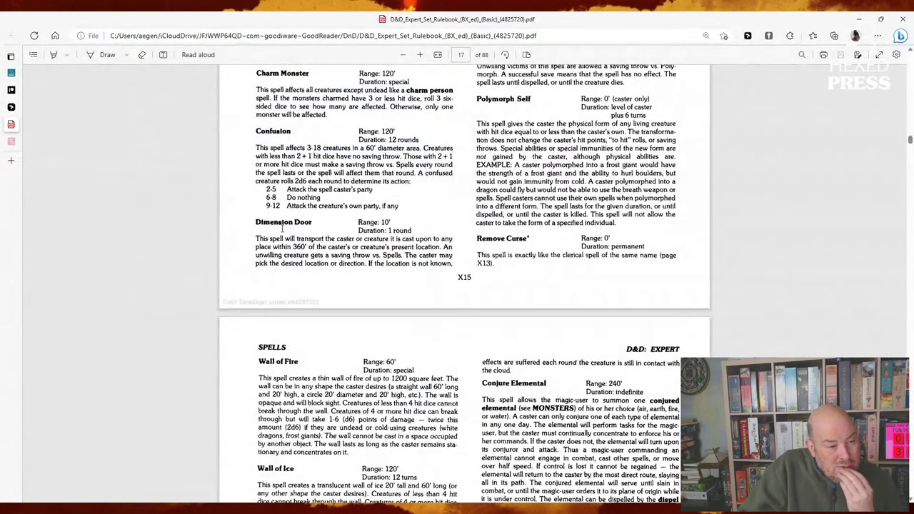
pyautogui.scroll(1, 282, 229)
pyautogui.scroll(10, 282, 229)
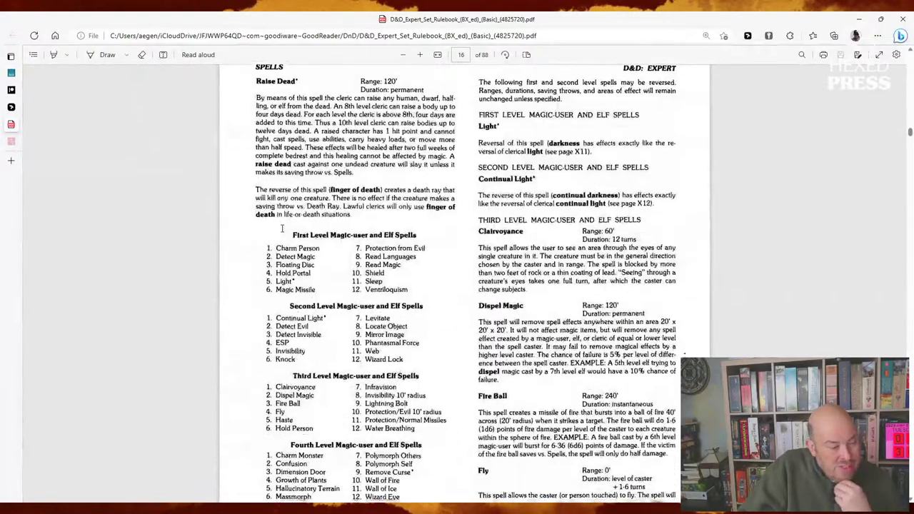
pyautogui.scroll(-2, 282, 228)
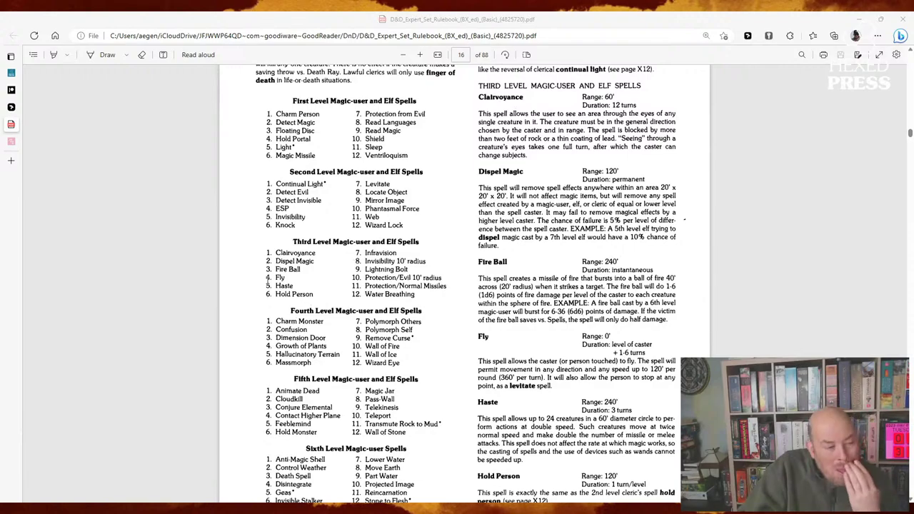
pyautogui.scroll(3, 249, 296)
pyautogui.scroll(5, 267, 280)
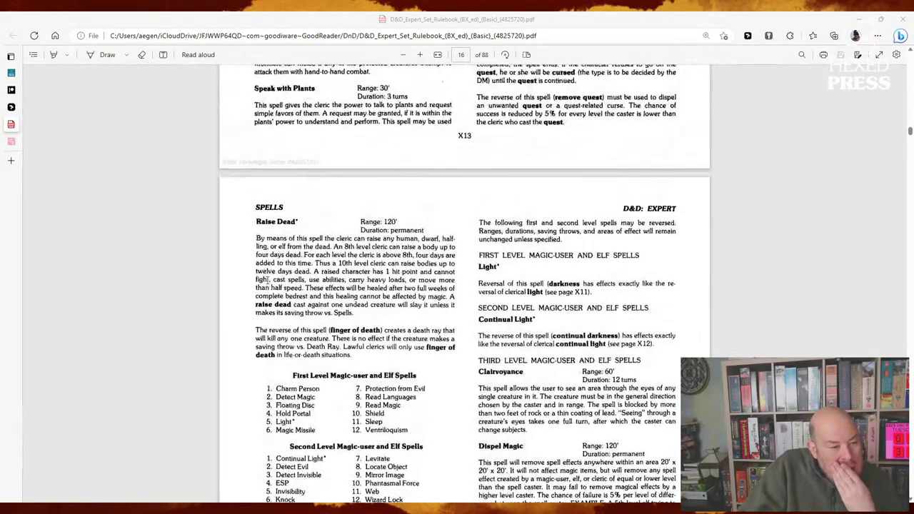
pyautogui.scroll(-6, 267, 280)
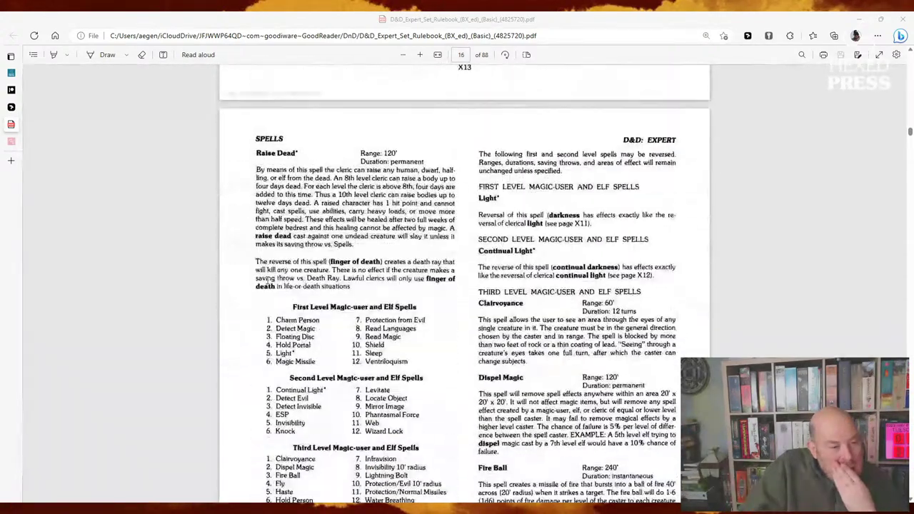
pyautogui.scroll(5, 267, 280)
pyautogui.scroll(-3, 267, 280)
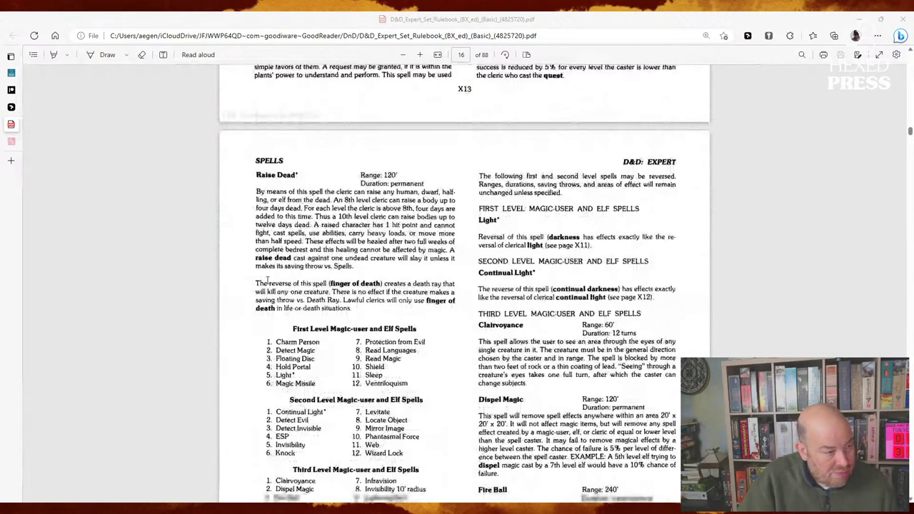
pyautogui.scroll(-1, 267, 280)
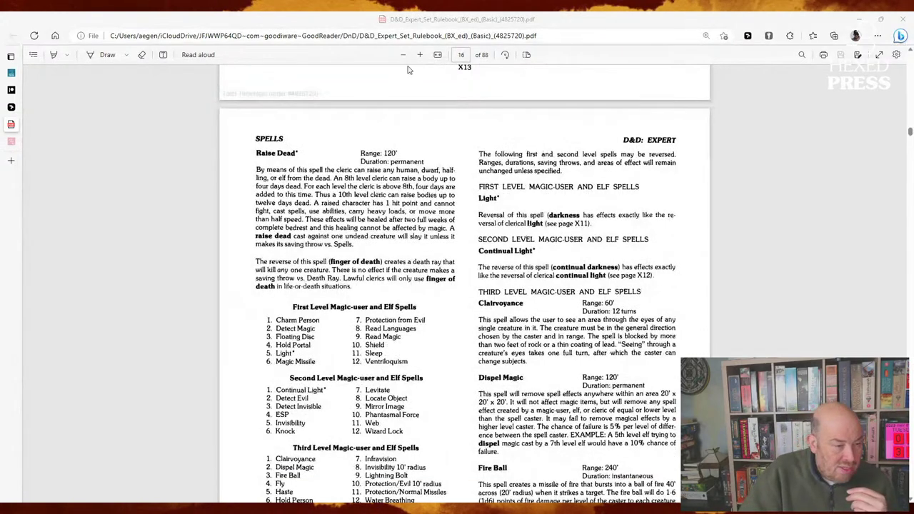
pyautogui.click(419, 54)
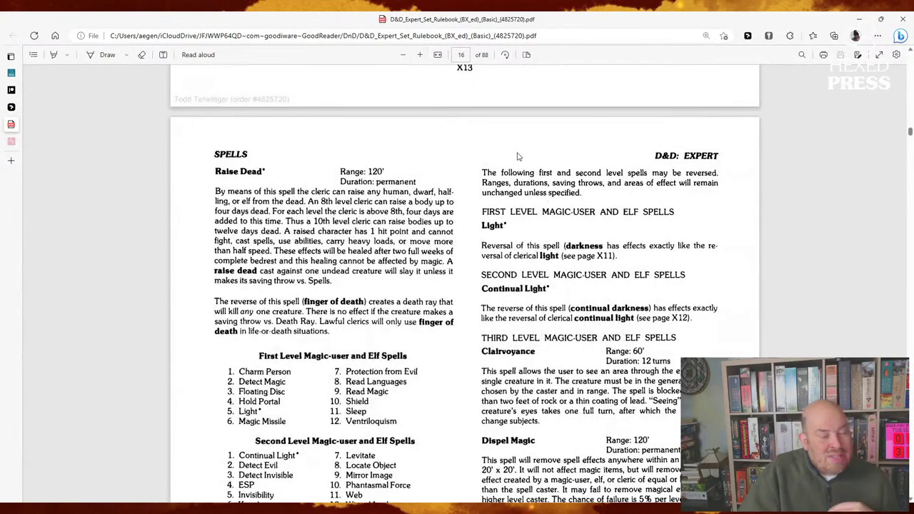
pyautogui.scroll(-1, 518, 157)
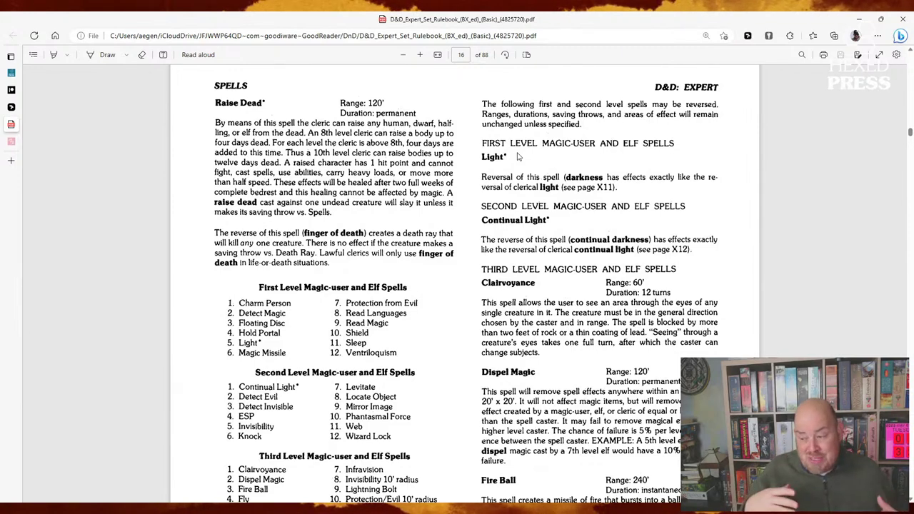
pyautogui.hotkey('ctrl', '+')
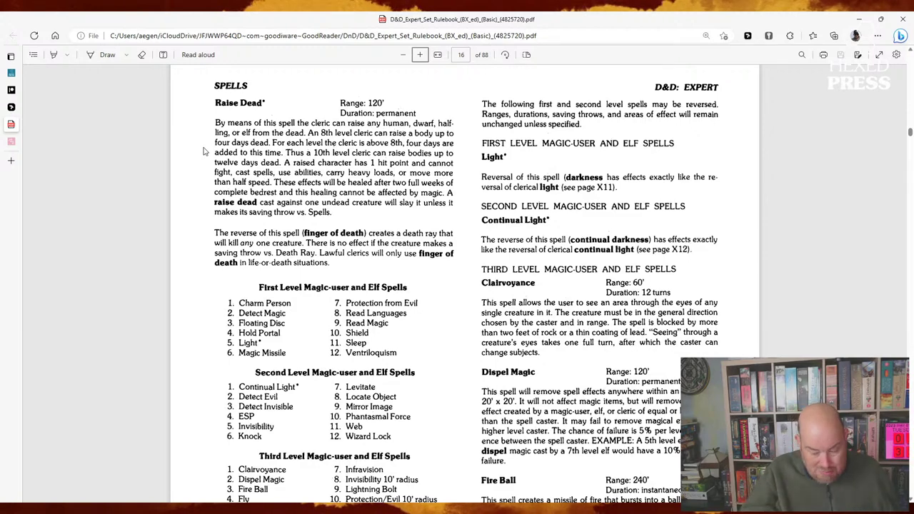
# Step: Look back through the clerical spell descriptions to the first to fifth level clerical spell lists on page X11
pyautogui.scroll(-2, 205, 156)
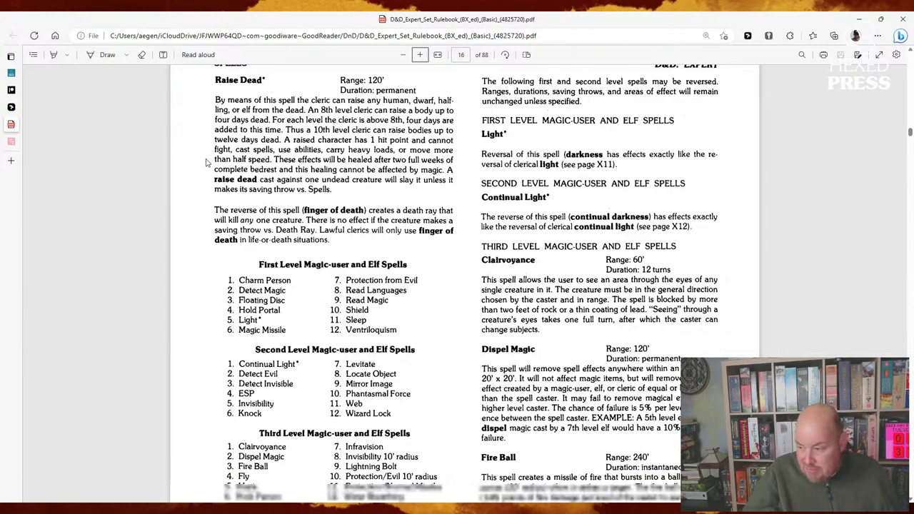
pyautogui.scroll(8, 207, 163)
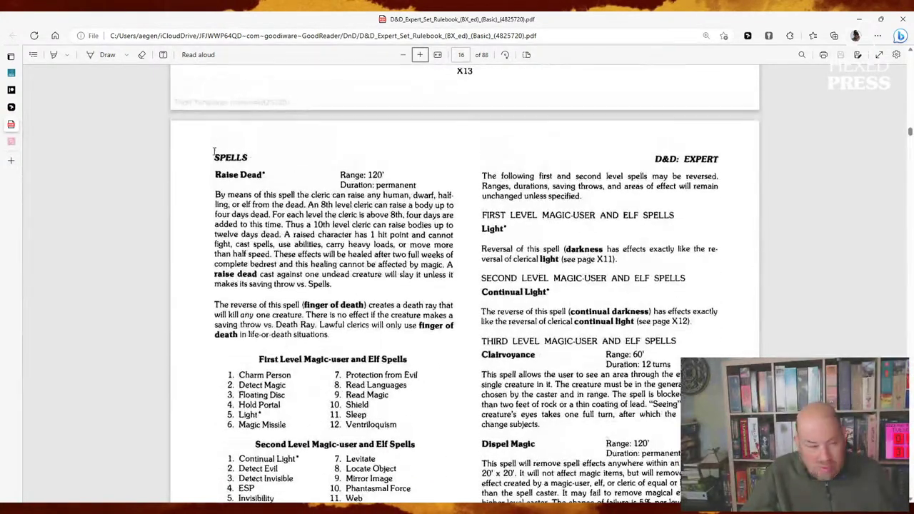
pyautogui.scroll(8, 214, 153)
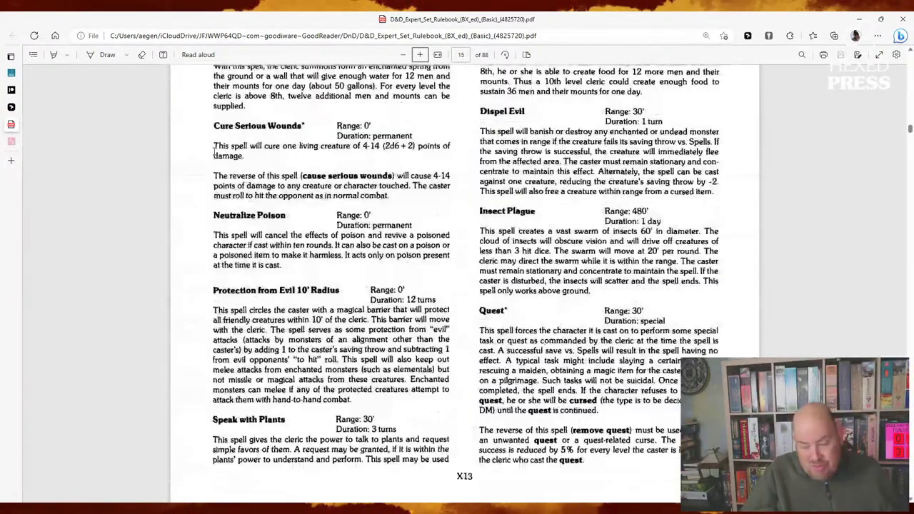
pyautogui.scroll(10, 213, 150)
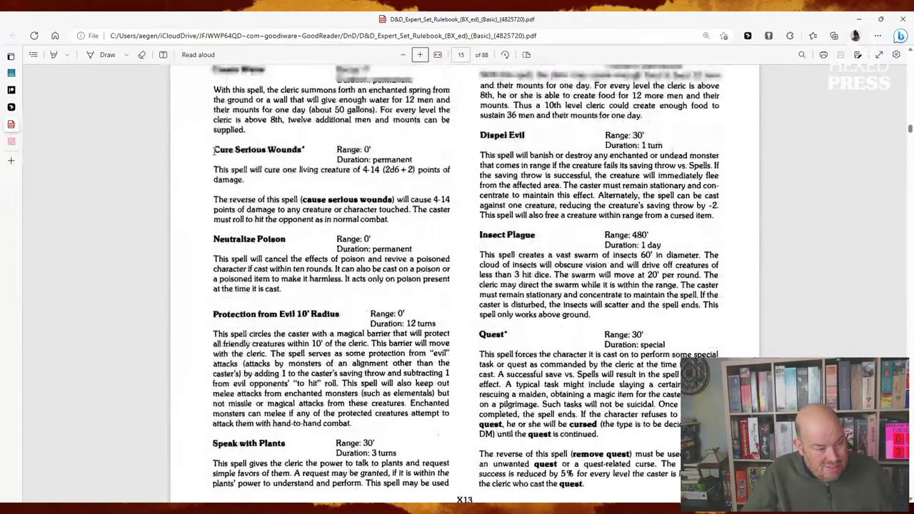
pyautogui.scroll(20, 213, 150)
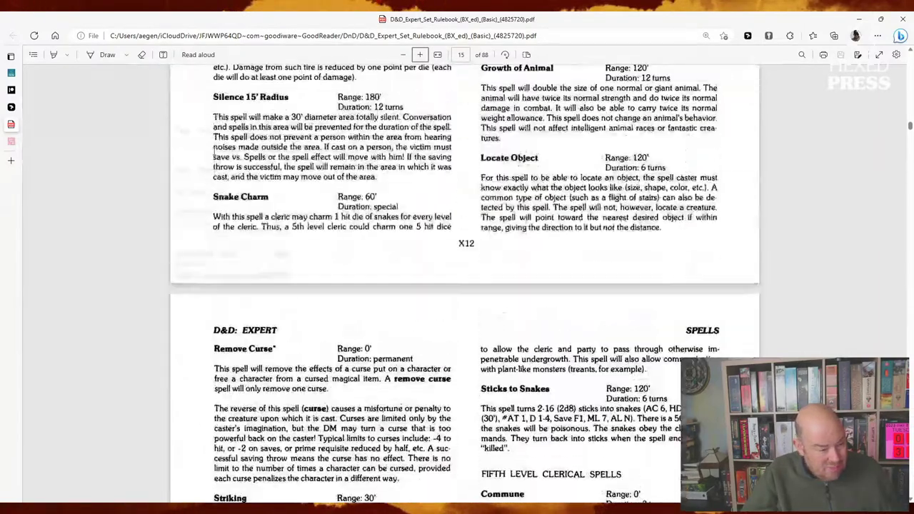
pyautogui.scroll(12, 214, 150)
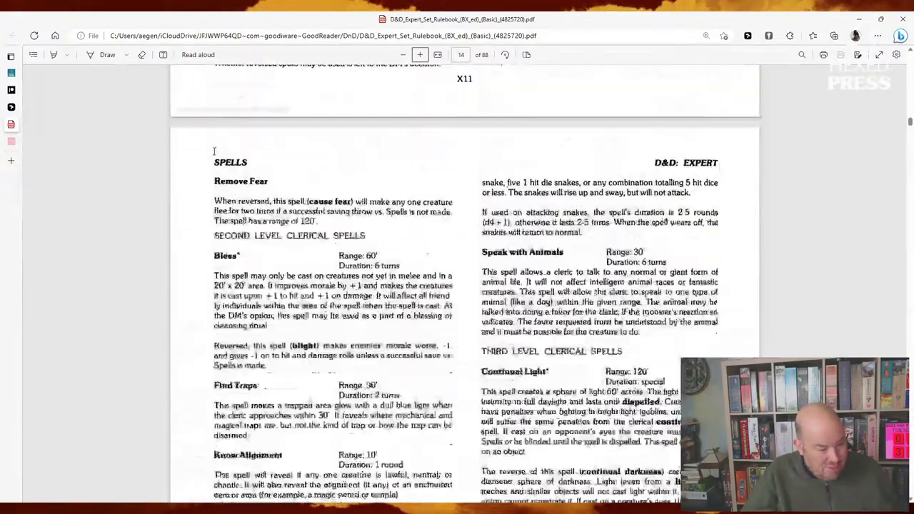
pyautogui.scroll(6, 213, 151)
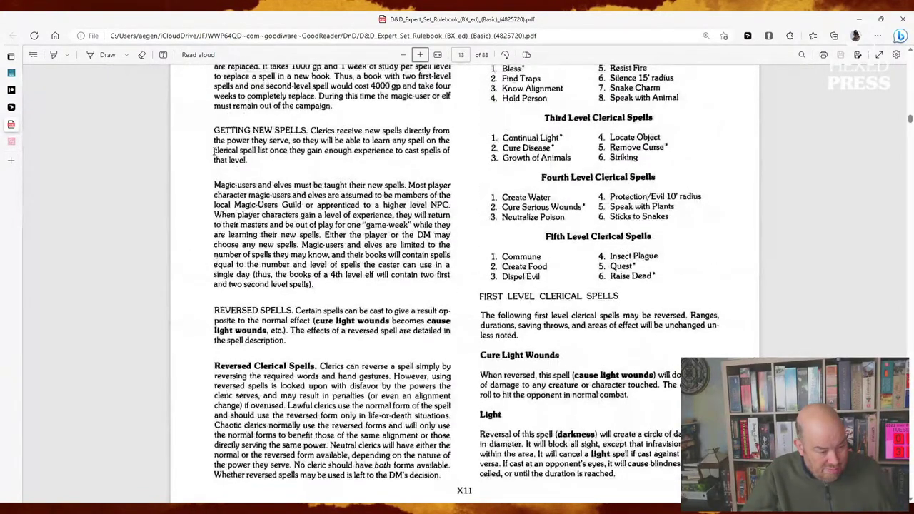
pyautogui.scroll(4, 213, 151)
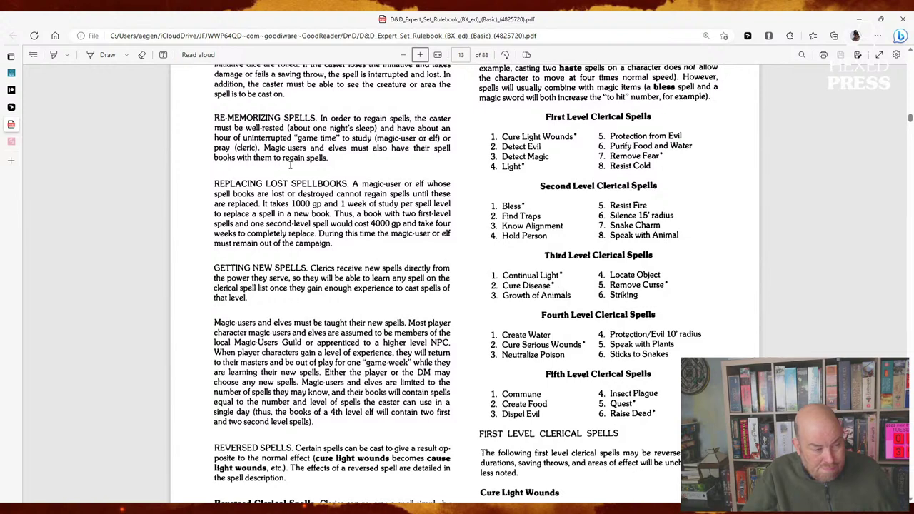
# Step: Return to the Week 2 board and change the last bullet under "Active Powers" to "once per week, Create Dead"
pyautogui.click(13, 74)
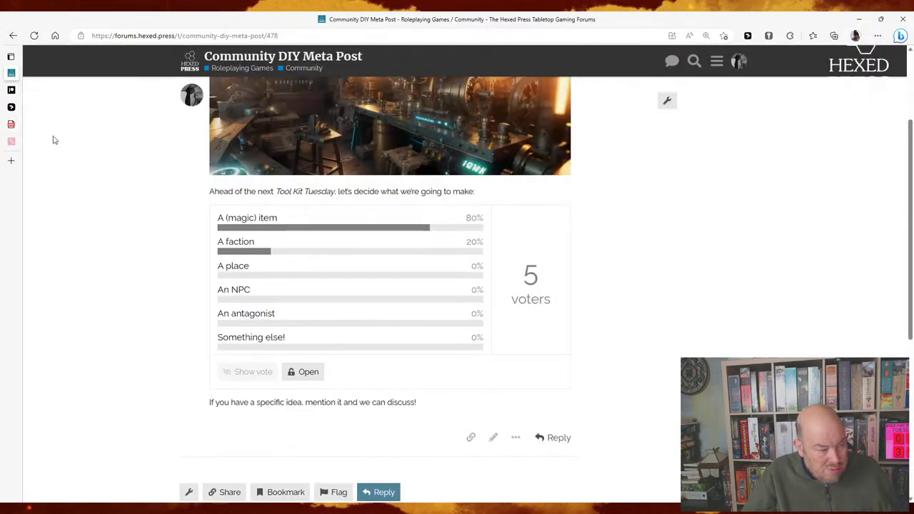
pyautogui.click(39, 94)
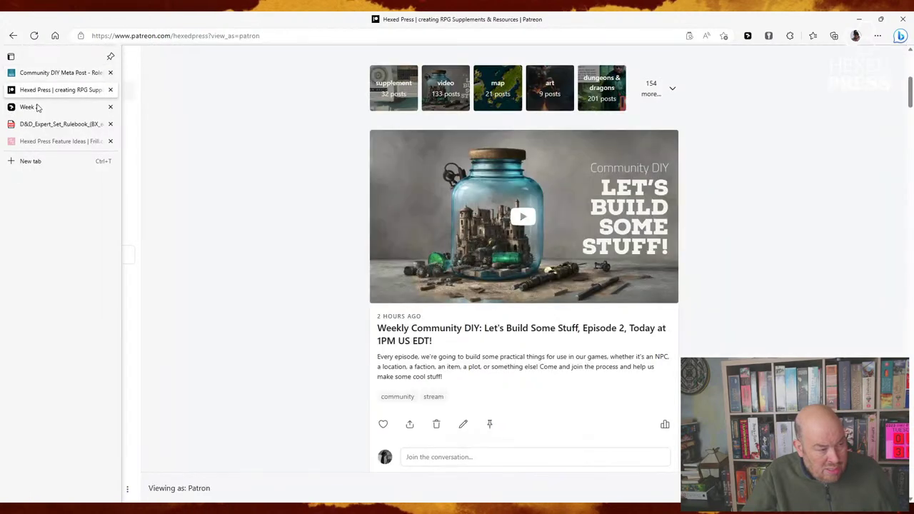
pyautogui.click(35, 108)
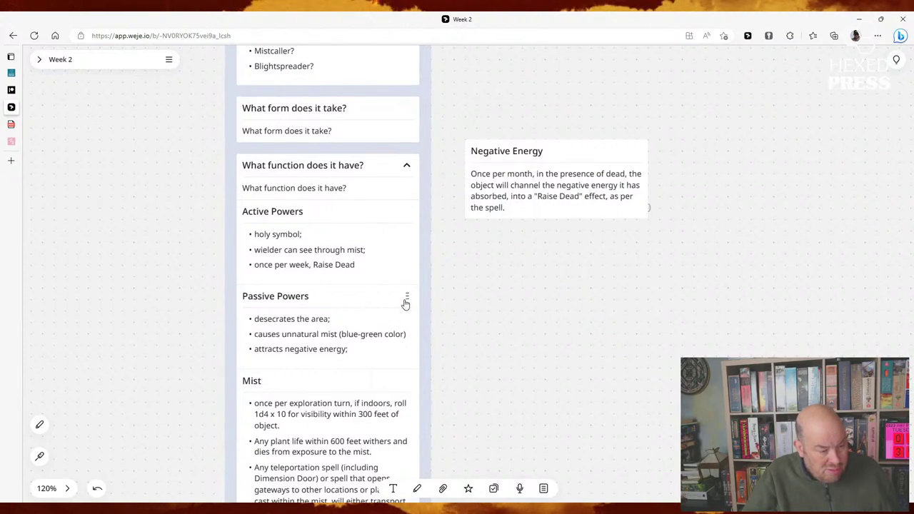
pyautogui.click(339, 266)
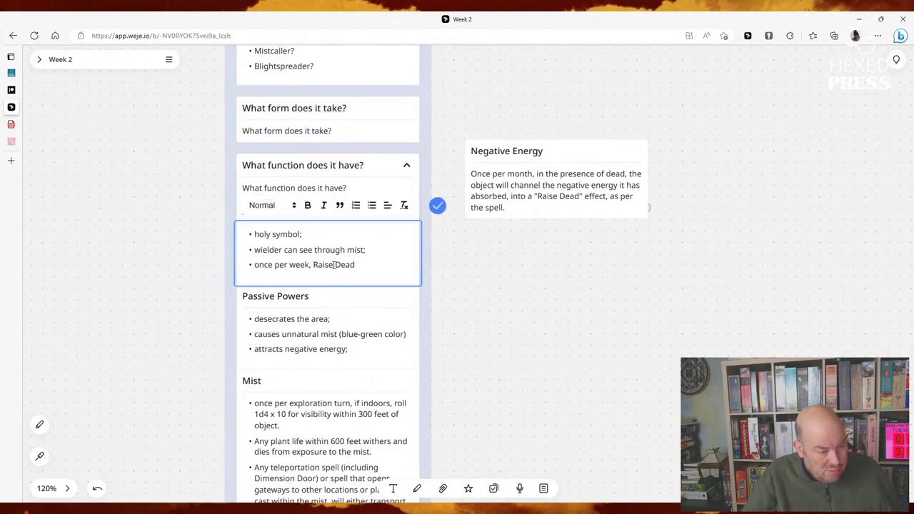
pyautogui.moveTo(333, 265); pyautogui.dragTo(315, 265)
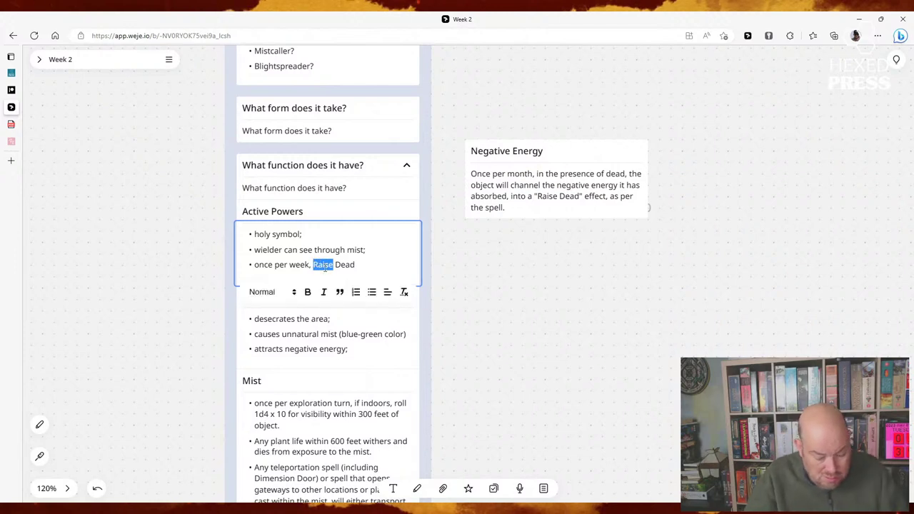
pyautogui.write('Create')
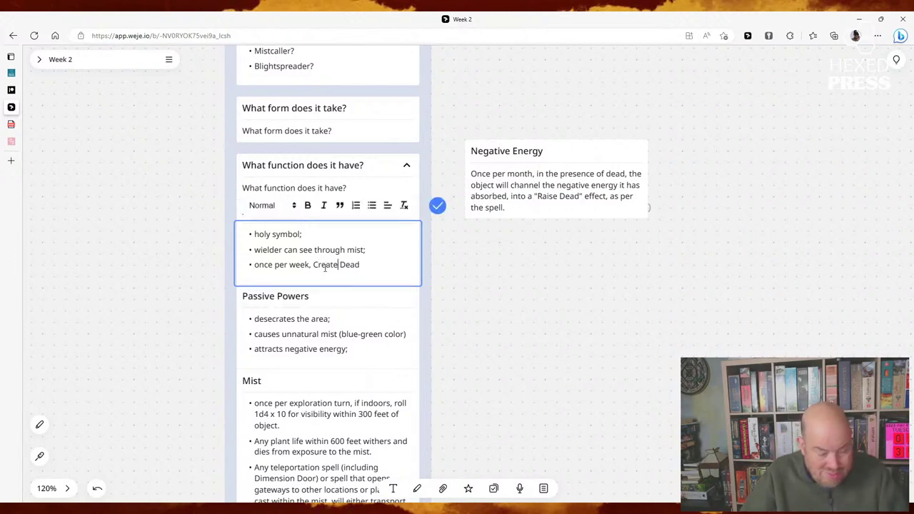
pyautogui.click(488, 310)
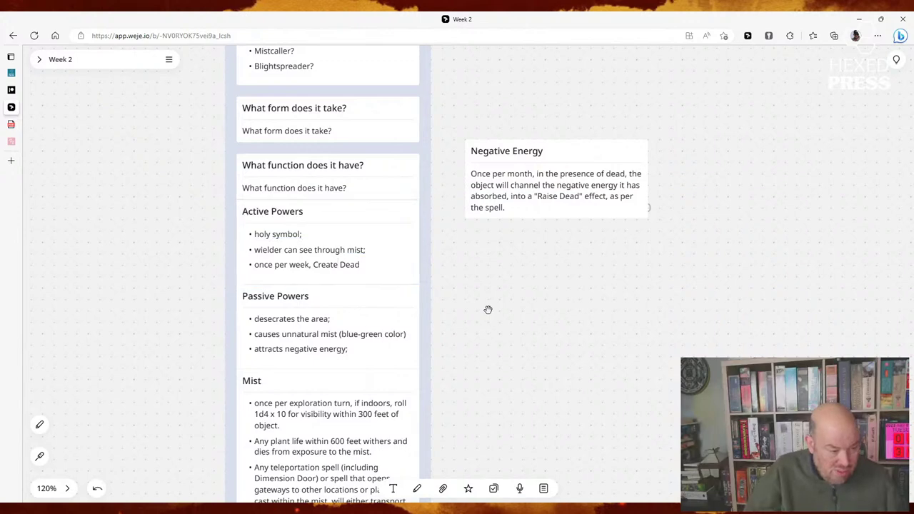
# Step: Rename the quoted effect in the "Negative Energy" card to "Create Dead"
pyautogui.click(535, 199)
pyautogui.click(537, 197)
pyautogui.moveTo(538, 196); pyautogui.dragTo(558, 196)
pyautogui.write('Create')
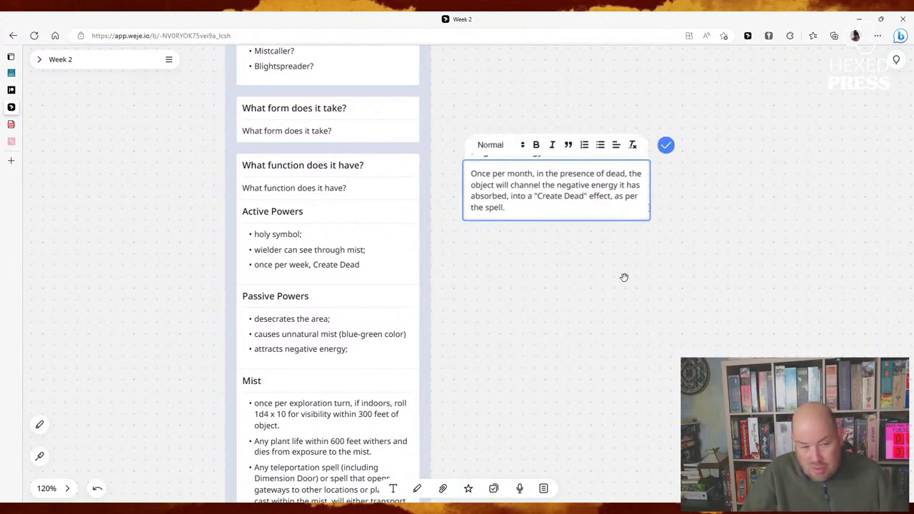
pyautogui.click(653, 285)
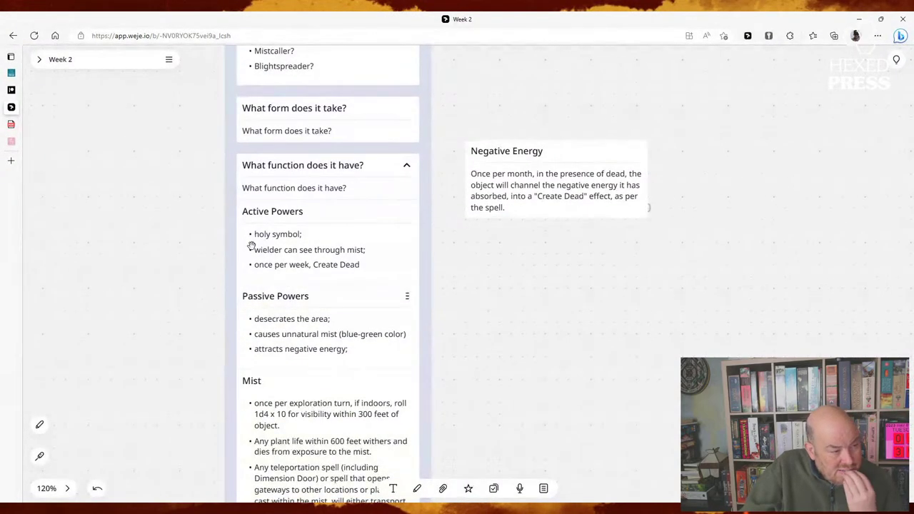
# Step: Switch to the Expert Rulebook PDF and look through the magic-user and elf spell lists on page X14 for Animate Dead
pyautogui.click(23, 125)
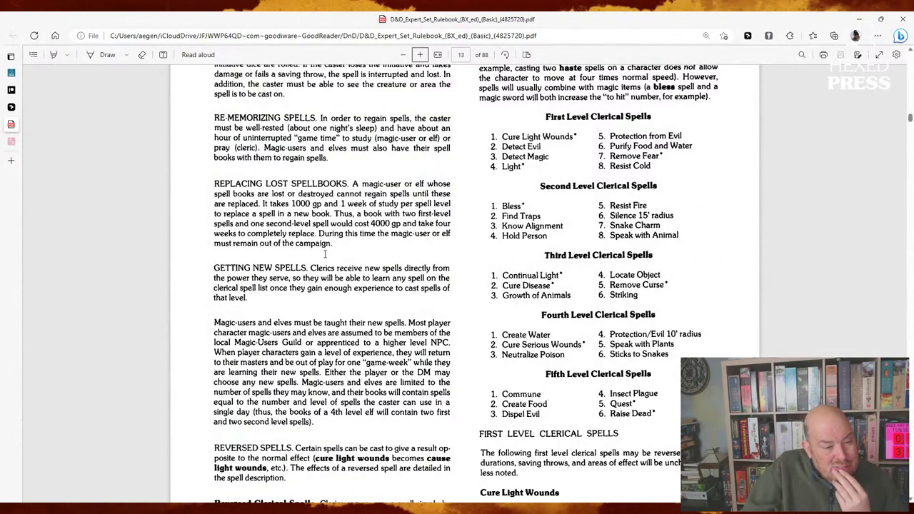
pyautogui.scroll(-10, 324, 254)
pyautogui.scroll(-20, 363, 309)
pyautogui.scroll(-3, 362, 309)
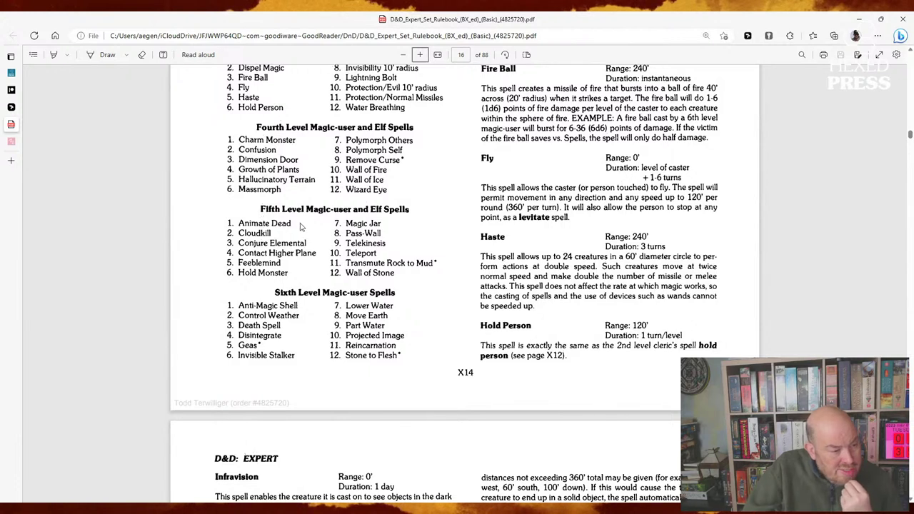
pyautogui.moveTo(291, 223); pyautogui.dragTo(240, 223)
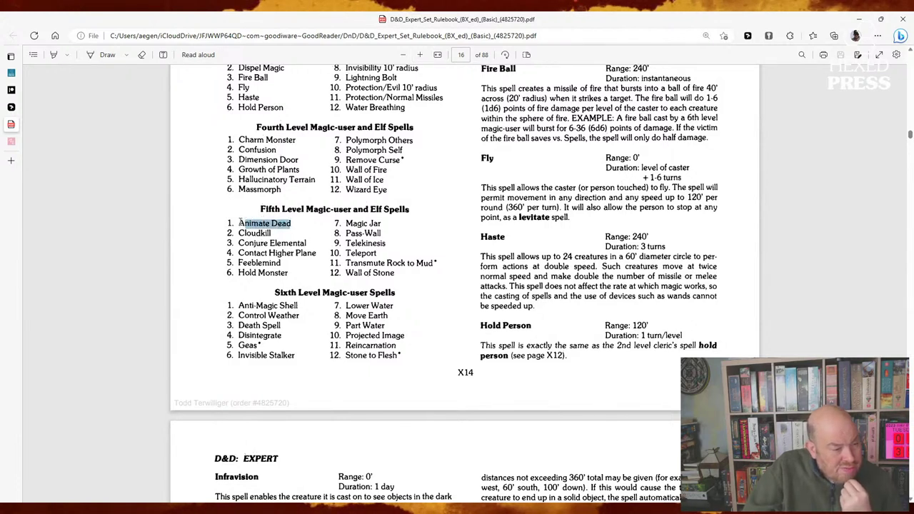
pyautogui.doubleClick(240, 222)
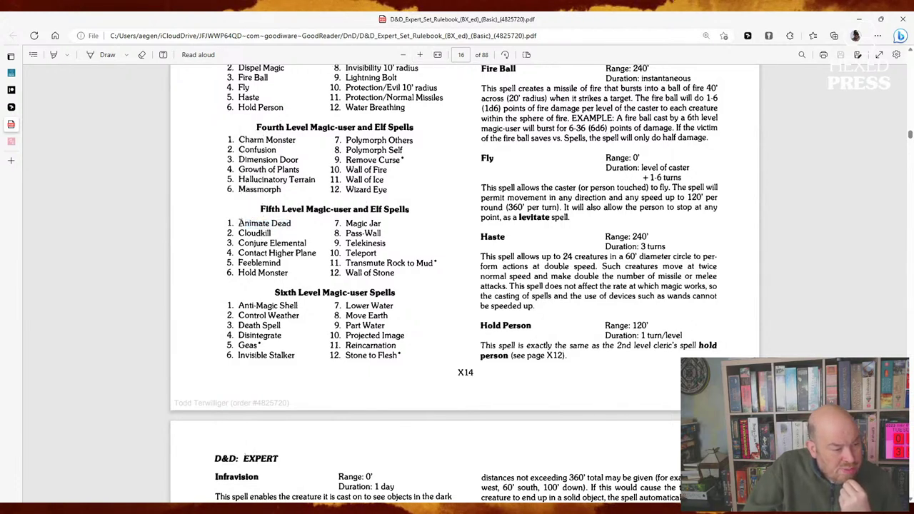
pyautogui.click(410, 238)
# Step: Find and read the Animate Dead description among the fifth level magic-user and elf spells on page X16
pyautogui.scroll(-7, 411, 237)
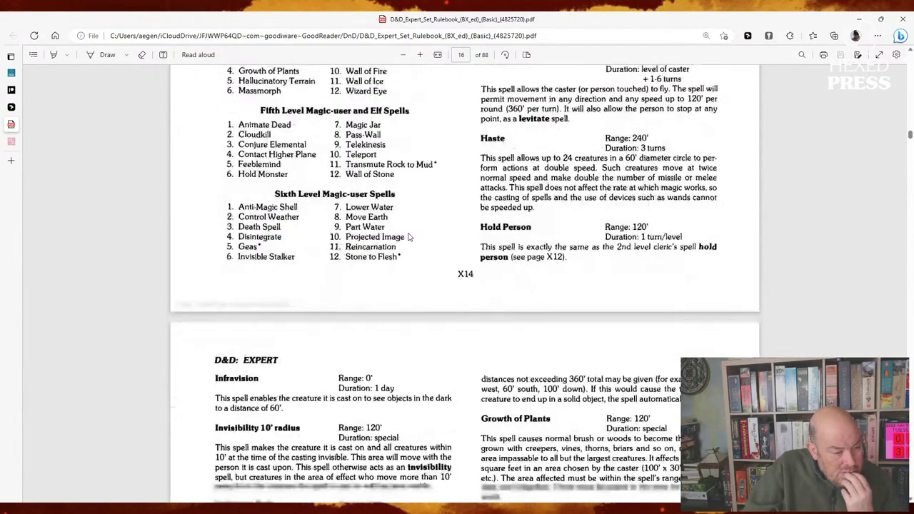
pyautogui.scroll(-15, 410, 236)
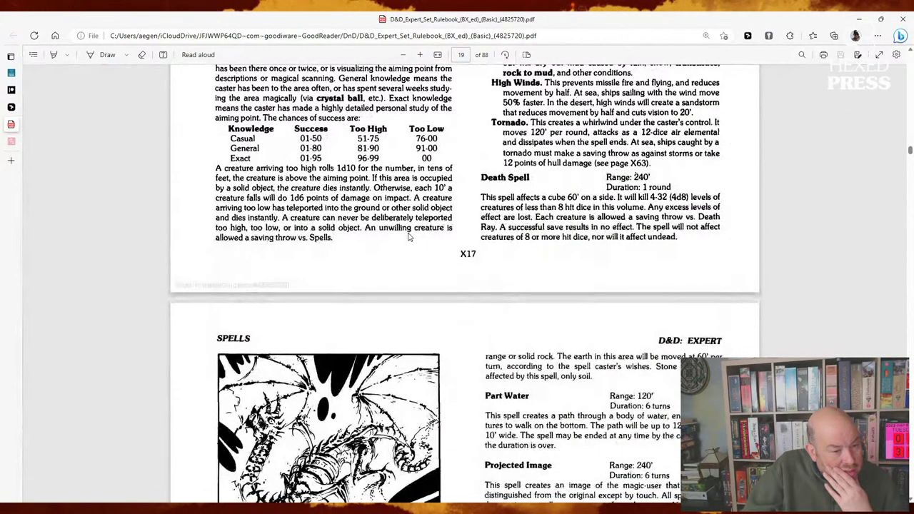
pyautogui.scroll(3, 411, 237)
pyautogui.scroll(5, 411, 236)
pyautogui.scroll(7, 411, 236)
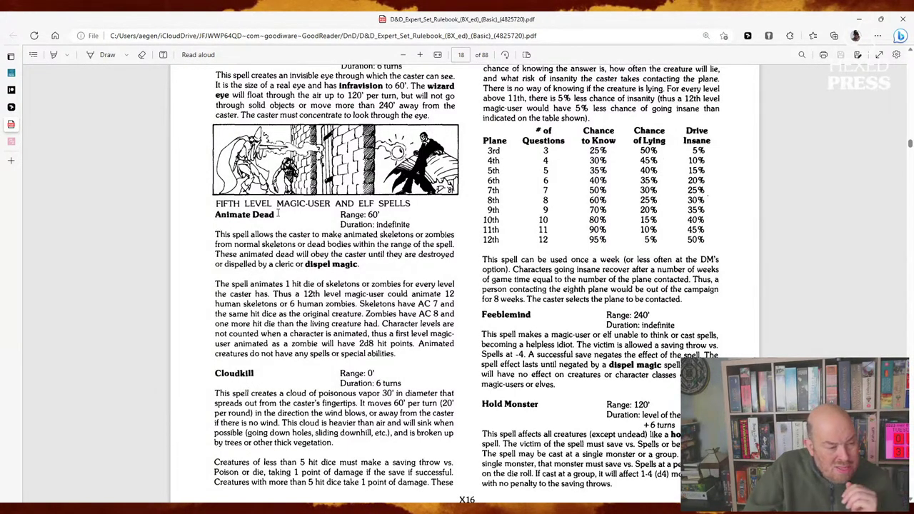
pyautogui.moveTo(279, 212)
pyautogui.mouseDown()
pyautogui.moveTo(211, 214)
pyautogui.moveTo(276, 214)
pyautogui.mouseUp()
pyautogui.click(217, 215)
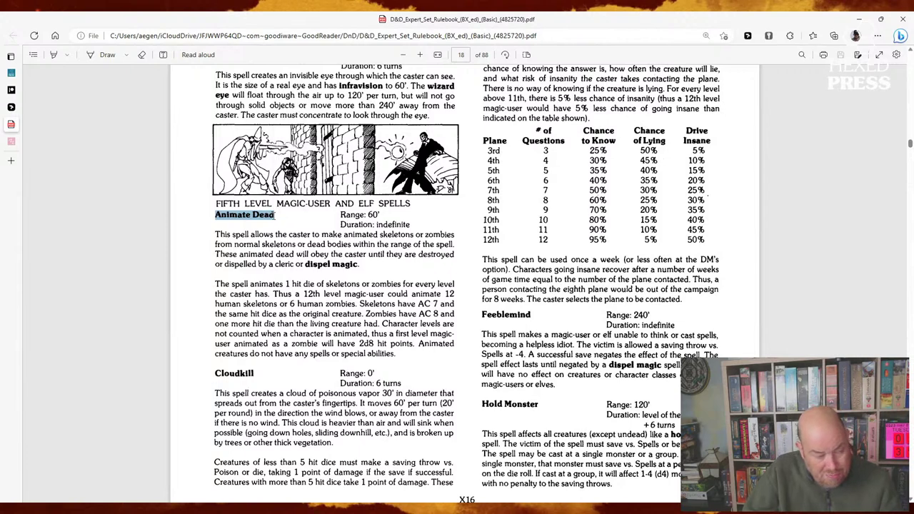
pyautogui.click(292, 258)
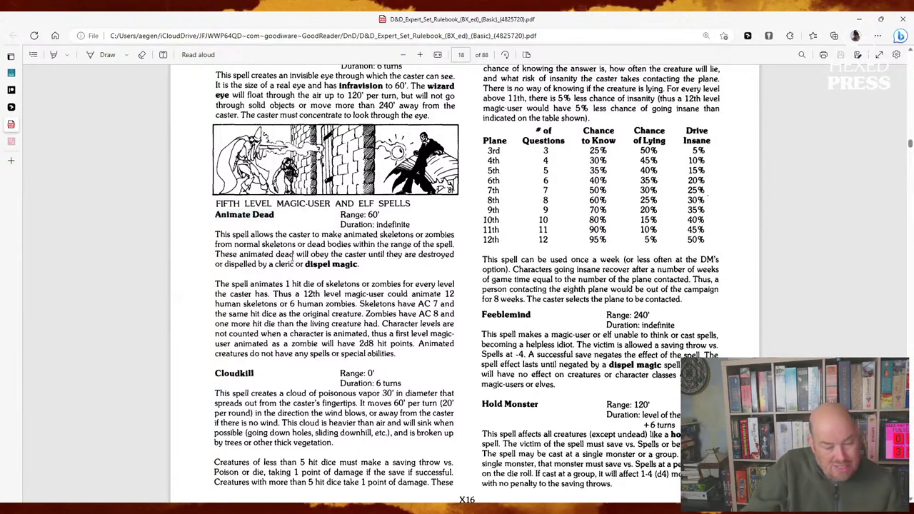